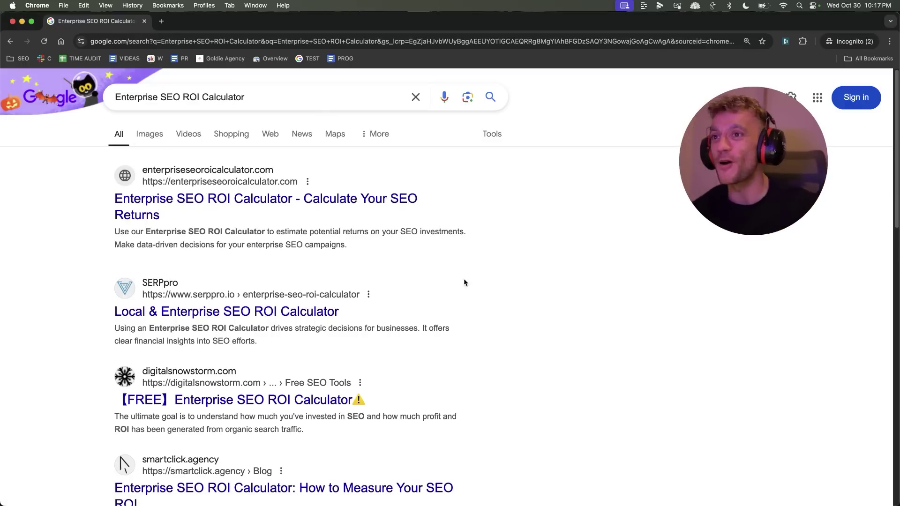
Open the enterpriseseoroicalculator.com search result in a separate tab and examine the calculator page down to its closing section.
triple_click(100, 96)
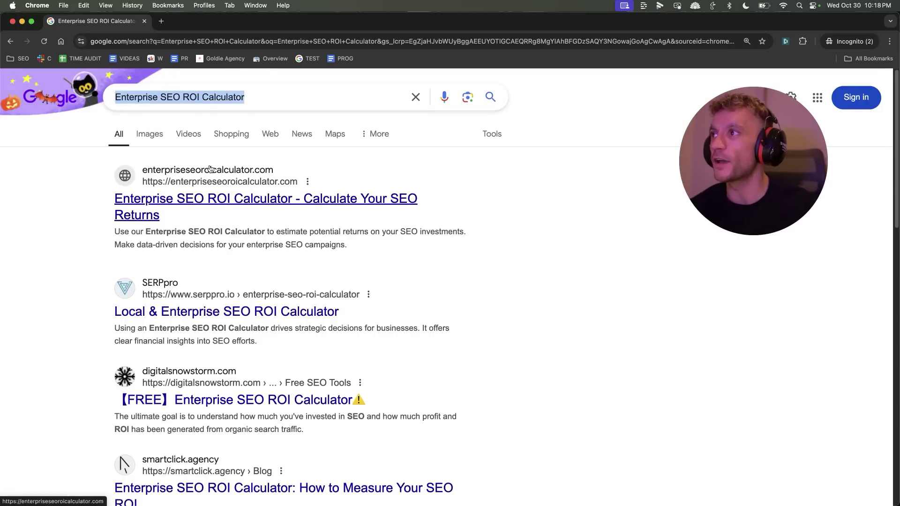
left_click_drag(160, 148, 382, 232)
left_click(459, 231)
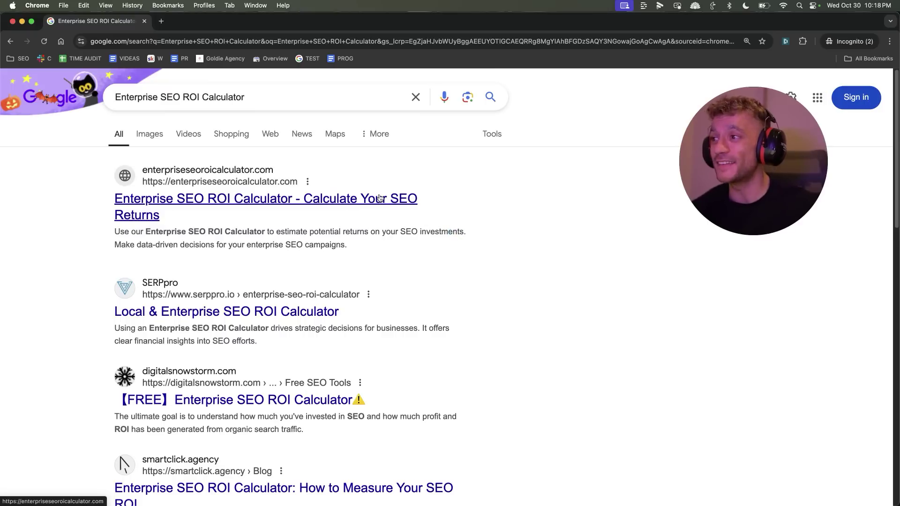
left_click(380, 198, "super")
left_click(233, 27)
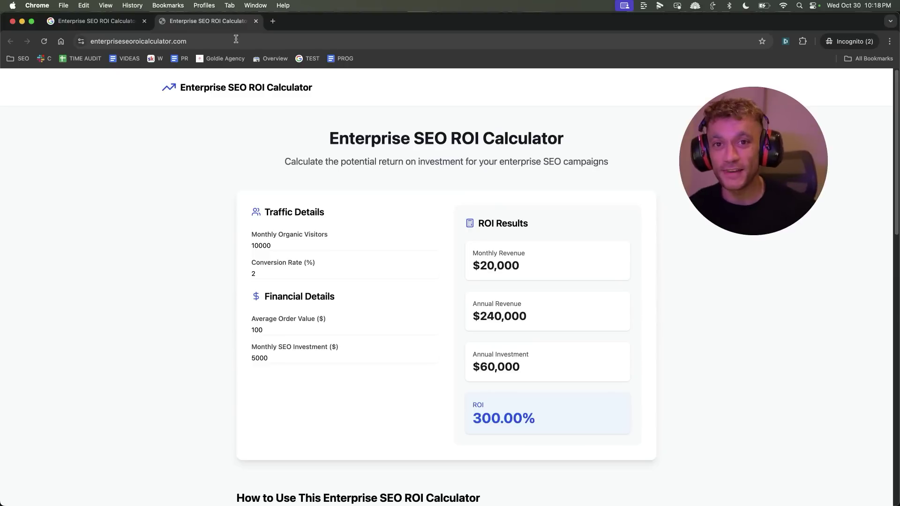
scroll(159, 297, "down", 12)
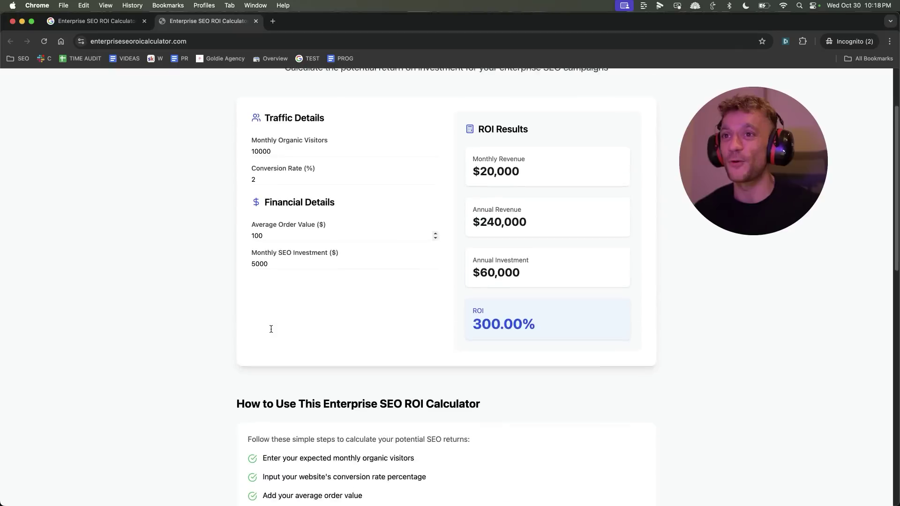
scroll(287, 352, "down", 4)
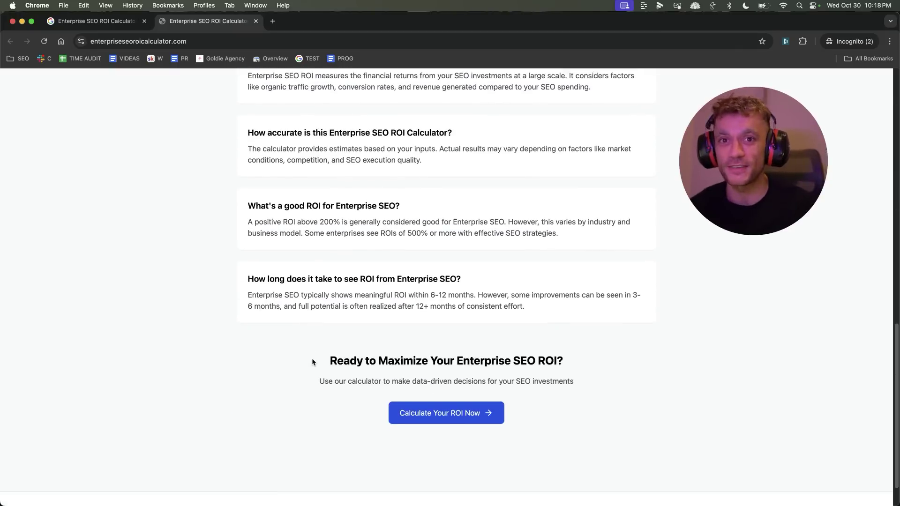
scroll(353, 299, "down", 1)
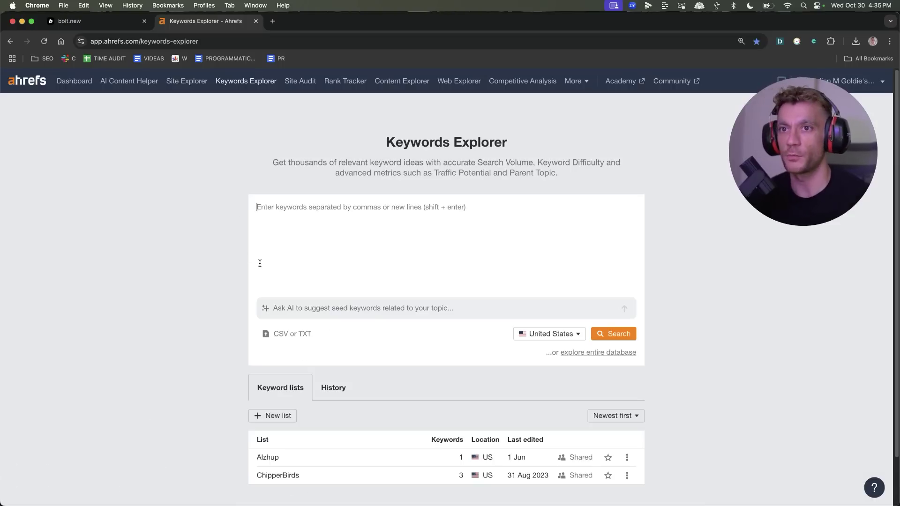
Place the Keywords Explorer tab before the bolt.new tab and hide the bookmarks bar.
left_click(321, 250)
left_click_drag(178, 22, 67, 21)
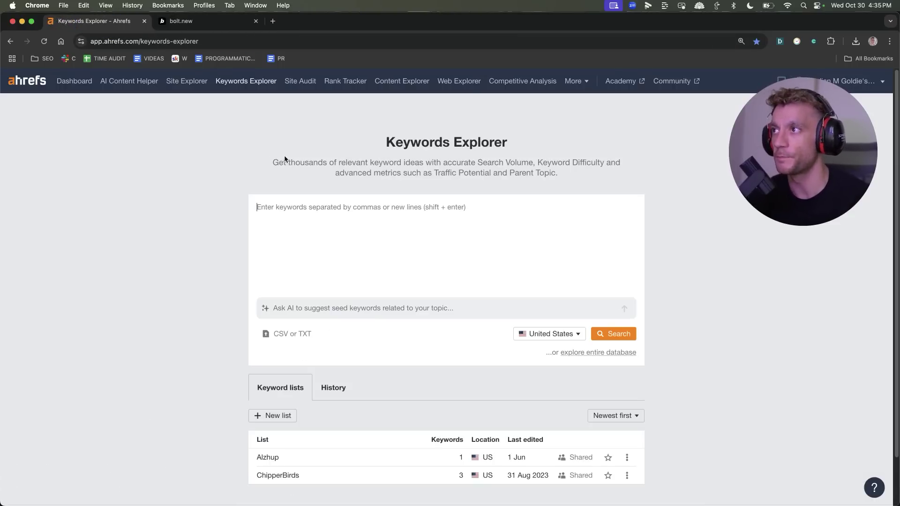
key("super+shift+b")
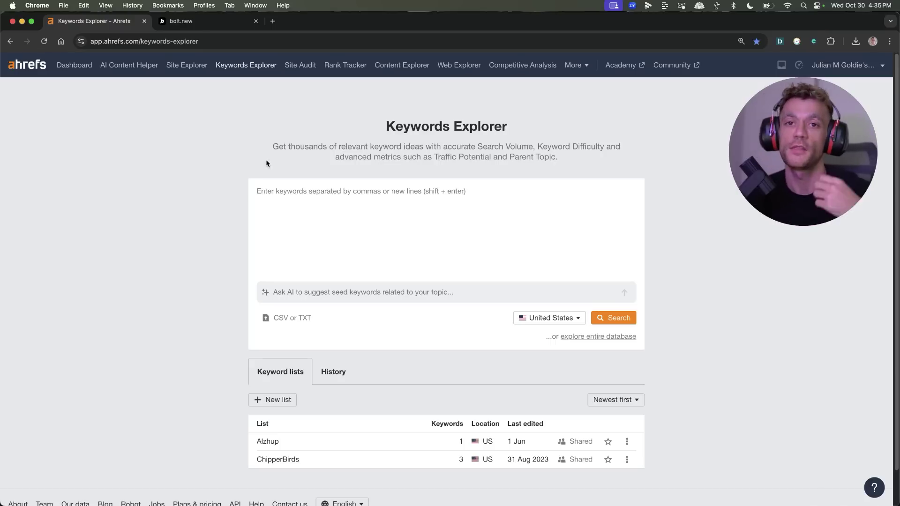
Run a Keywords Explorer search for "seo calculator" in the United States.
left_click(458, 188)
type("soe")
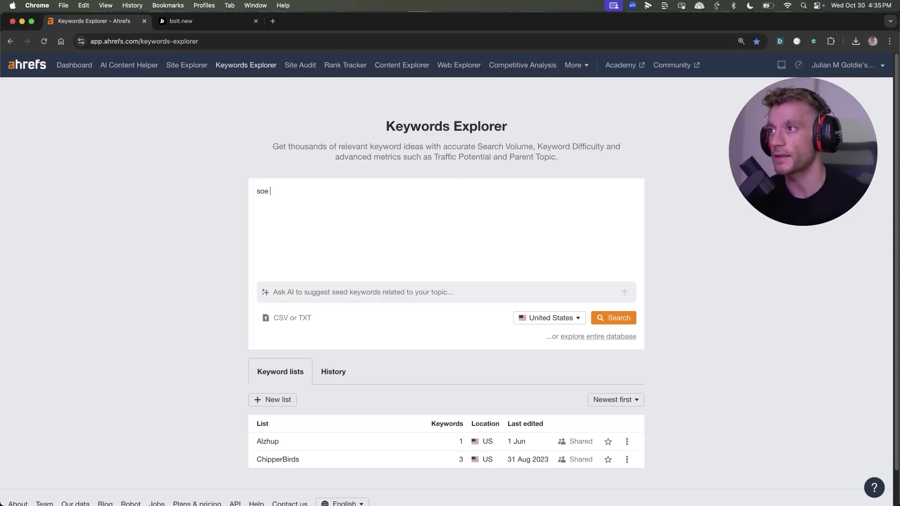
key("BackSpace")
key("BackSpace")
type("er")
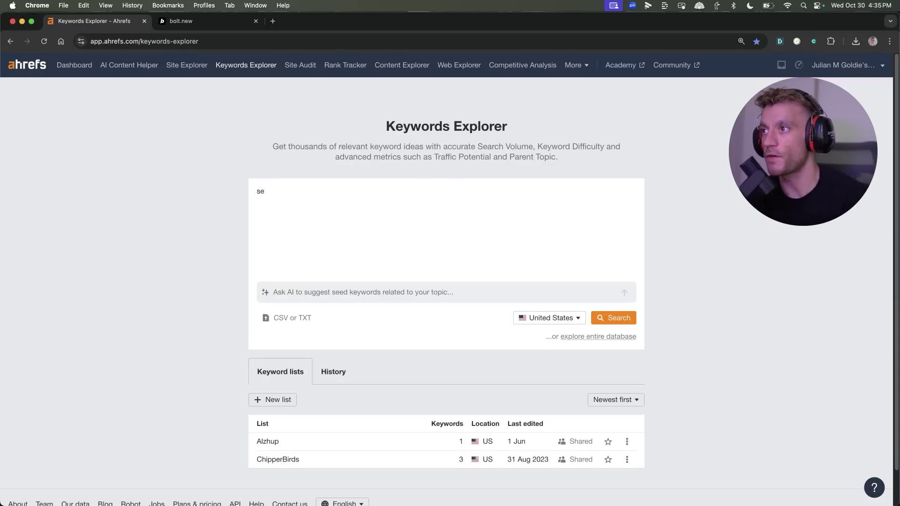
type(" calculator")
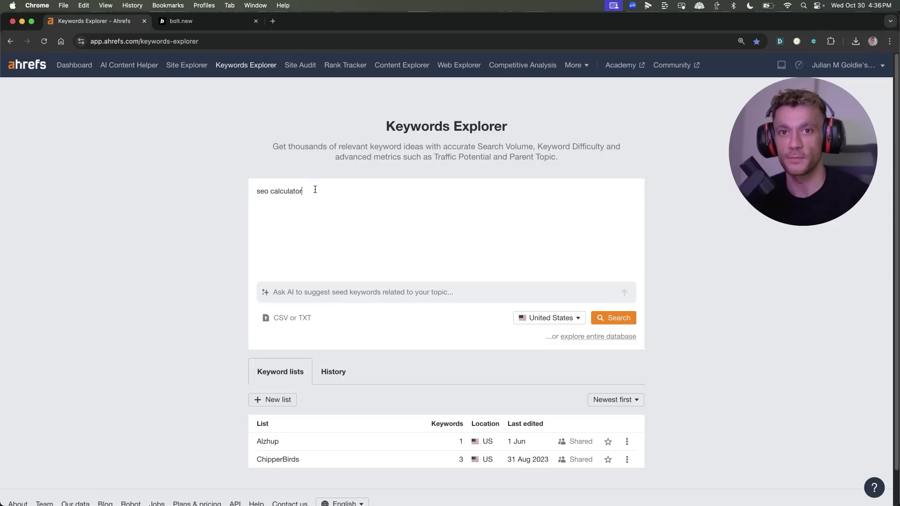
left_click_drag(321, 190, 249, 191)
left_click(252, 191)
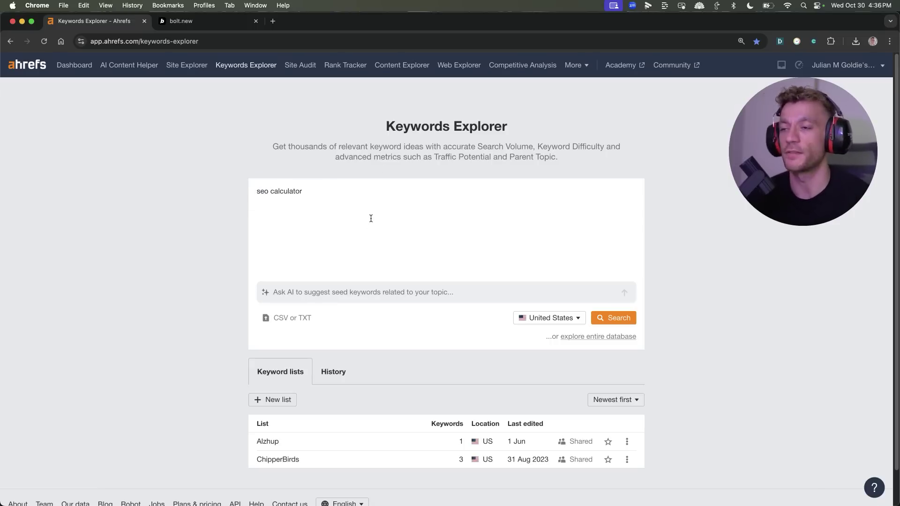
left_click(609, 317)
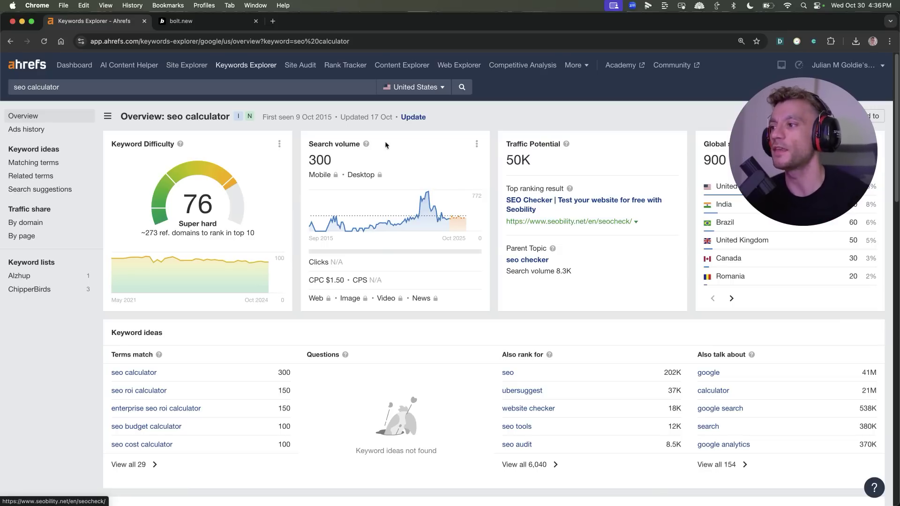
Examine the keyword difficulty and the ranking pages in the overview of "seo calculator".
left_click(151, 465)
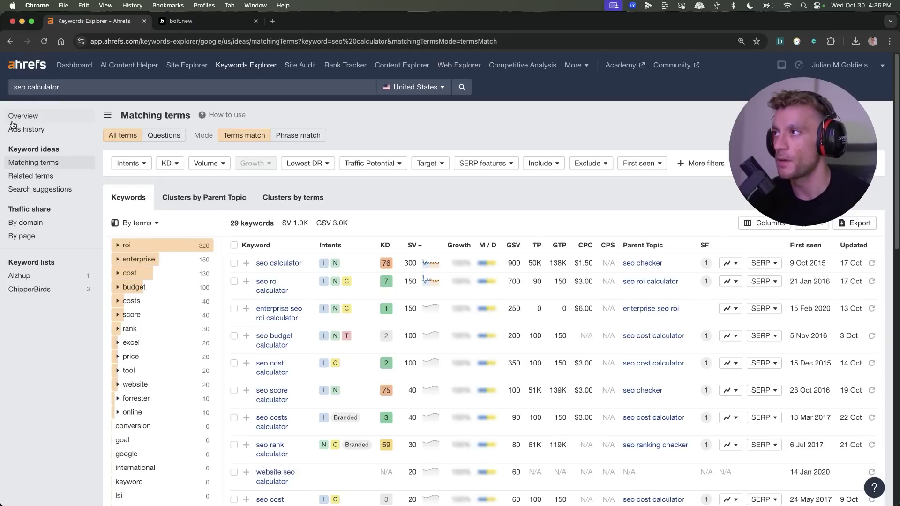
left_click(14, 120)
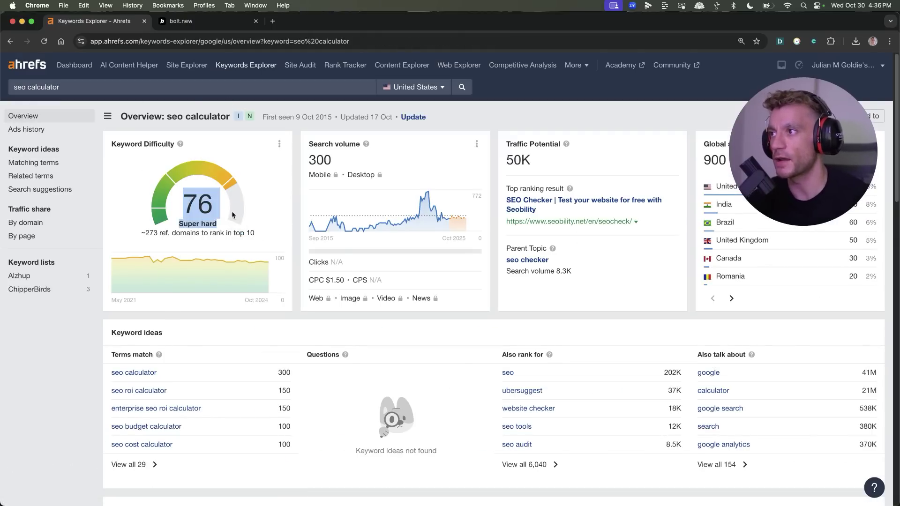
scroll(517, 288, "down", 15)
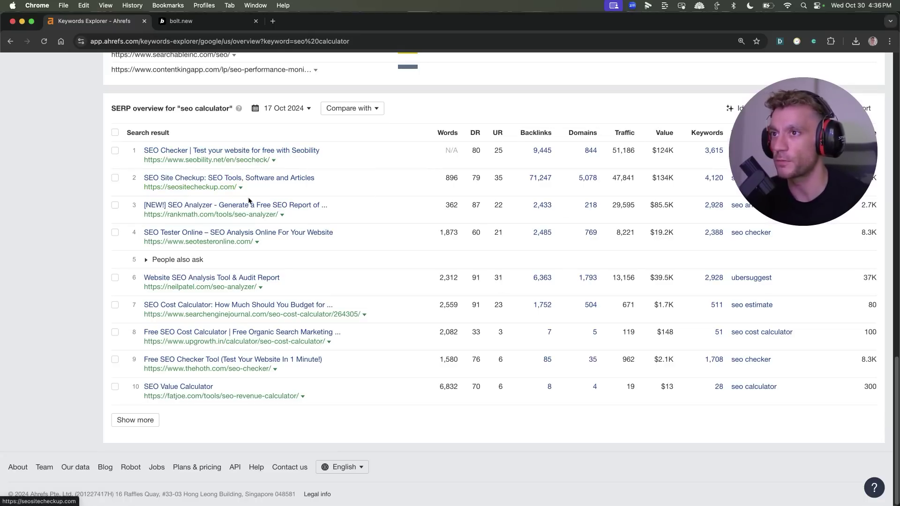
scroll(490, 227, "up", 15)
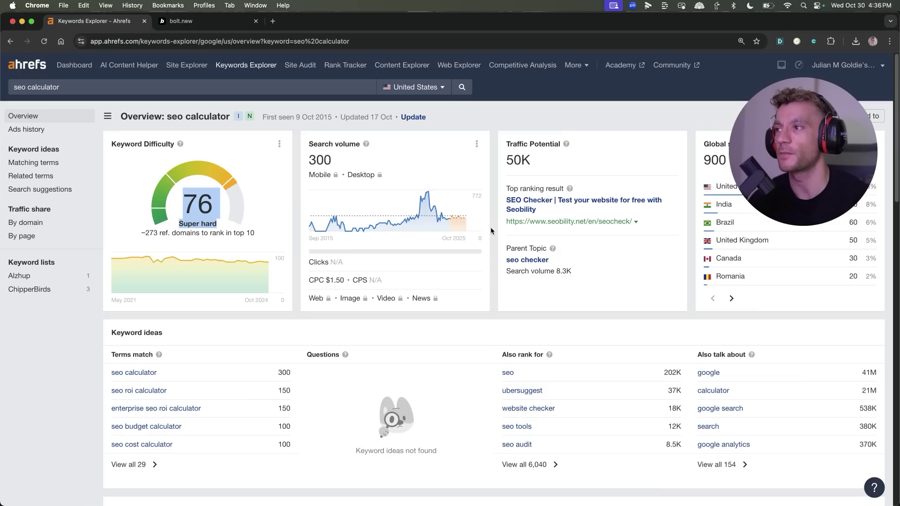
scroll(152, 373, "down", 2)
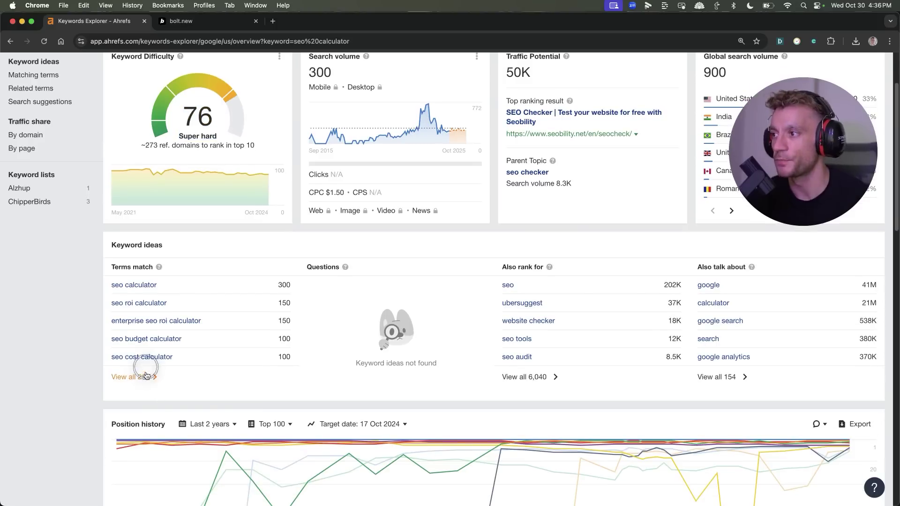
Open the full list of matching terms for "seo calculator" and look through the keyword ideas.
left_click(141, 377)
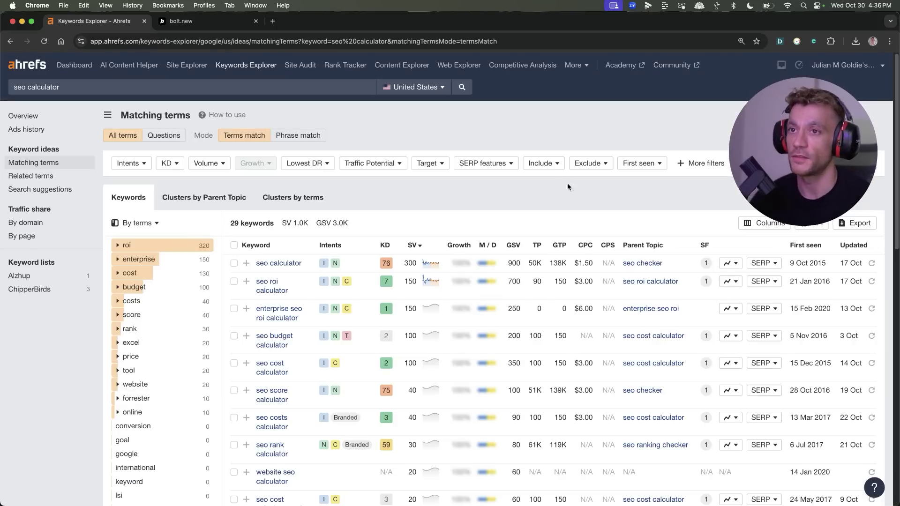
left_click_drag(771, 168, 772, 119)
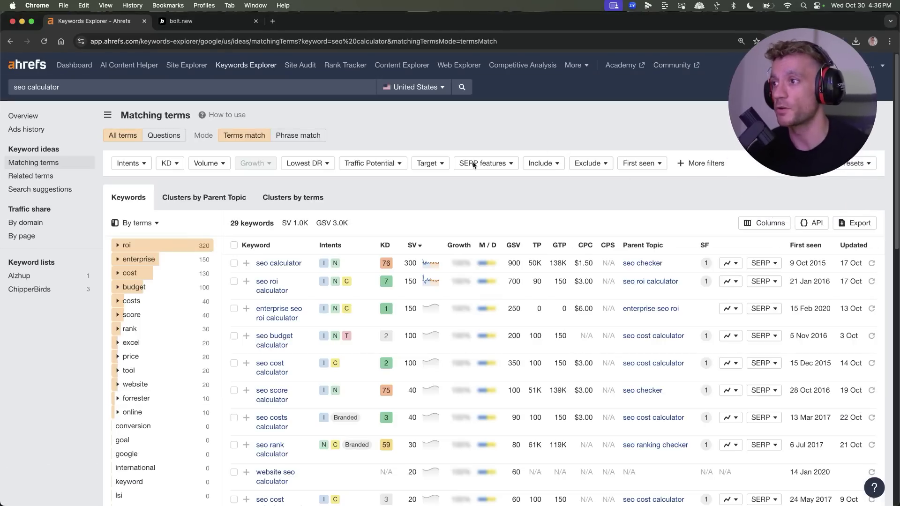
scroll(434, 289, "down", 1)
scroll(434, 289, "down", 3)
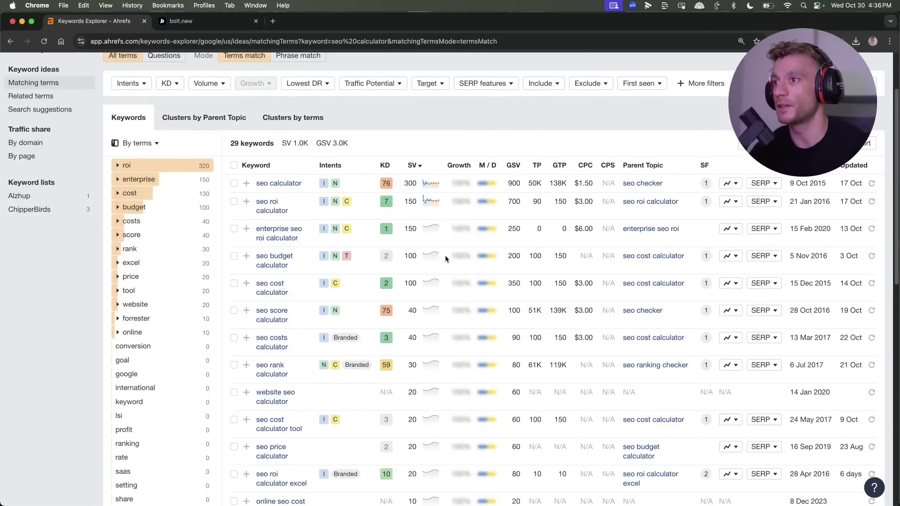
scroll(302, 309, "down", 6)
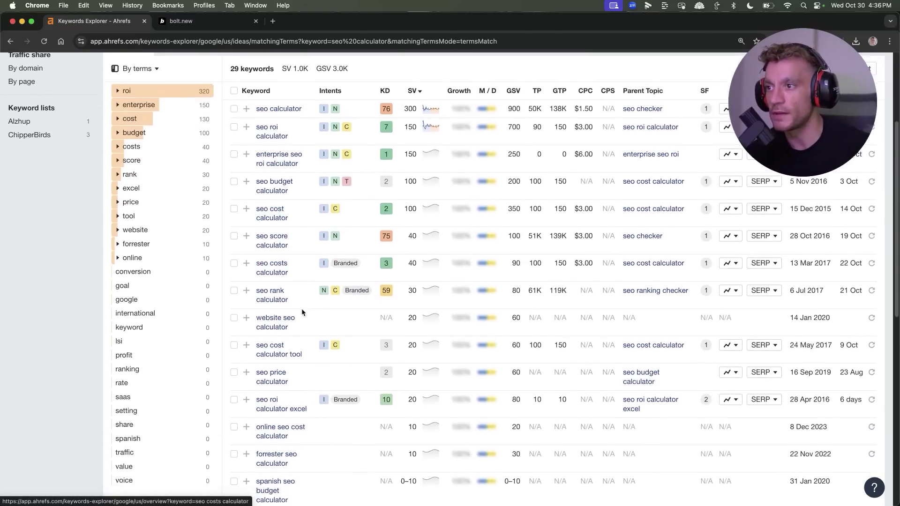
scroll(403, 285, "up", 6)
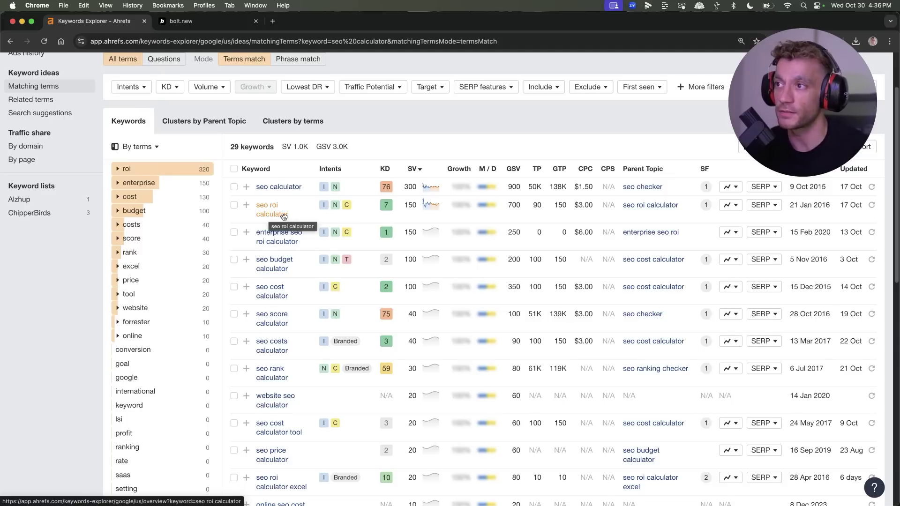
Check the difficulty, search volume, global volume and traffic potential of the keyword "seo roi calculator".
left_click(390, 205)
double_click(406, 205)
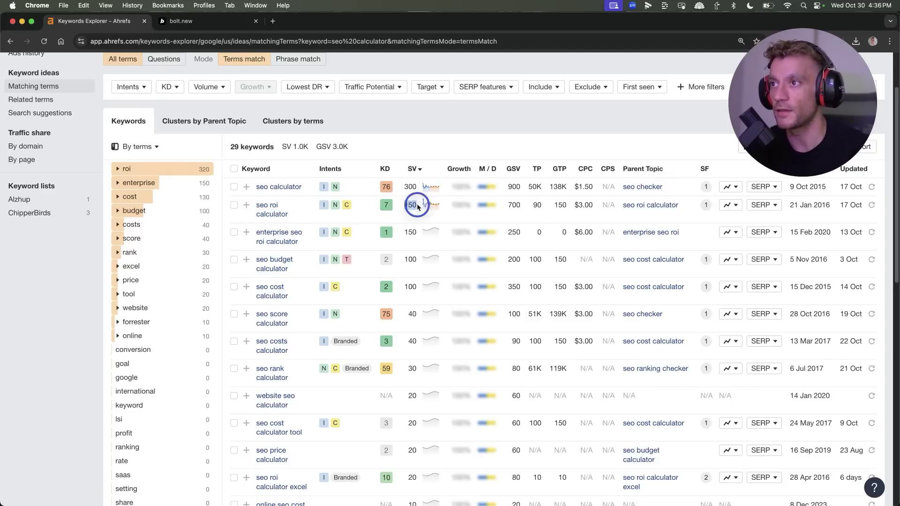
double_click(514, 205)
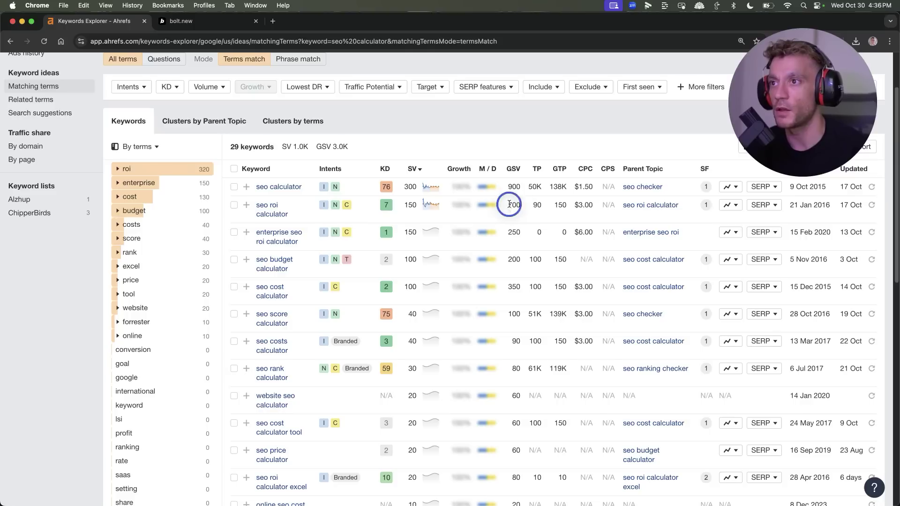
left_click(531, 203)
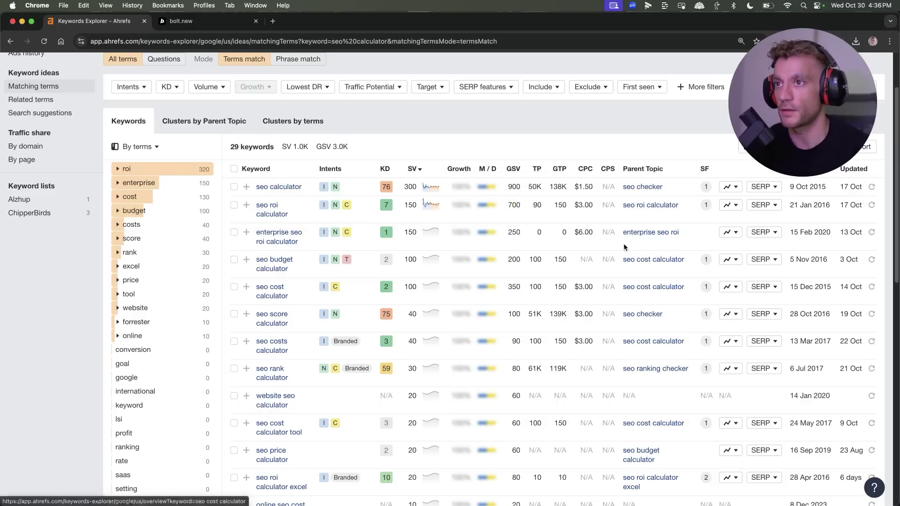
double_click(537, 204)
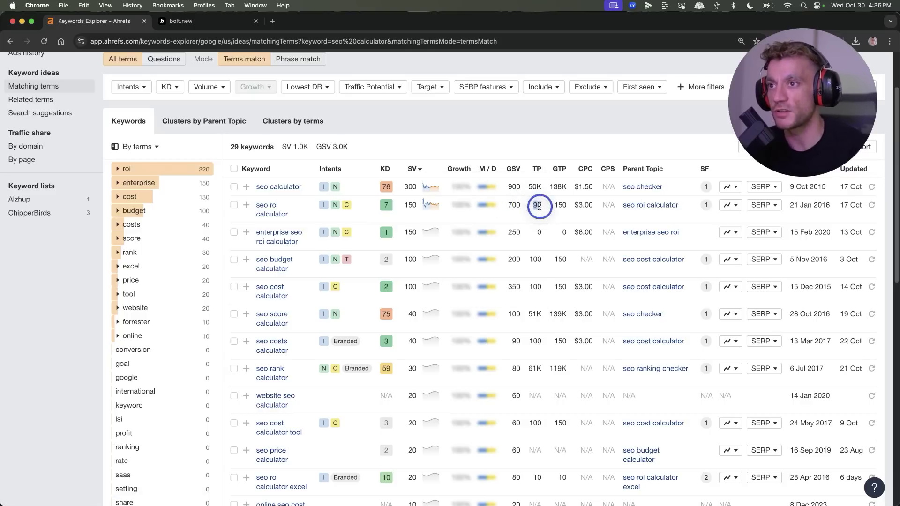
left_click(543, 207)
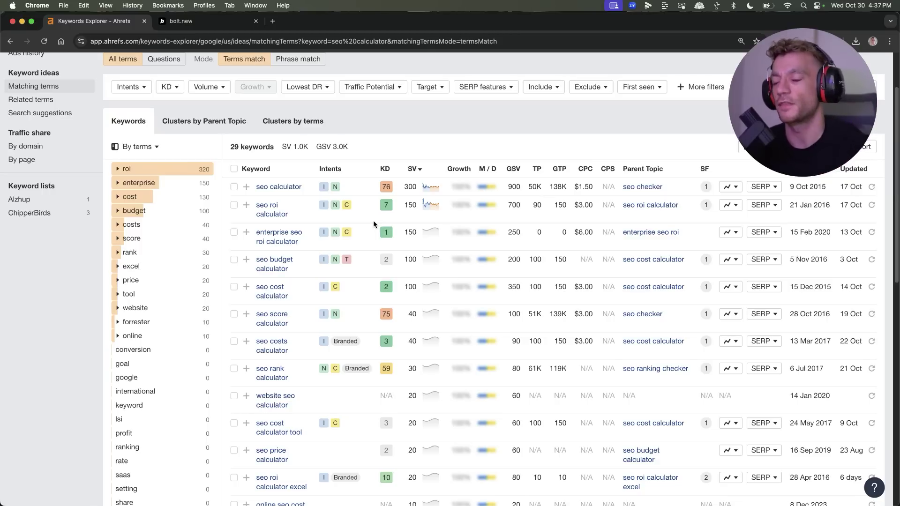
Open the overview of the keyword "enterprise seo roi calculator" and review its difficulty, search volume and traffic potential.
scroll(384, 235, "down", 1)
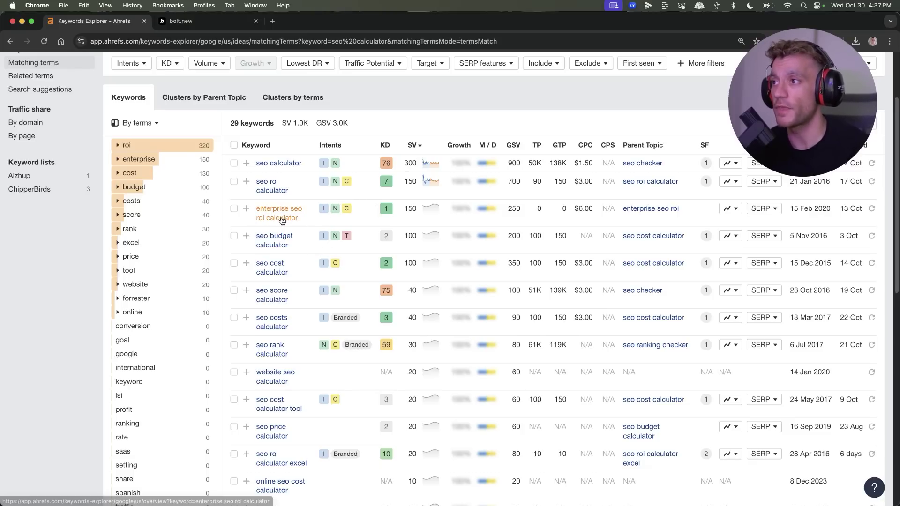
left_click(298, 220)
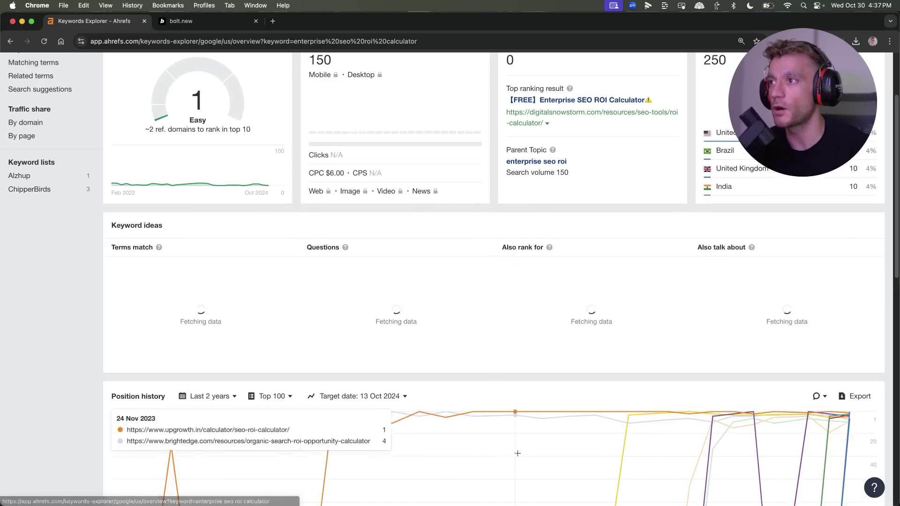
left_click_drag(168, 118, 289, 128)
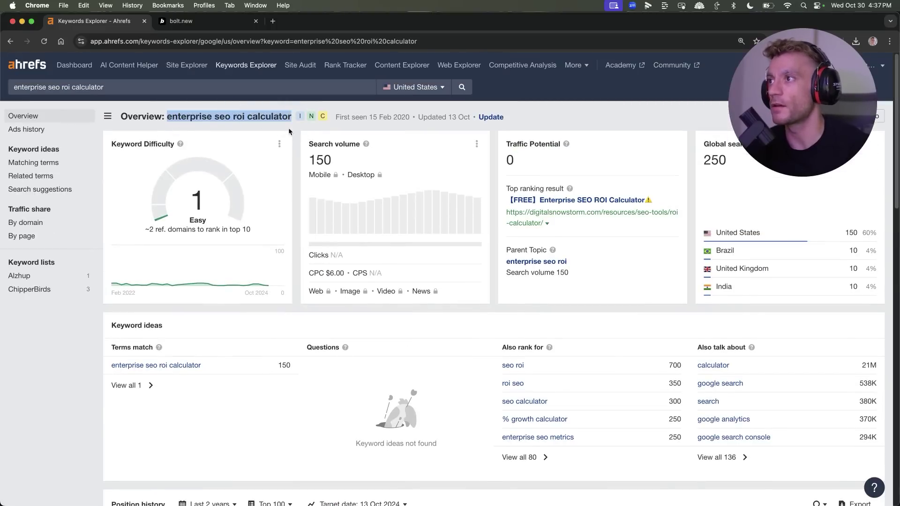
left_click(177, 189)
scroll(413, 324, "down", 20)
scroll(429, 341, "up", 20)
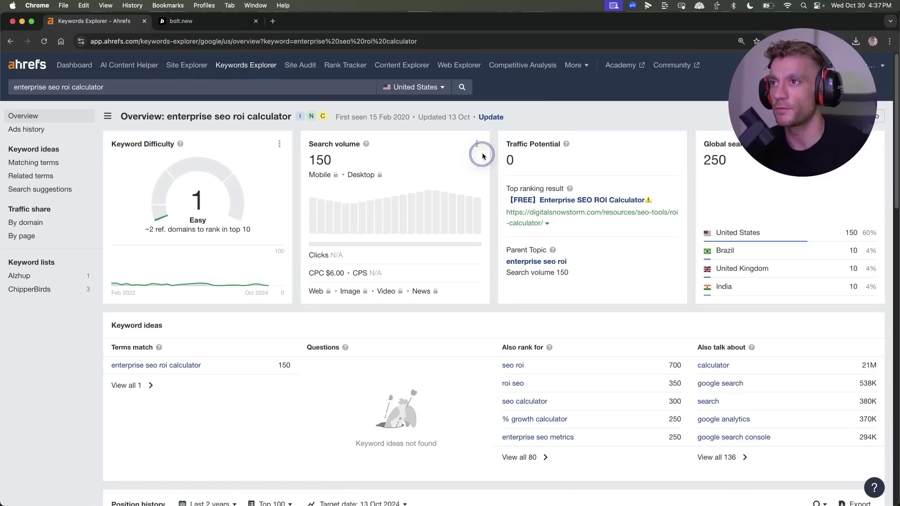
left_click_drag(483, 157, 514, 159)
left_click(459, 275)
Examine the domain rating and backlinks of the top-ranking page in the SERP overview for "enterprise seo roi calculator".
scroll(458, 305, "down", 20)
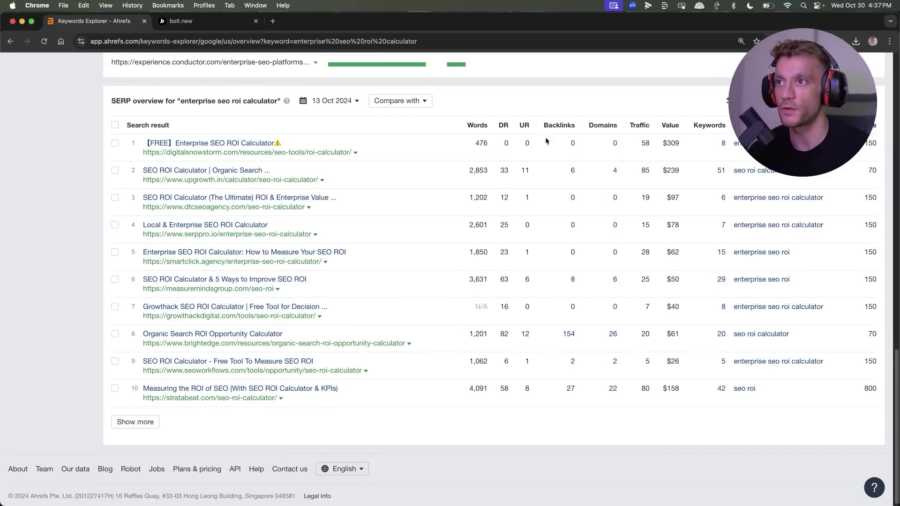
double_click(504, 144)
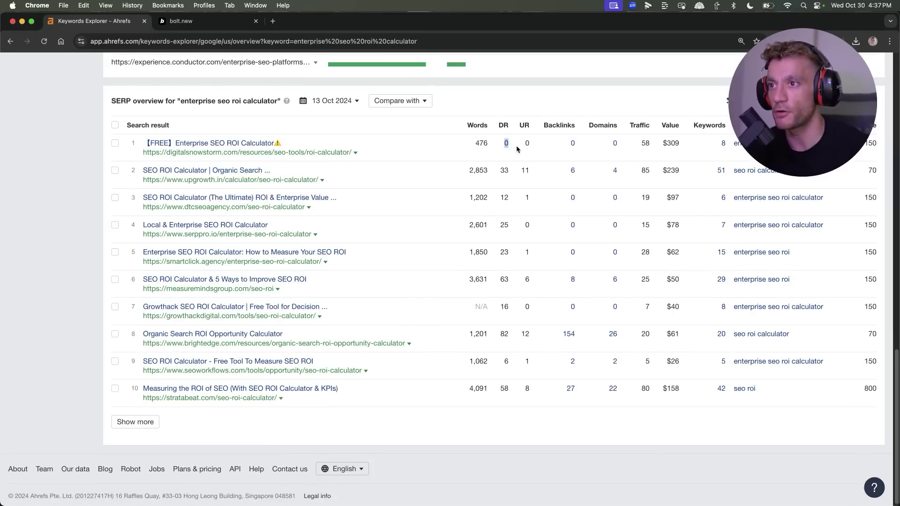
left_click(573, 143)
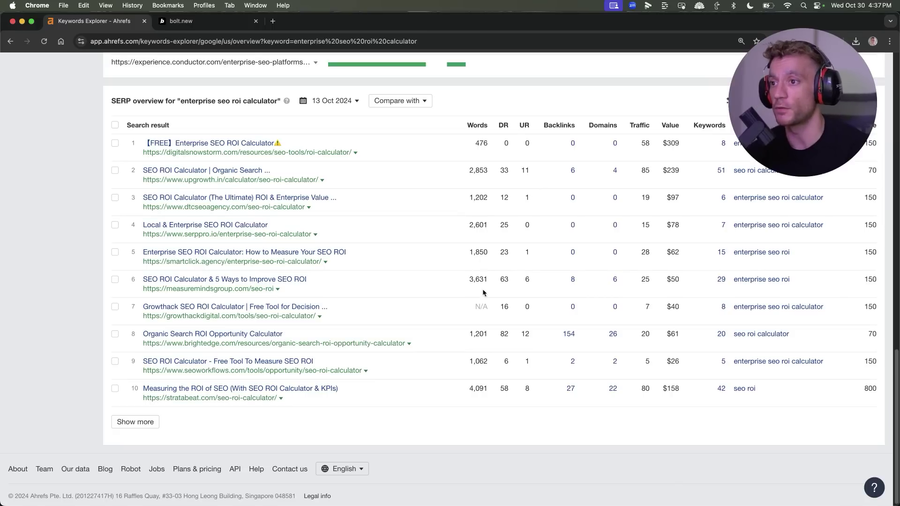
Compare the domain ratings and backlinks of the other pages ranking for "enterprise seo roi calculator", checking their titles against the exact keyword.
left_click(511, 360)
double_click(505, 197)
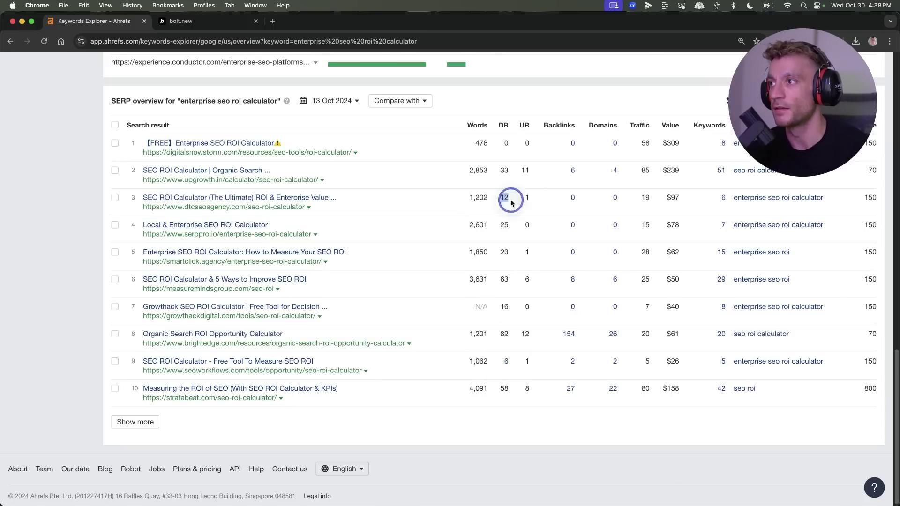
left_click(507, 192)
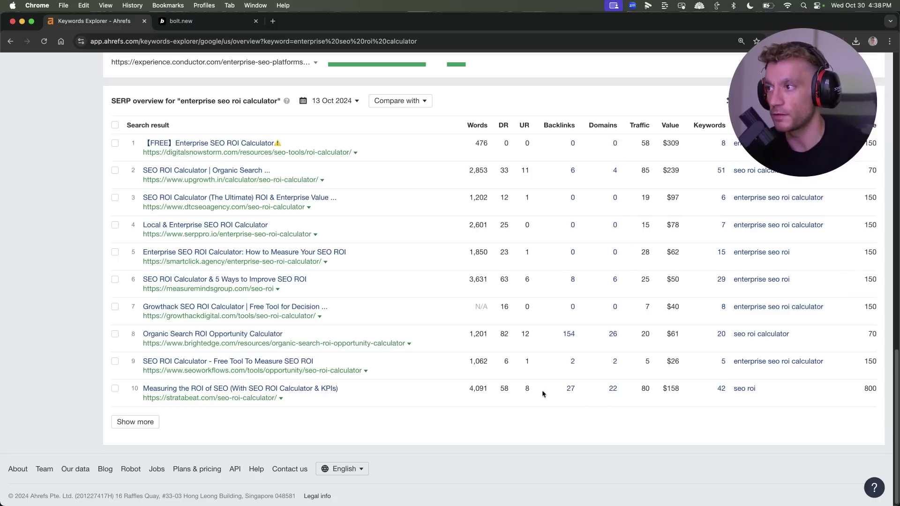
scroll(330, 226, "up", 20)
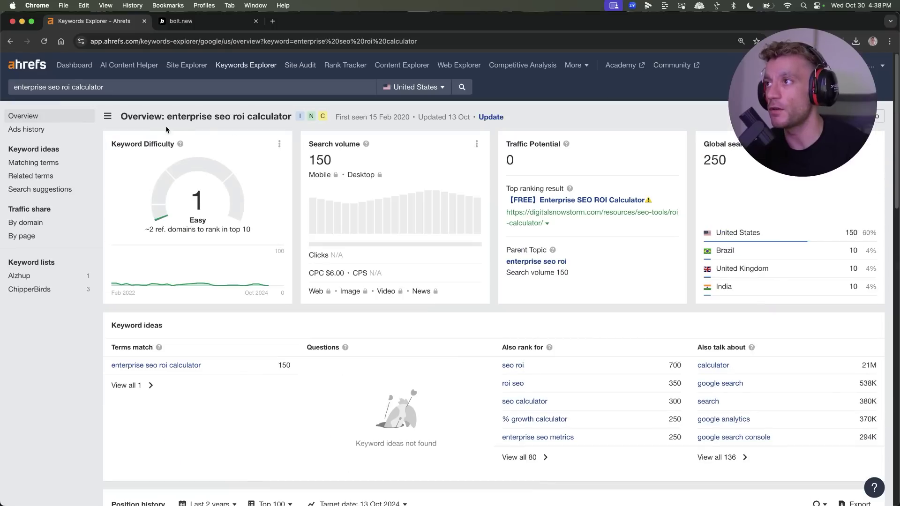
left_click_drag(162, 121, 288, 121)
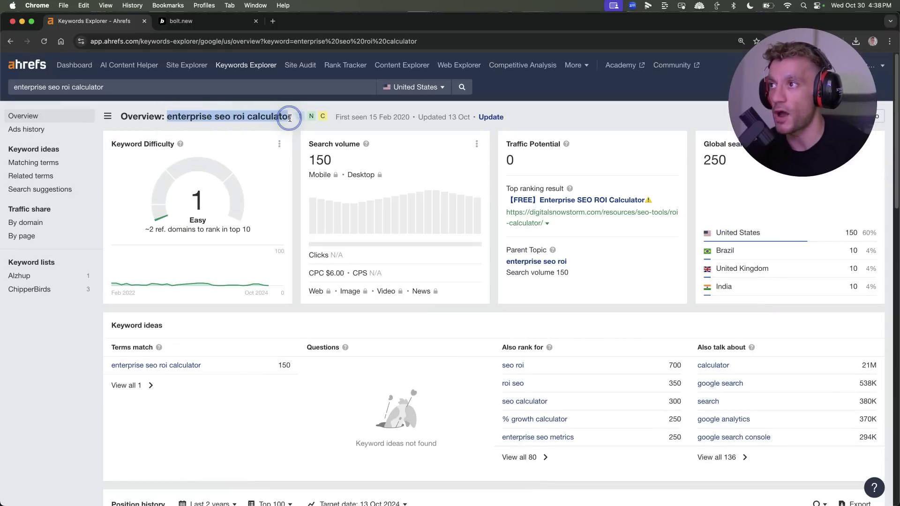
scroll(335, 336, "down", 20)
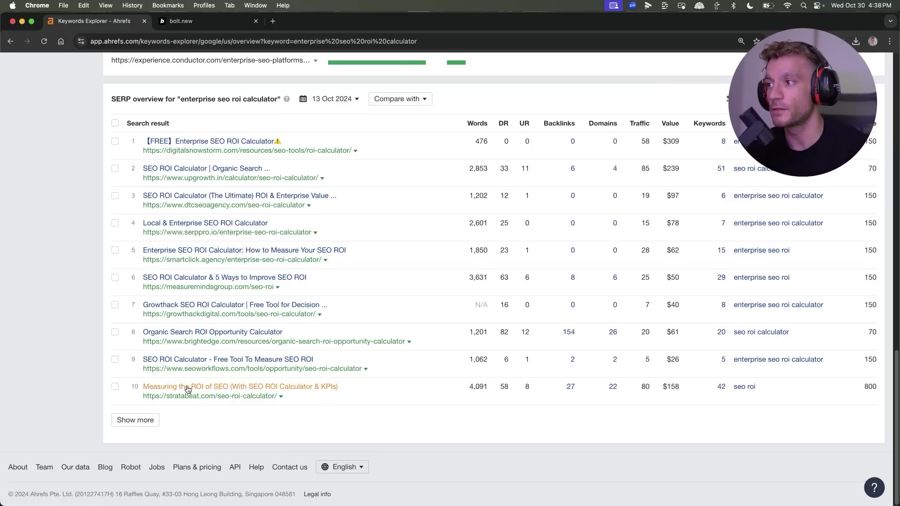
Mark the tenth and eighth search results in the SERP overview as selected.
left_click(114, 387)
left_click(116, 333)
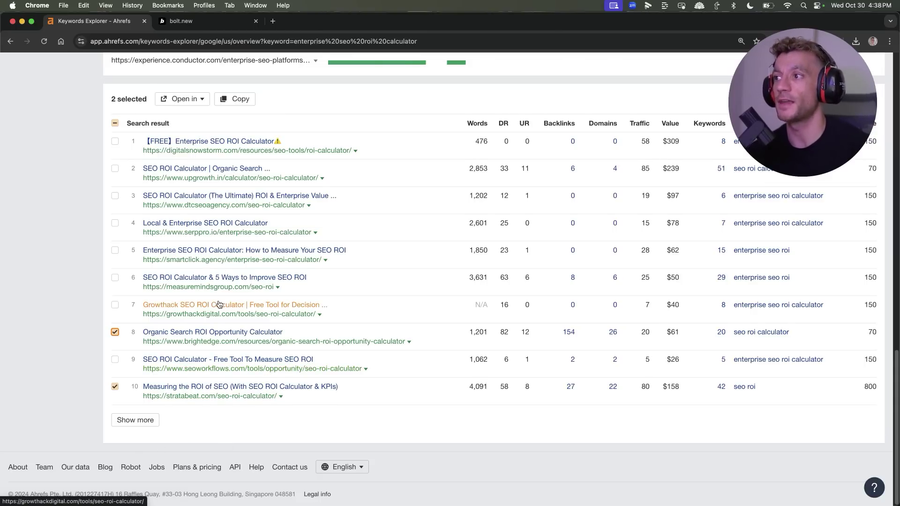
scroll(225, 302, "up", 20)
scroll(236, 319, "down", 20)
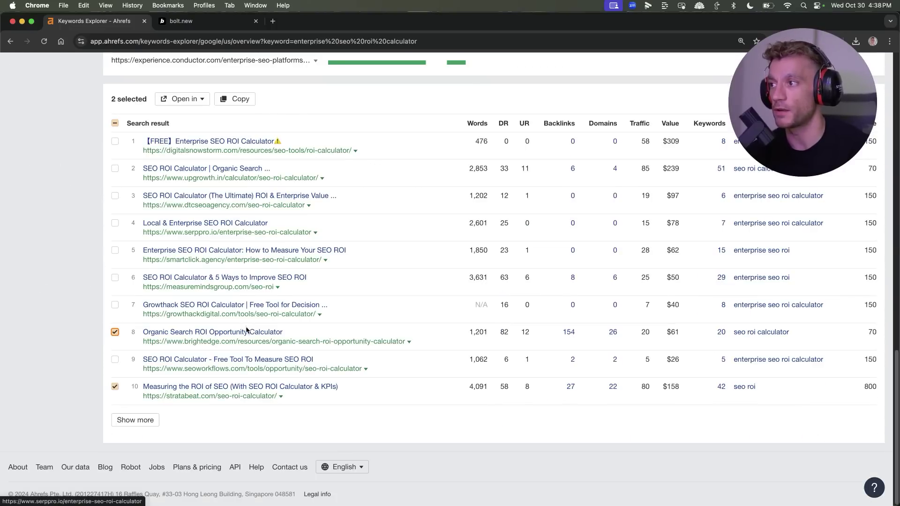
Copy the keyword "enterprise seo roi calculator" from the overview heading.
scroll(247, 331, "up", 20)
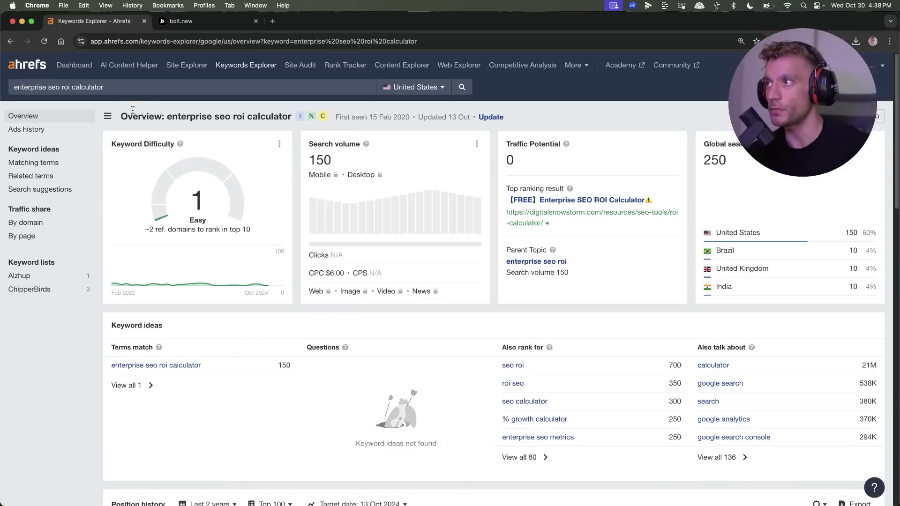
left_click_drag(122, 117, 234, 138)
left_click(234, 138)
double_click(200, 115)
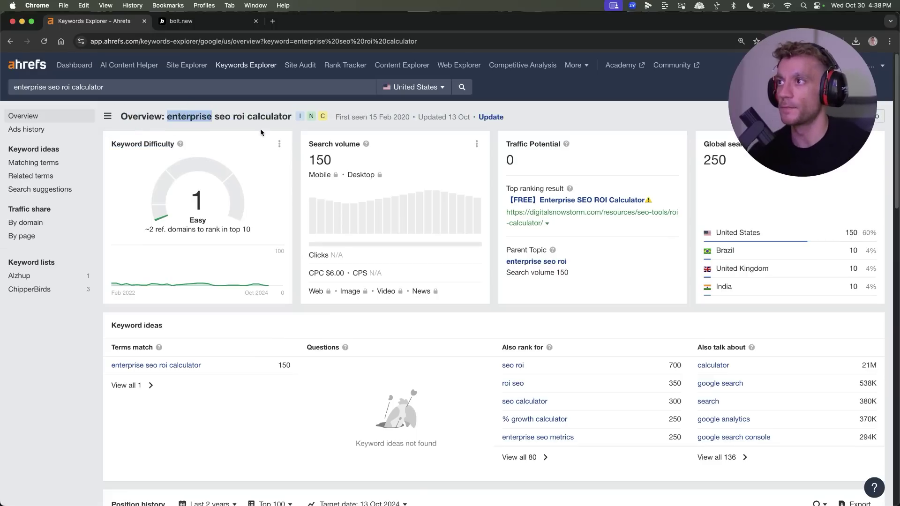
left_click(277, 117, "shift")
key("super+c")
Switch to bolt.new and enter the prompt "Create a 1 page website targeting the keyword enterprise seo roi calculator", pasting in the copied keyword.
left_click(206, 21)
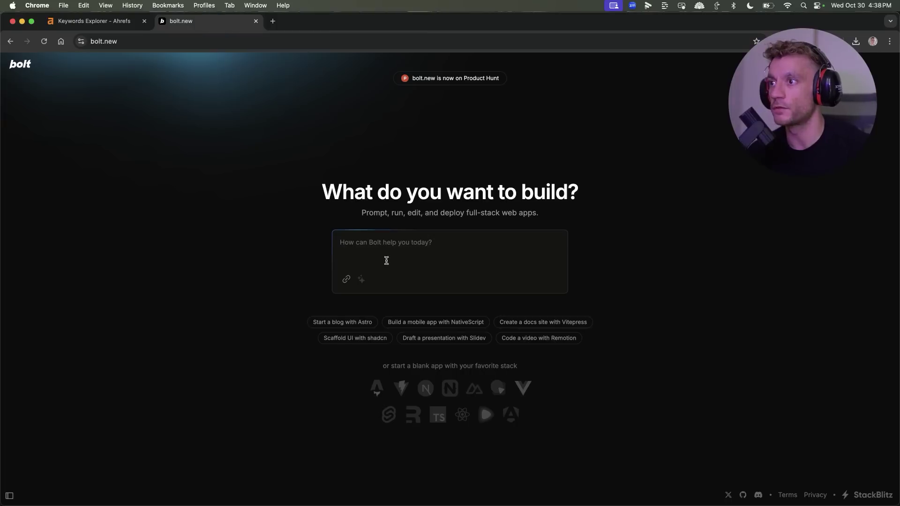
type("Creat")
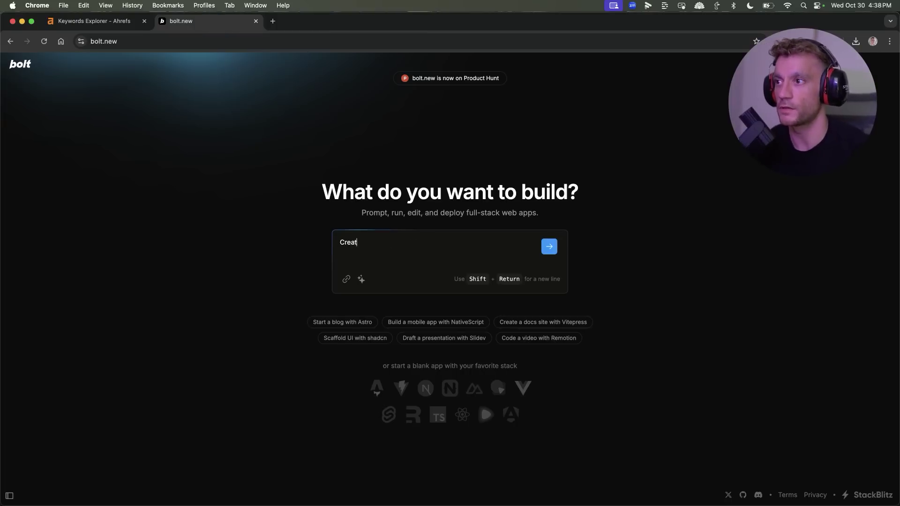
type("e a 1 page website")
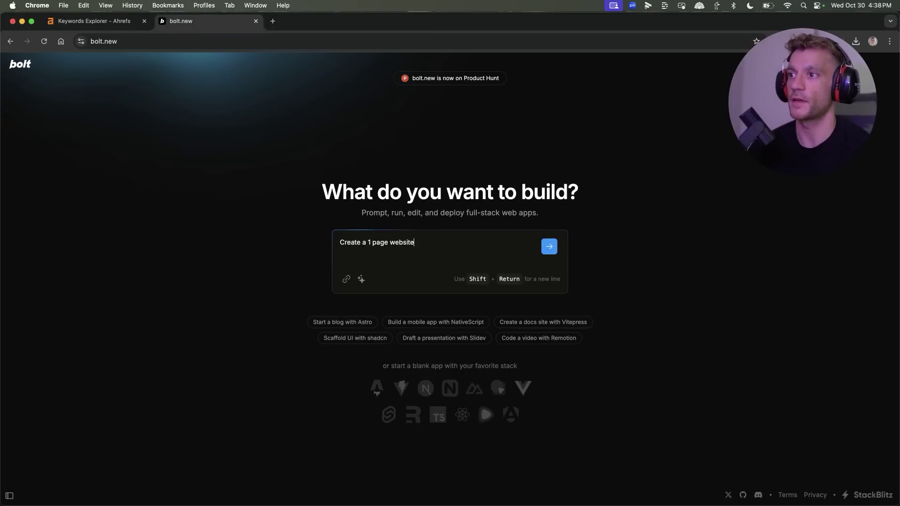
type(" targeting the keyword")
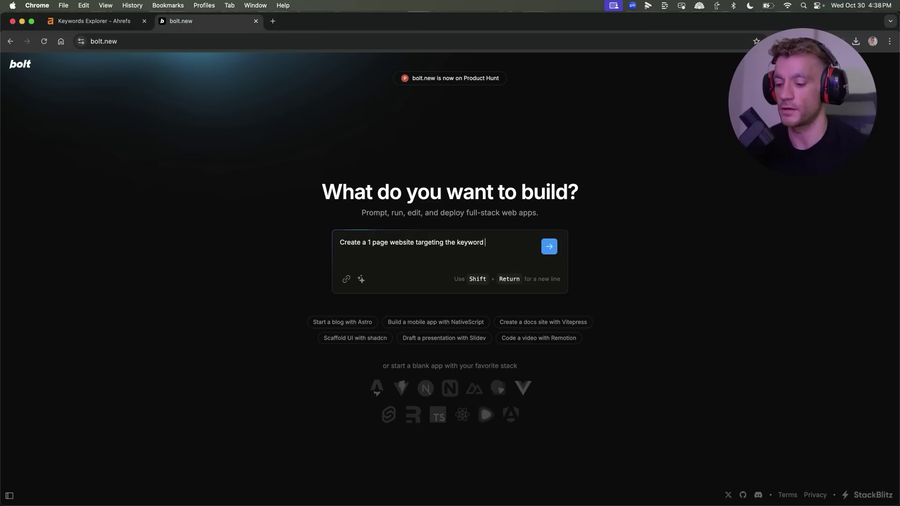
key("super+v")
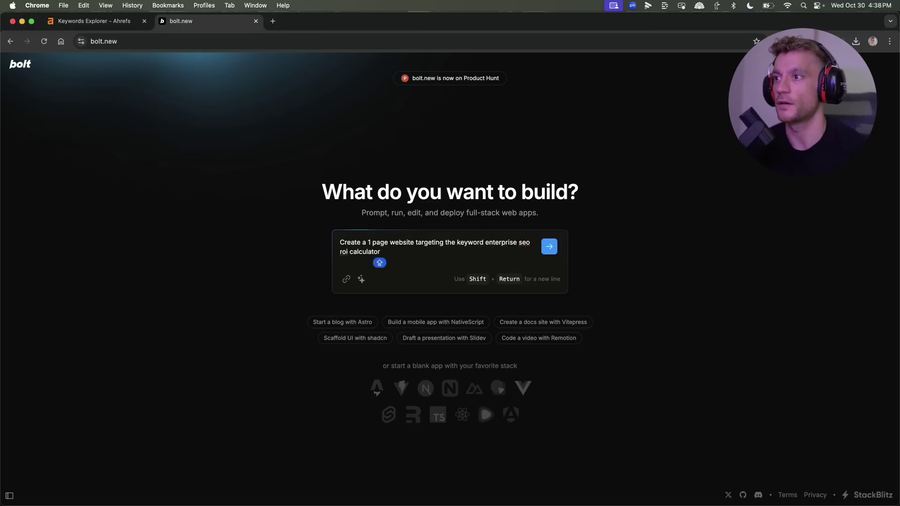
Turn the prompt's first line into a bullet and add the bullet "Keyword in the headine, the title, subheadings etc" below it.
type("-")
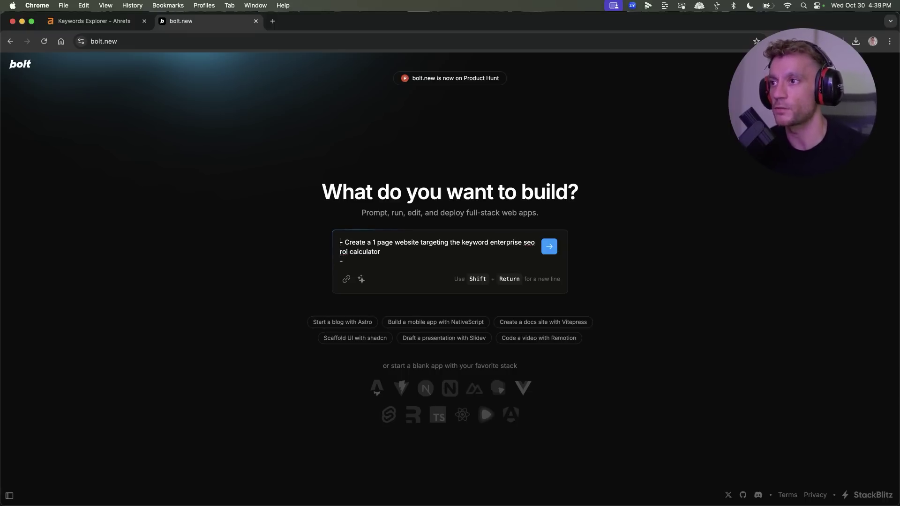
type("Keyword in the headine, the title, subheadings et")
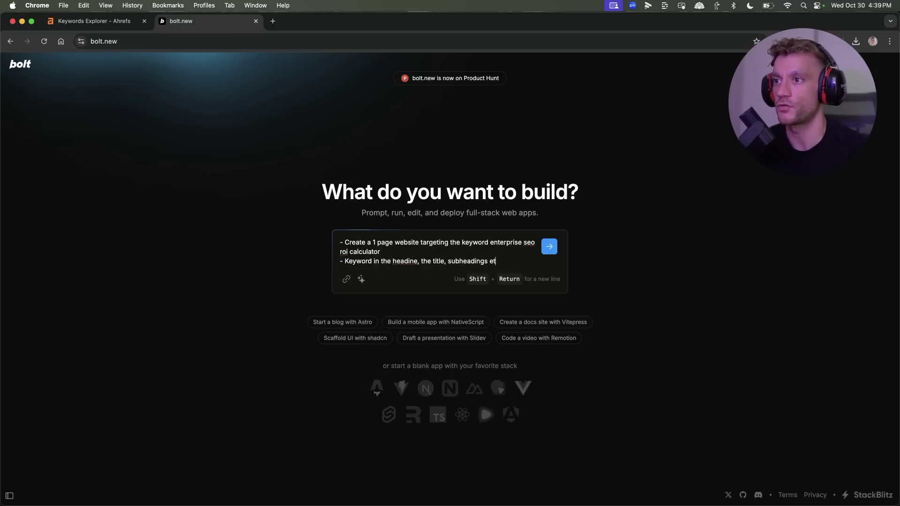
type("c")
key("shift+Return")
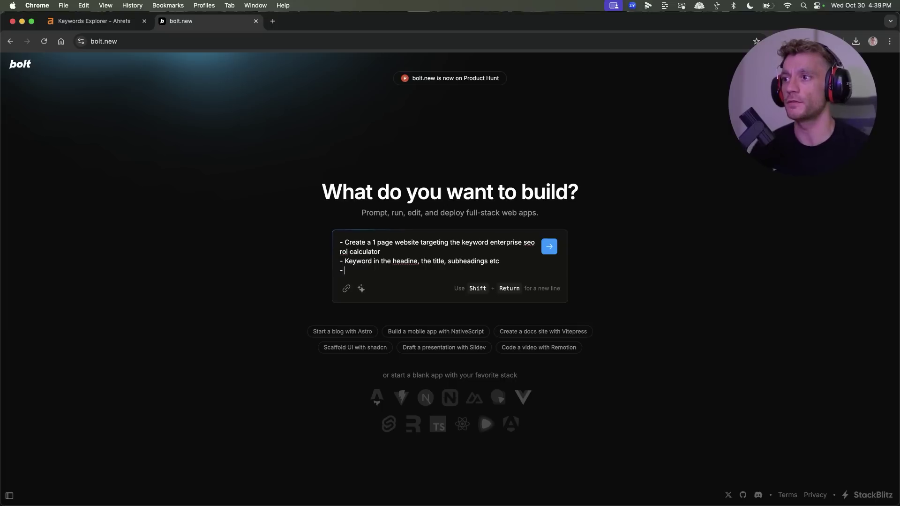
Add the bullet "Explanantion of how to use the tool" and insert "Embed the enterprise seo roi calculator" above it.
type("- ")
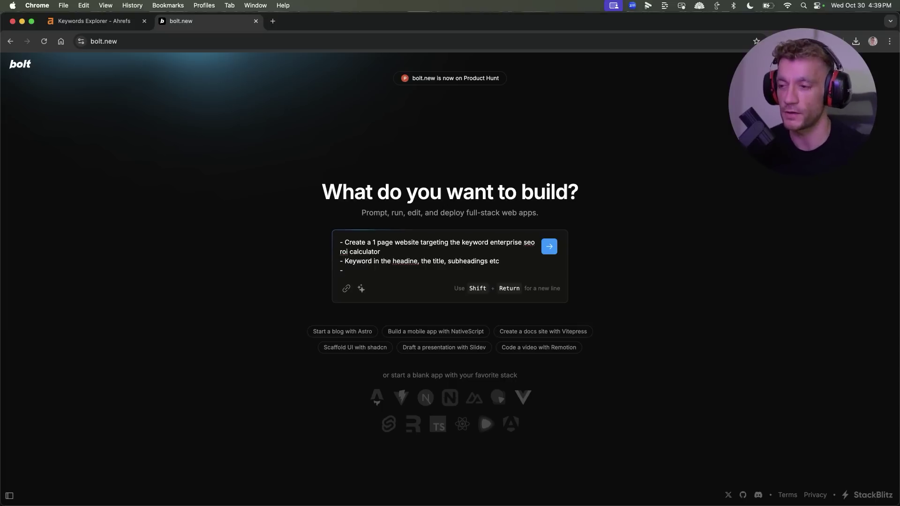
type("Explanantion of how to use the tool")
key("Up")
key("super+Right")
key("shift+Return")
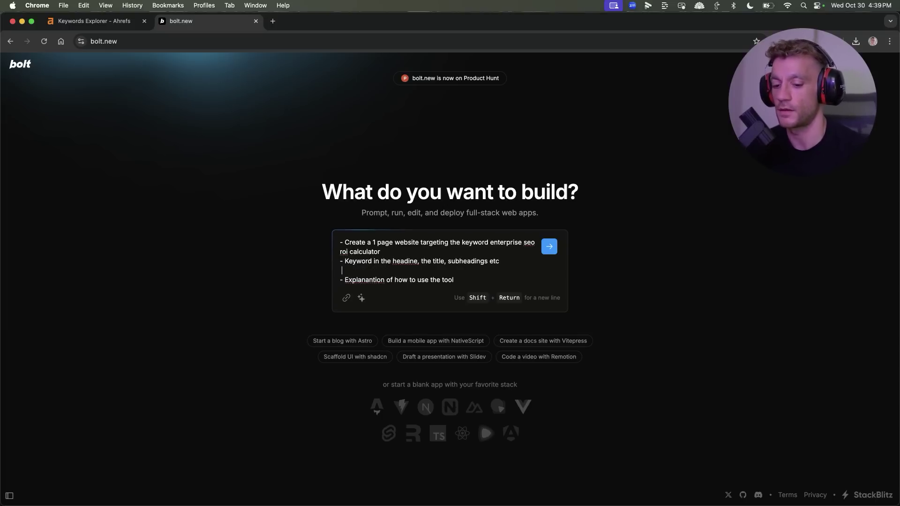
type("- Embed the")
key("super+v")
key("super+Up")
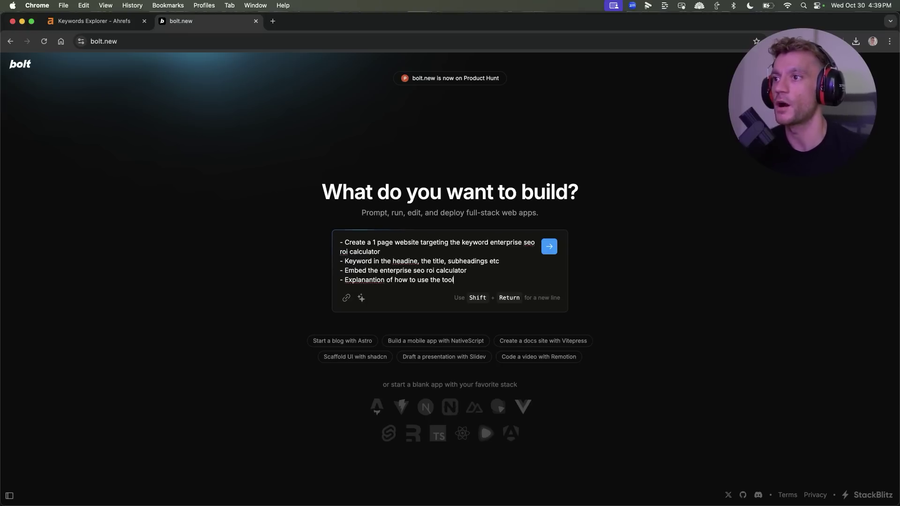
Reword the keyword bullet as "Keyword = enterprise seo roi calculator - insert the keyword in the headine, the title, subheadings etc, content".
left_click(372, 261)
type("= enterprise seo roi calculator - insert the keyword")
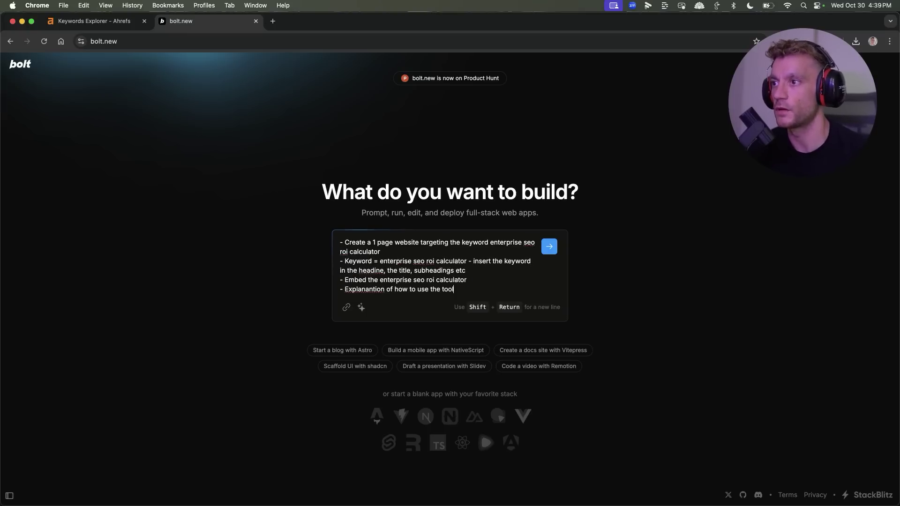
key("shift+Return")
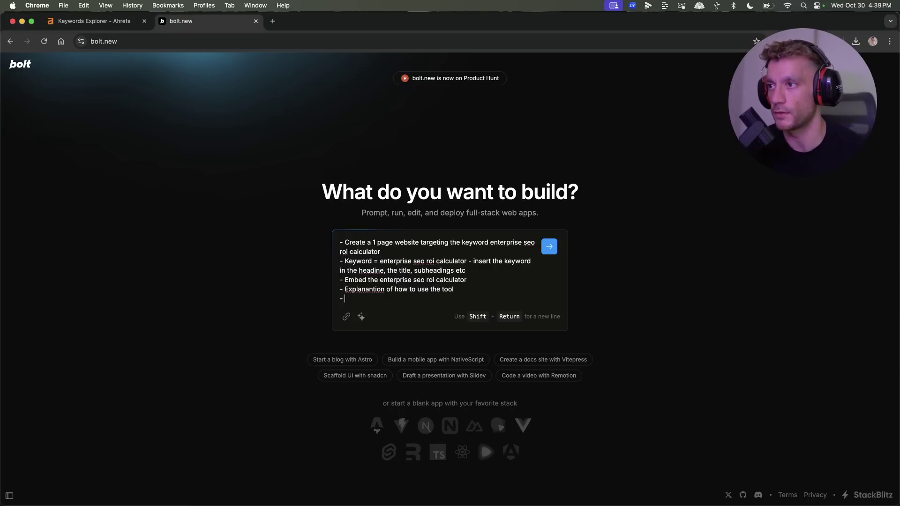
left_click_drag(340, 242, 383, 252)
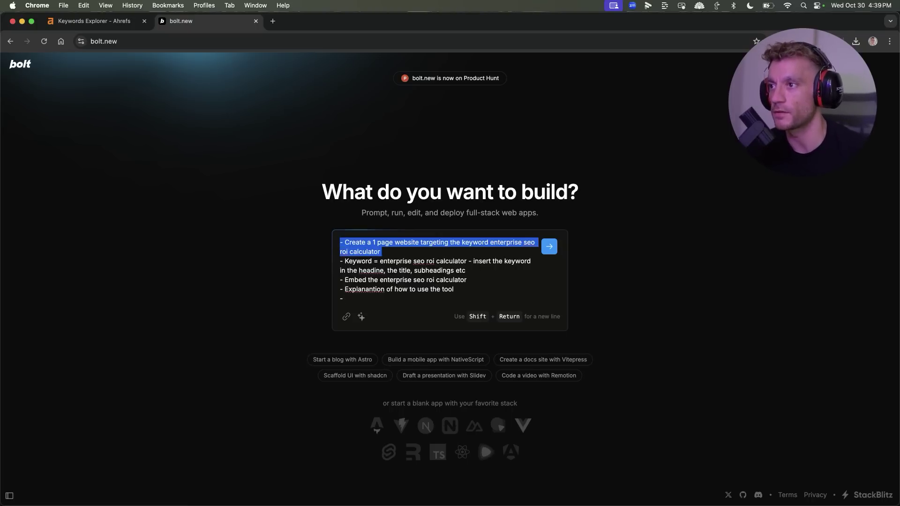
left_click(340, 251)
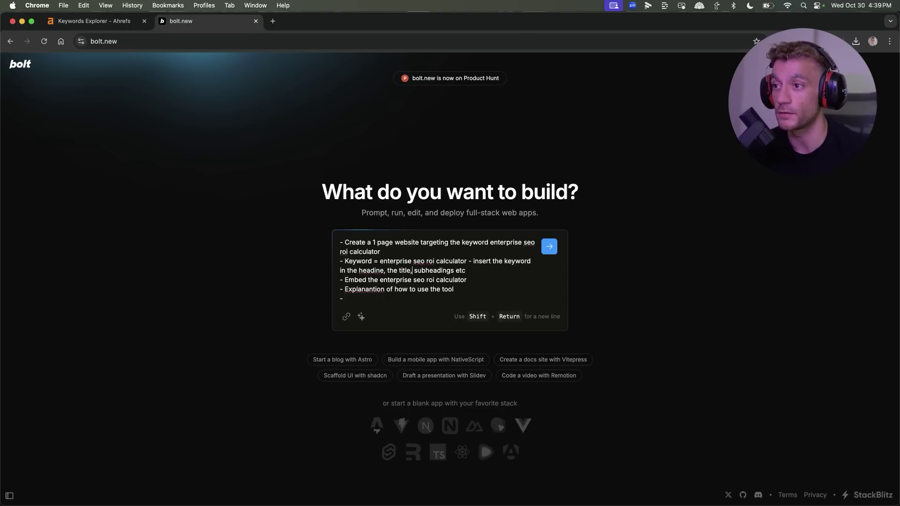
key("Left")
type(", content")
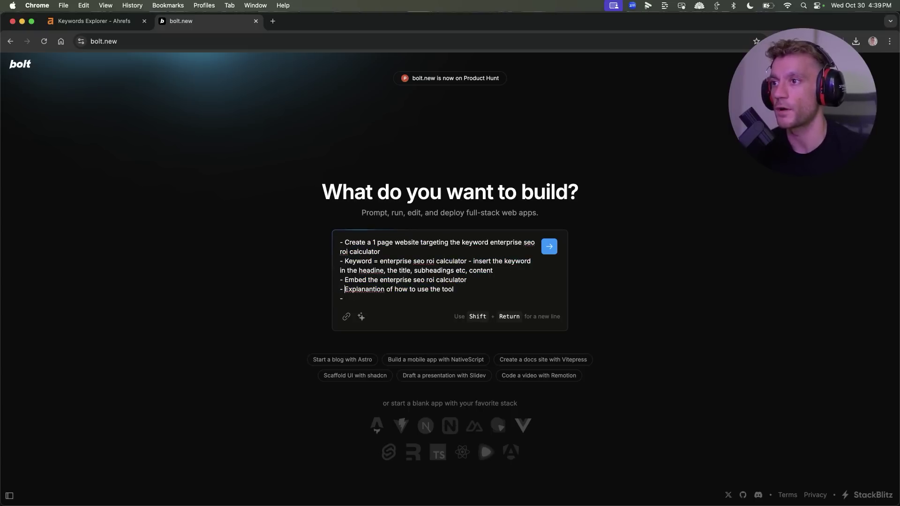
Extend the bullet about explaining the tool with "with the tools embedded at the top".
key("super+shift+Left")
key("Down")
key("super+Right")
type("with the tool")
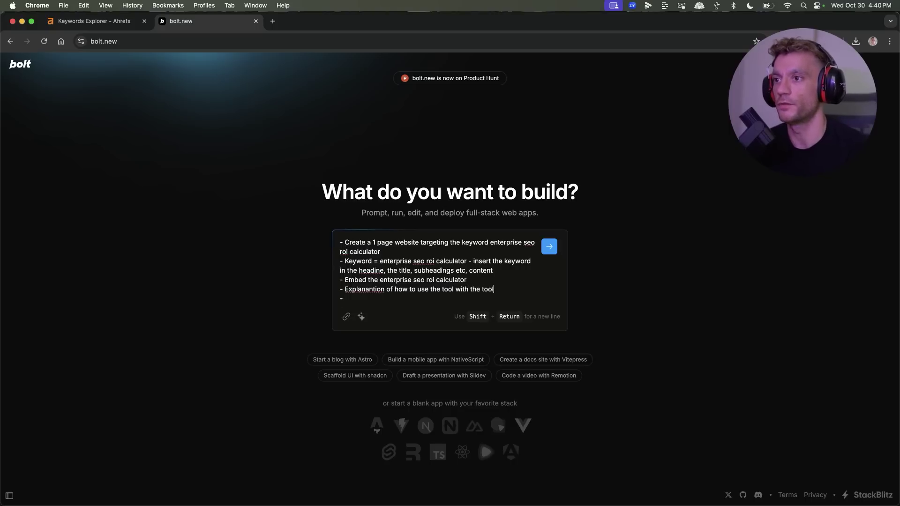
type("s embedded at the top")
Add the bullet "Match the search intent of the keyword perfectly" and start another empty bullet below it.
key("Down")
type("Match teh")
key("BackSpace")
type("he ")
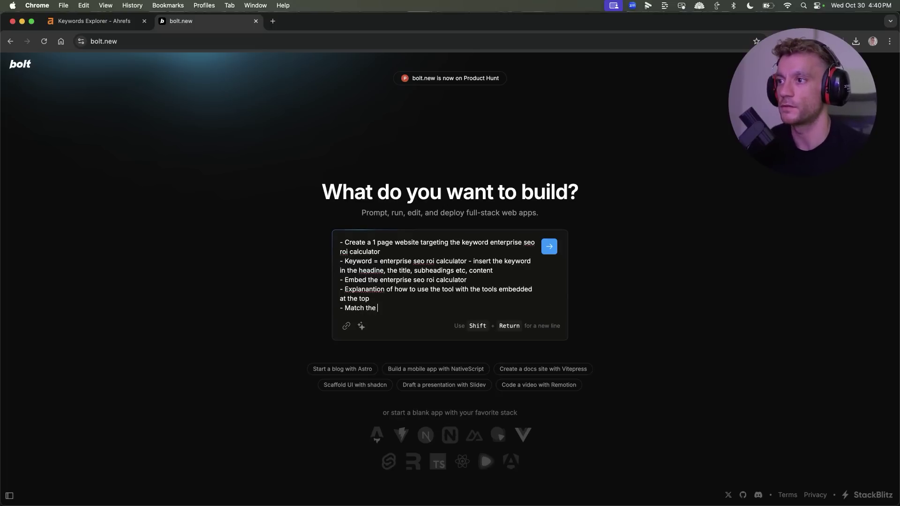
type("search intent of")
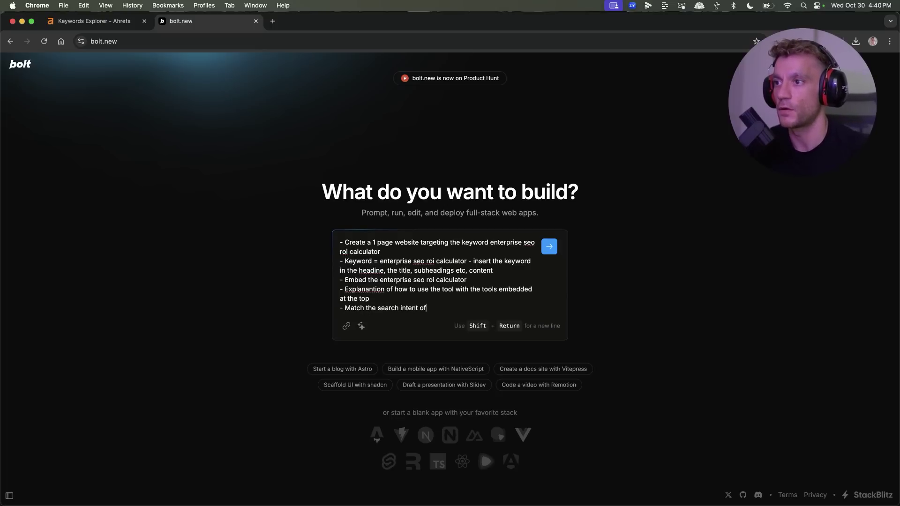
type(" the keyword perfectly")
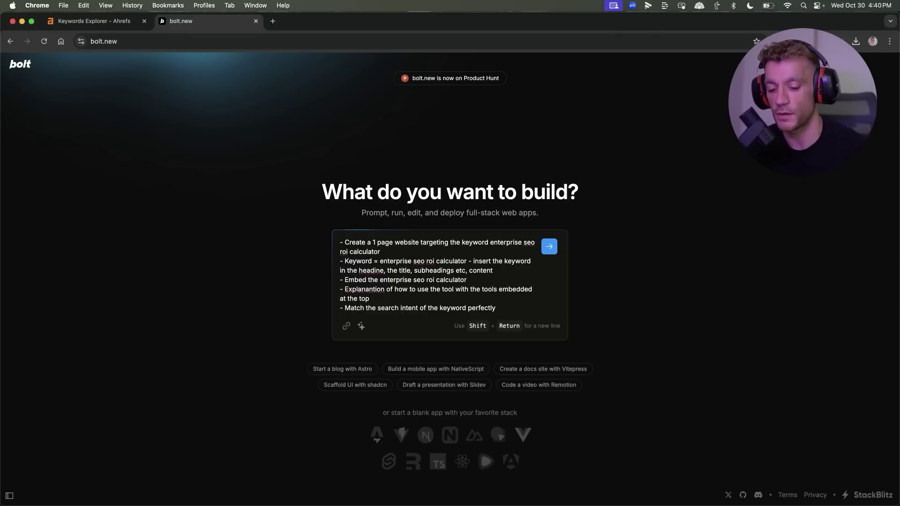
key("shift+Return")
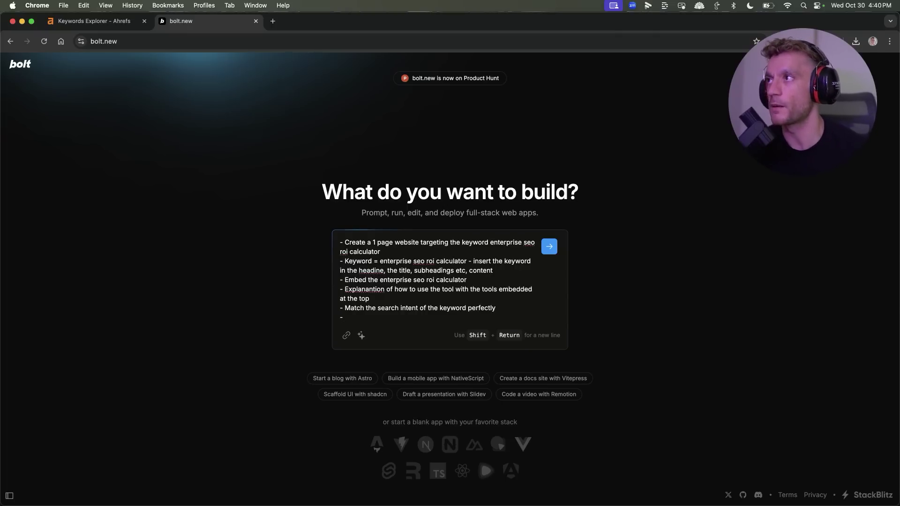
Return to the Ahrefs keyword overview and also mark the ninth, seventh and sixth search results as selected.
key("ctrl+shift+Tab")
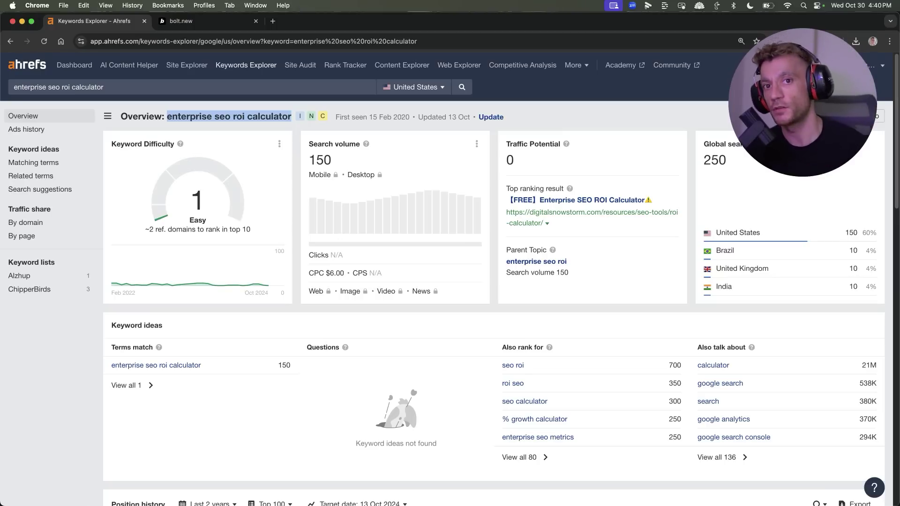
scroll(388, 251, "down", 20)
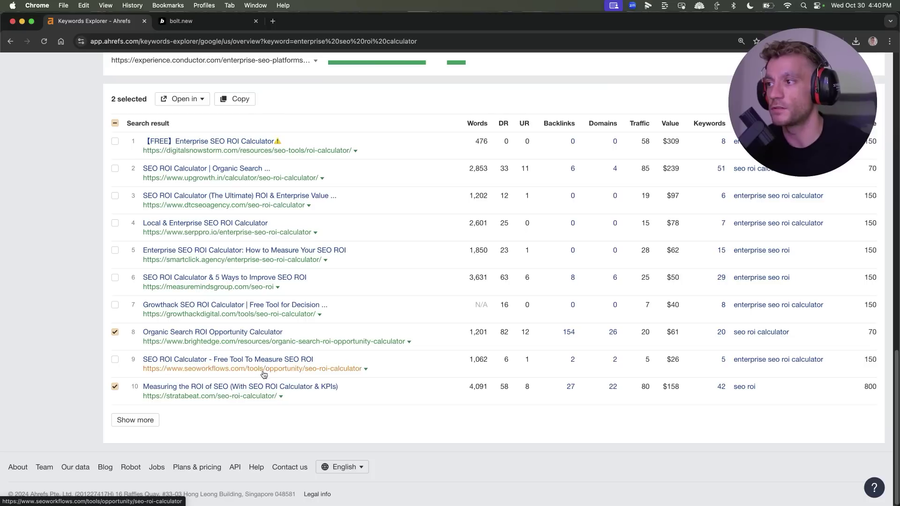
left_click(115, 360)
left_click(115, 306)
left_click(115, 278)
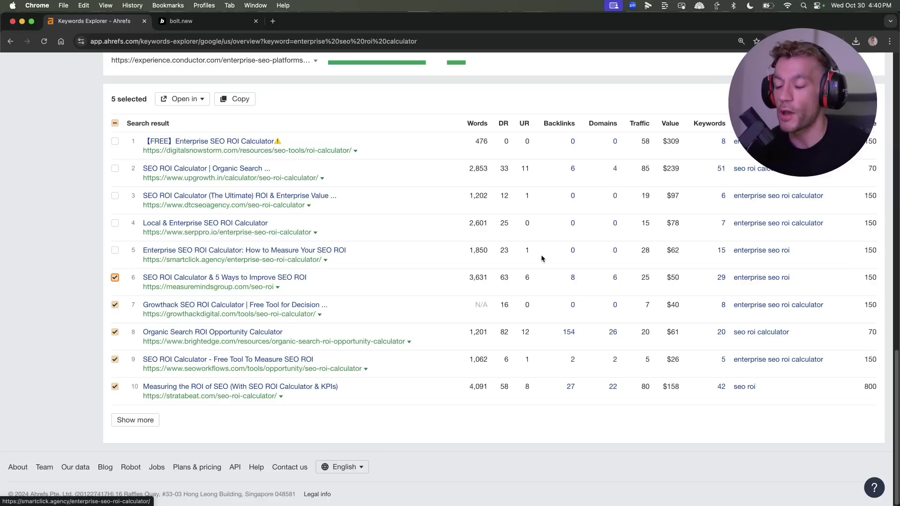
scroll(494, 277, "up", 20)
Back in the Bolt prompt, add the bullet "Make sure the tool works perfectly for calculating enterprise seo roi calculator" and start another empty bullet.
left_click(206, 22)
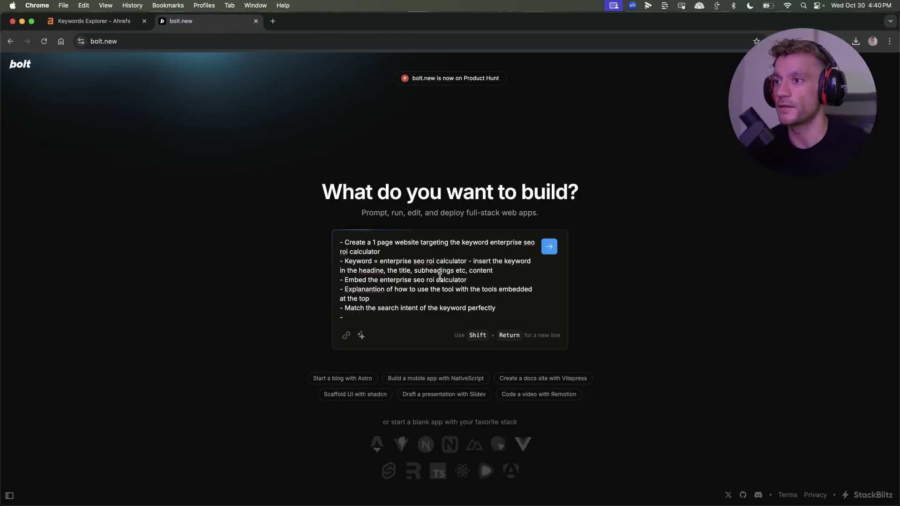
type("Make sur")
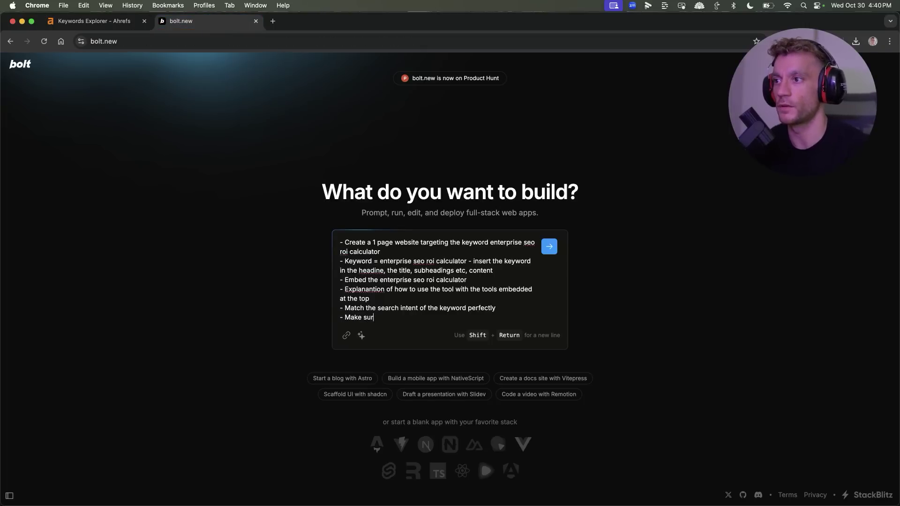
type("e the k tool works perfectly for calculating")
type("enterprise seo roi calculator")
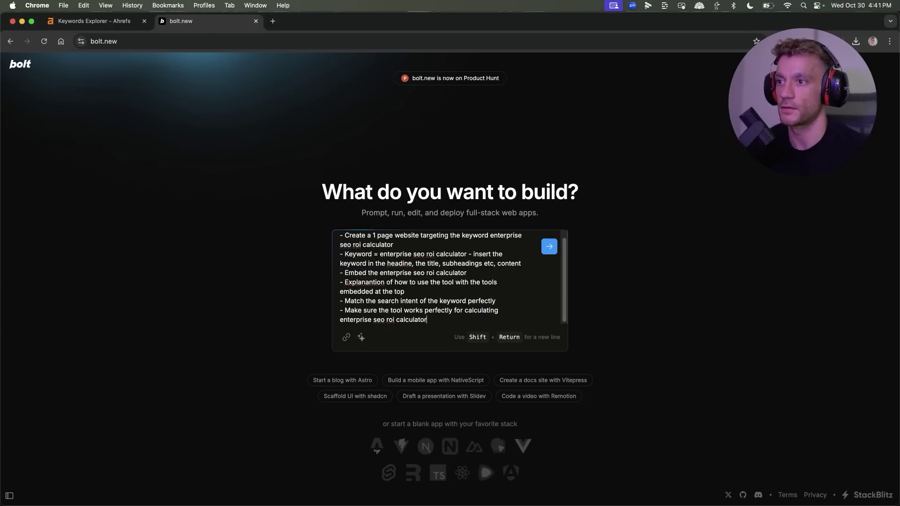
key("shift+Return")
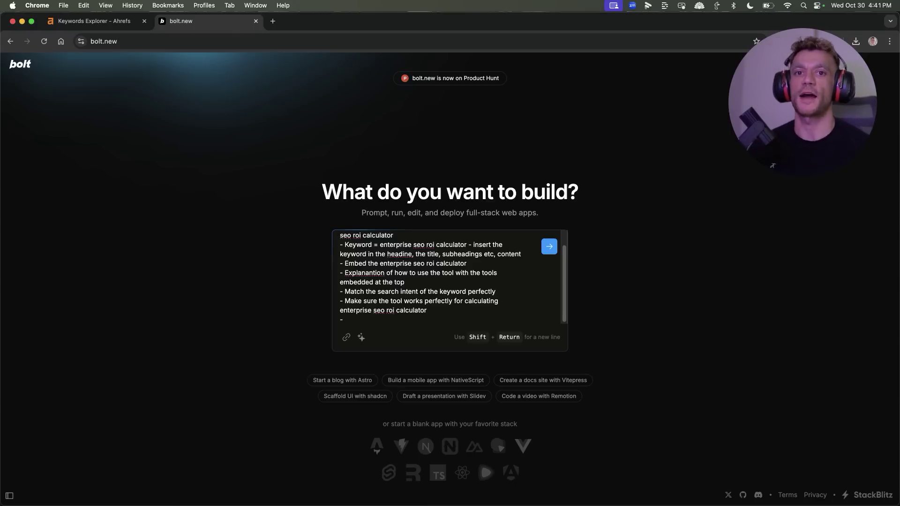
scroll(450, 277, "up", 3)
scroll(450, 276, "down", 2)
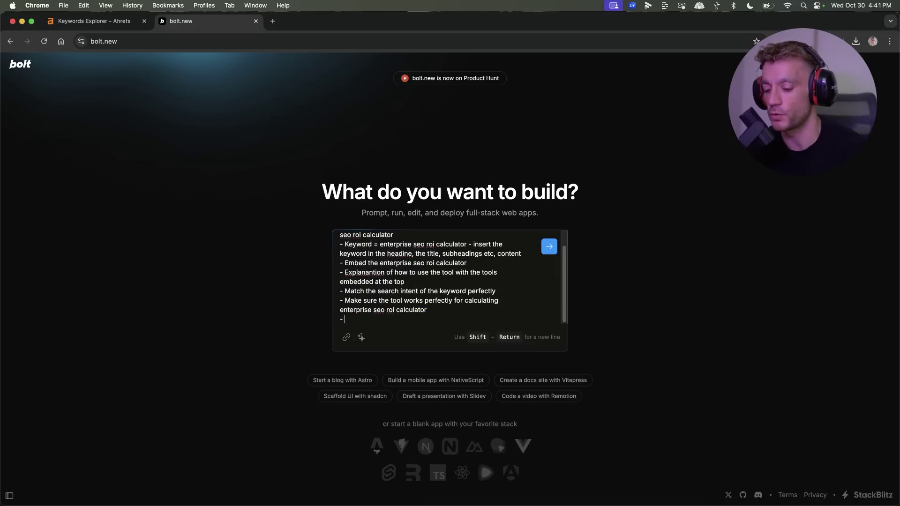
Open the Google Docs prompt notes and delete the "Internal linking opportunities" line from the content-writing guidelines.
key("super+t")
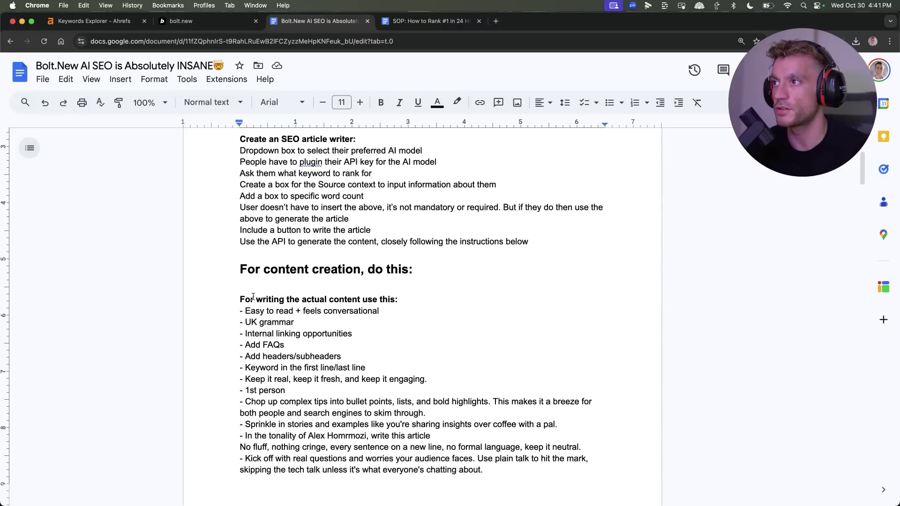
scroll(255, 329, "up", 2)
left_click_drag(252, 196, 657, 317)
left_click(657, 317)
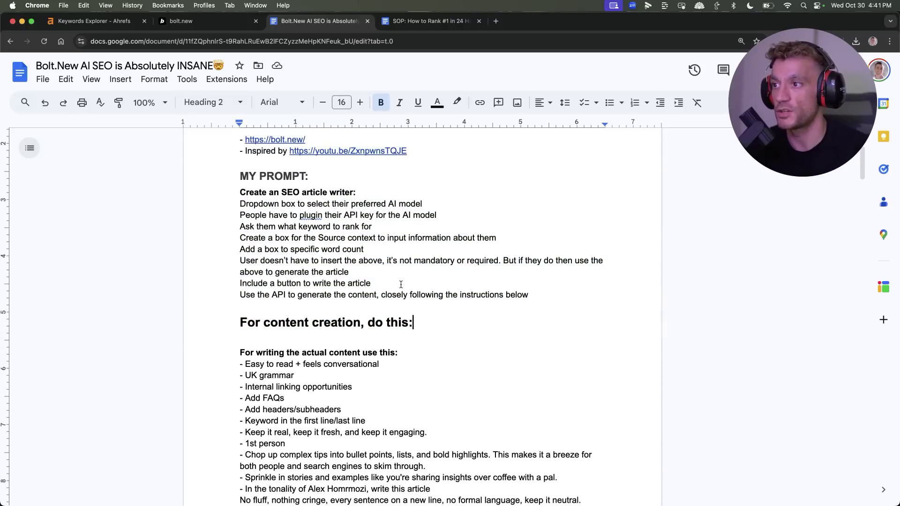
scroll(403, 288, "down", 2)
scroll(404, 288, "down", 1)
left_click(228, 230)
left_click(218, 227)
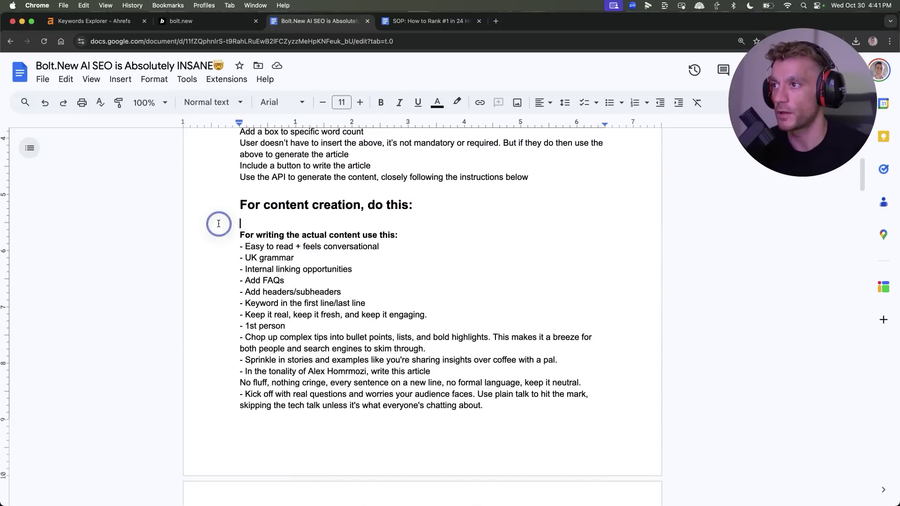
left_click_drag(217, 227, 592, 358)
triple_click(403, 271)
key("BackSpace")
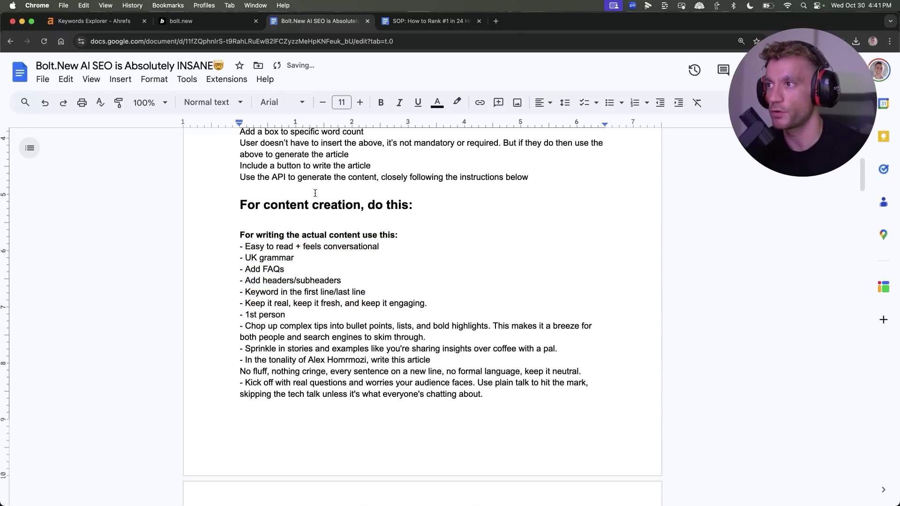
Copy the content-writing guidelines from the document into the end of the Bolt prompt.
scroll(226, 236, "down", 6)
key("ctrl+shift+Tab")
key("super+v")
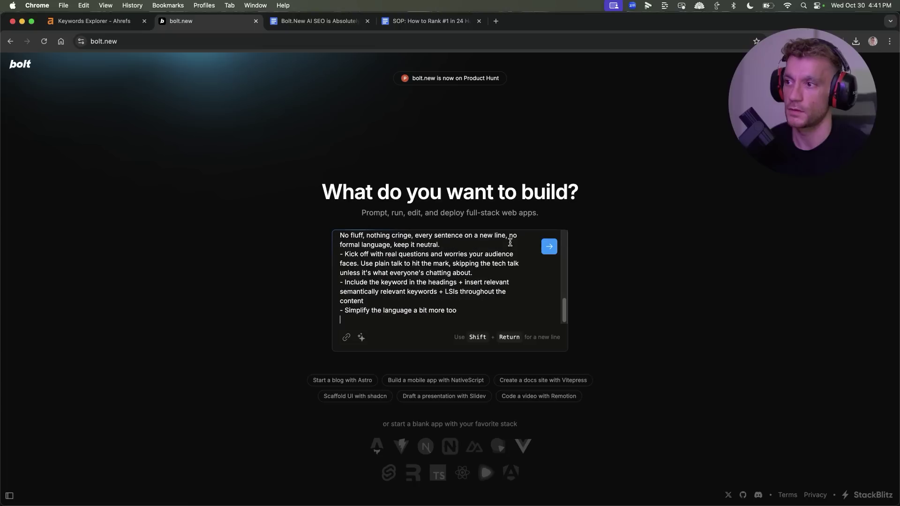
key("BackSpace")
Add the final bullet "Domain name + branding etc is enterprise seo roi calculator" and select the whole prompt.
type("- Domain ")
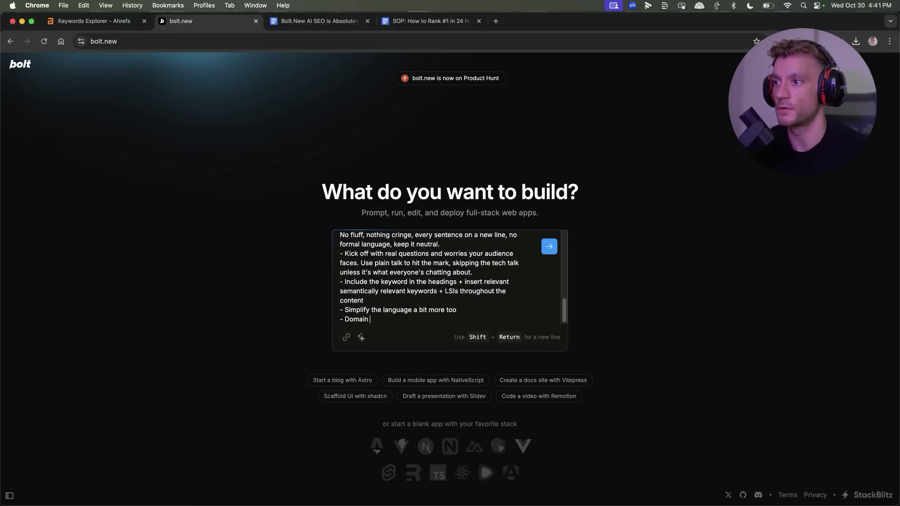
type("name + keyword")
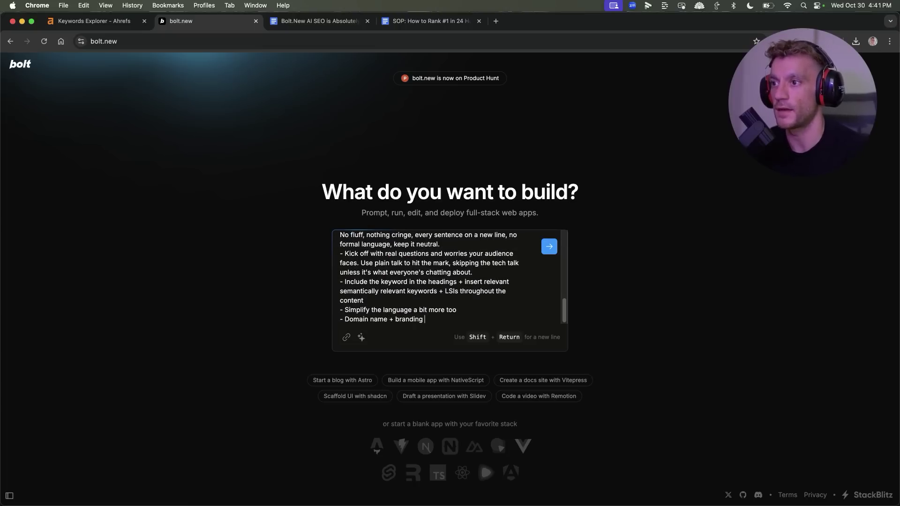
scroll(445, 282, "up", 10)
left_click_drag(490, 242, 361, 252)
key("Right")
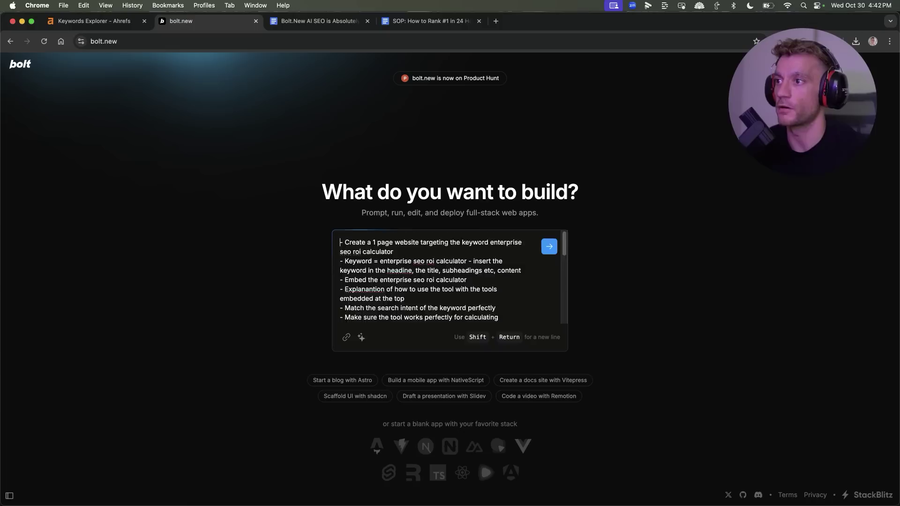
key("super+Down")
type("enterprise seo roi calculator")
key("super+a")
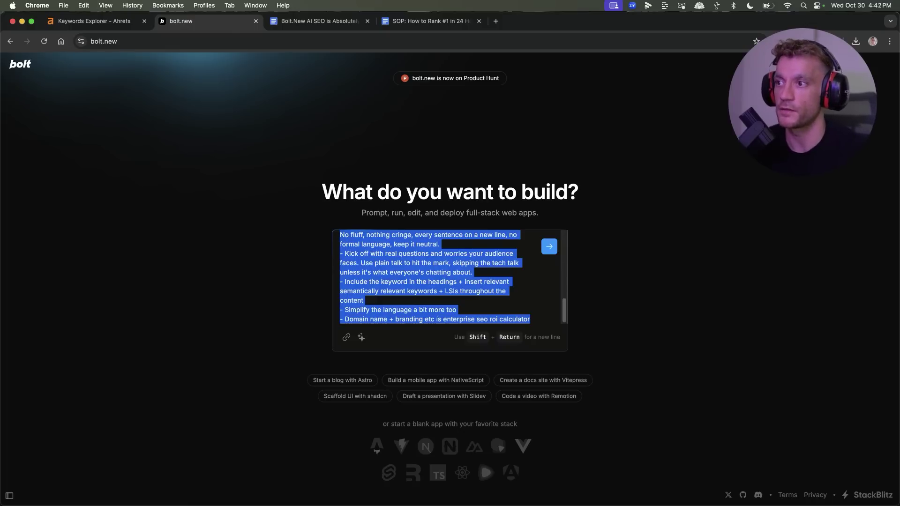
Start a Google stopwatch in a tab next to Bolt and submit the website prompt in Bolt.
key("super+t")
type("stopwatch")
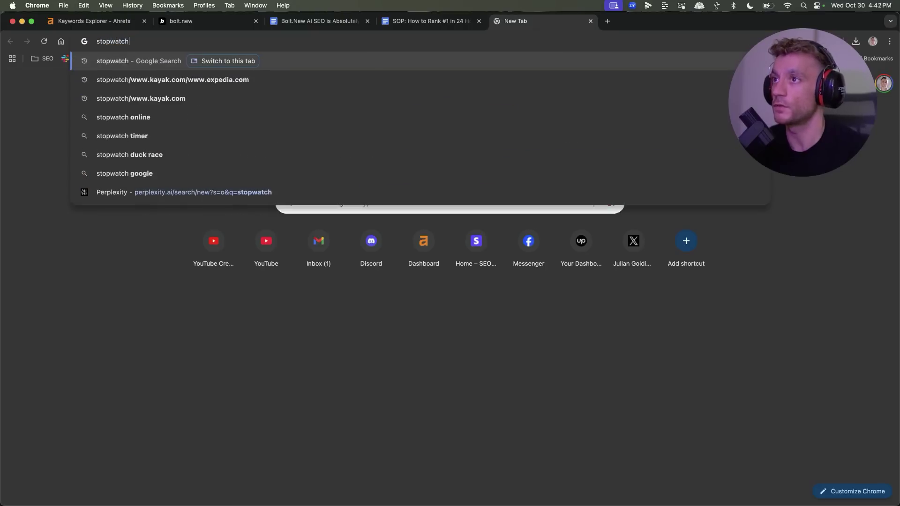
key("Return")
left_click_drag(563, 22, 321, 21)
left_click(347, 401)
key("ctrl+shift+Tab")
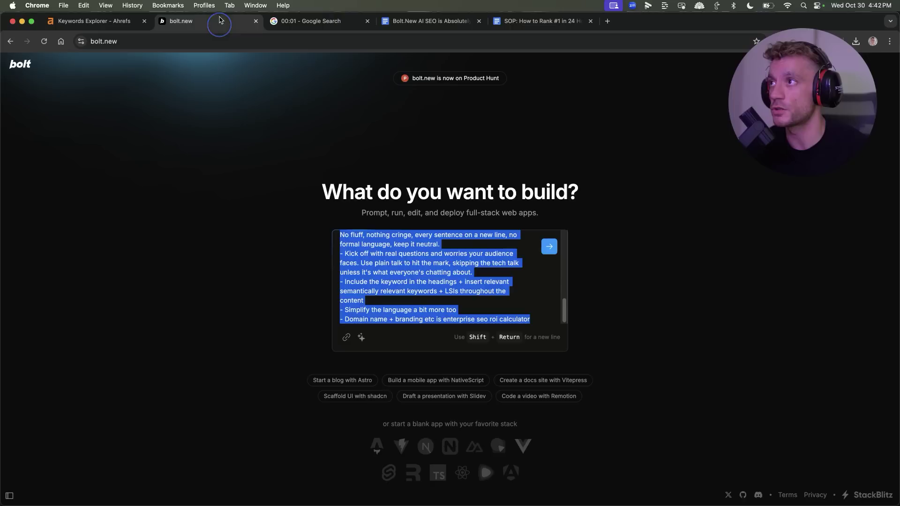
left_click(549, 248)
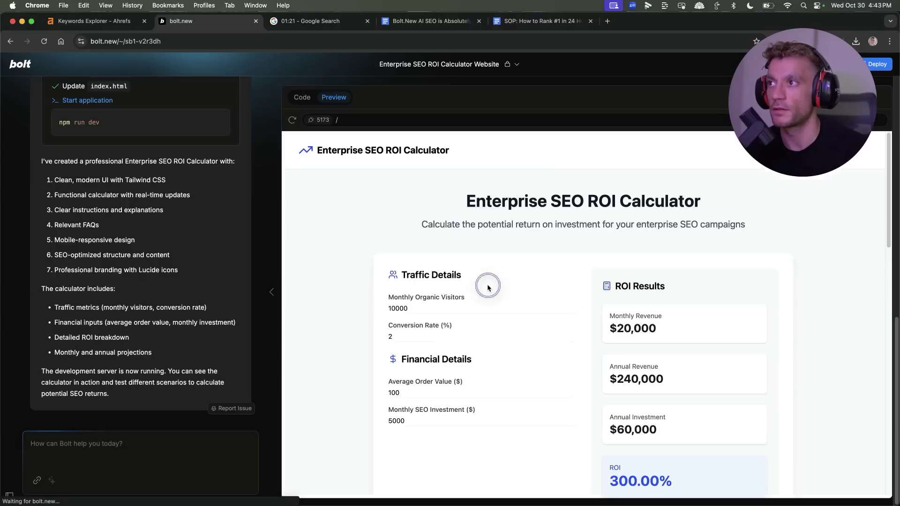
Examine the generated page's branding, headline and calculator, and skim the rest of the page in the preview.
scroll(515, 287, "down", 1)
scroll(515, 287, "down", 1)
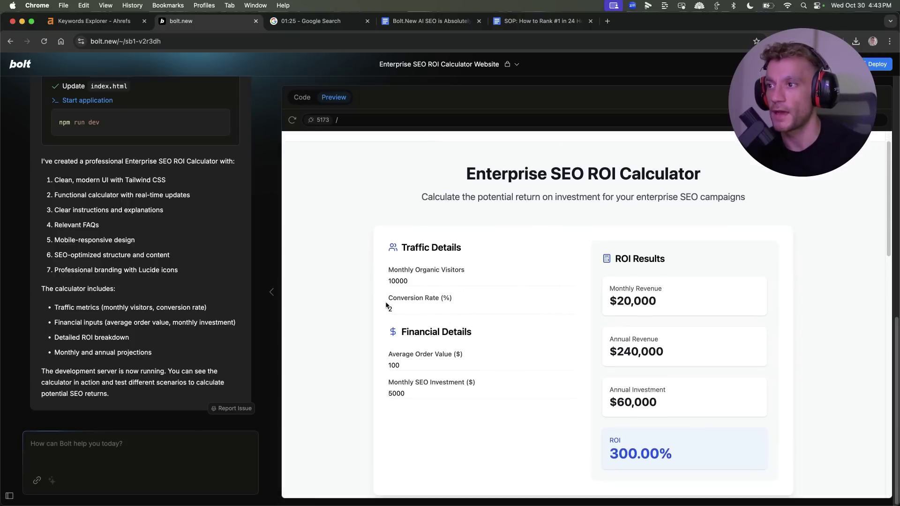
scroll(356, 296, "up", 2)
left_click_drag(315, 153, 471, 156)
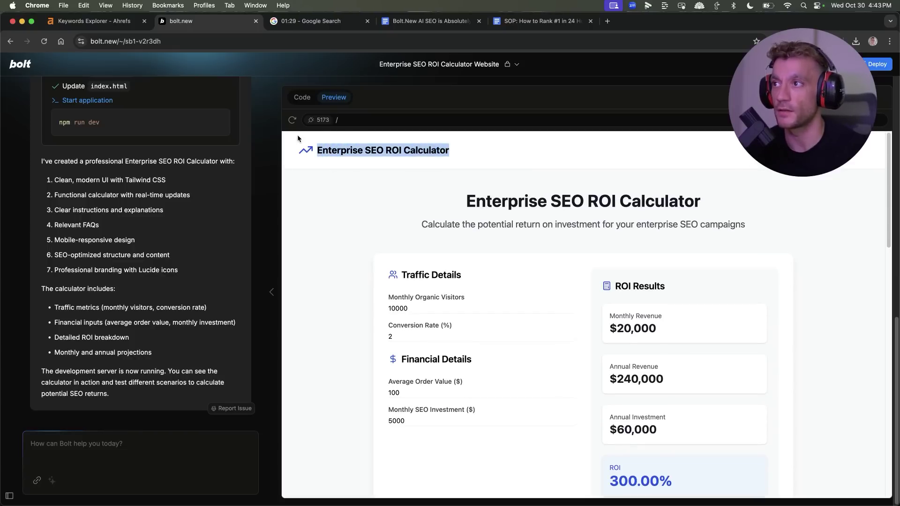
left_click_drag(446, 201, 726, 243)
left_click(724, 266)
scroll(725, 266, "down", 10)
scroll(724, 271, "down", 2)
scroll(609, 276, "up", 10)
Read the how-to-use section and the Frequently Asked Questions, especially the answer on how accurate the calculator is.
scroll(473, 281, "down", 3)
left_click_drag(362, 170, 717, 300)
scroll(437, 291, "down", 3)
left_click_drag(366, 206, 597, 395)
scroll(599, 397, "down", 1)
left_click(458, 323)
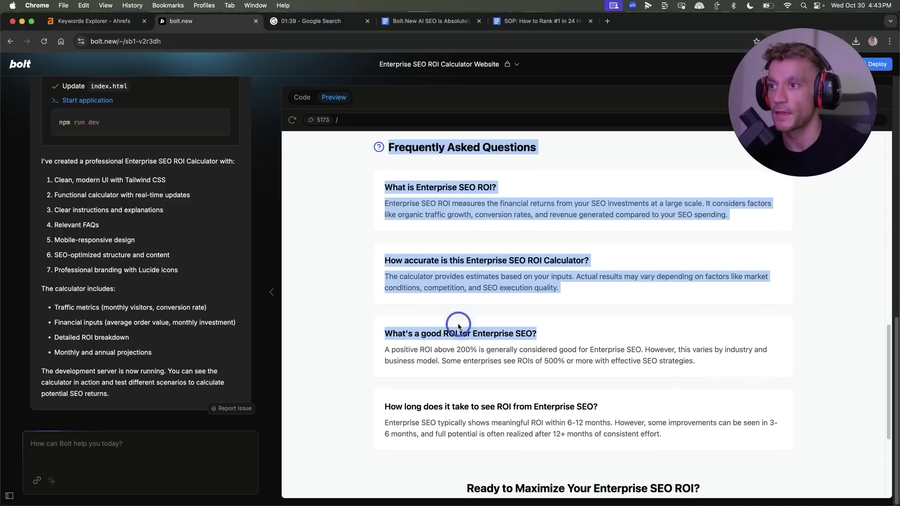
left_click_drag(380, 260, 597, 265)
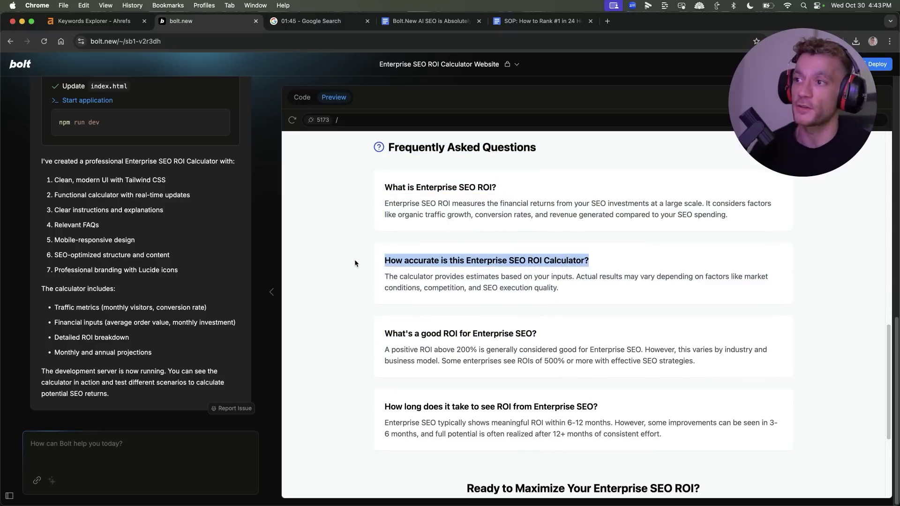
left_click_drag(382, 277, 579, 278)
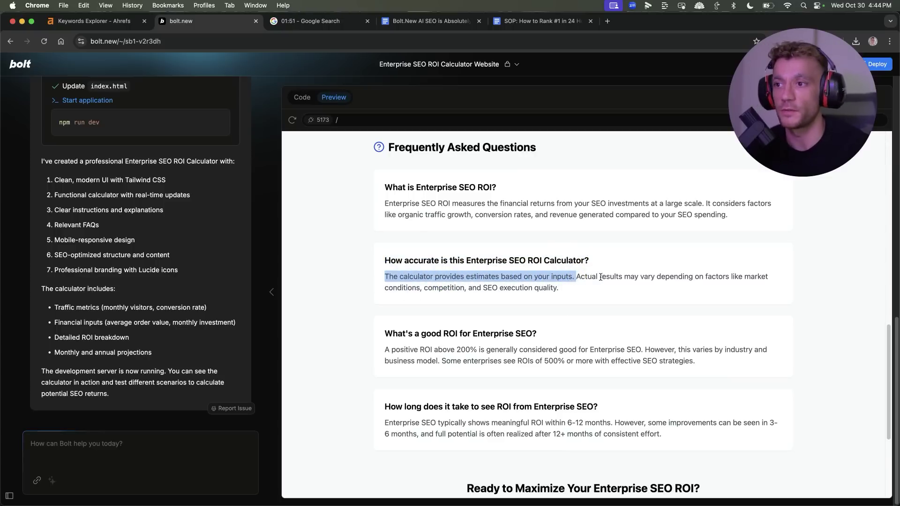
left_click(587, 276)
mouse_move(578, 277)
left_mouse_down()
mouse_move(674, 261)
mouse_move(800, 276)
mouse_move(425, 290)
mouse_move(587, 291)
left_mouse_up()
left_click(582, 291)
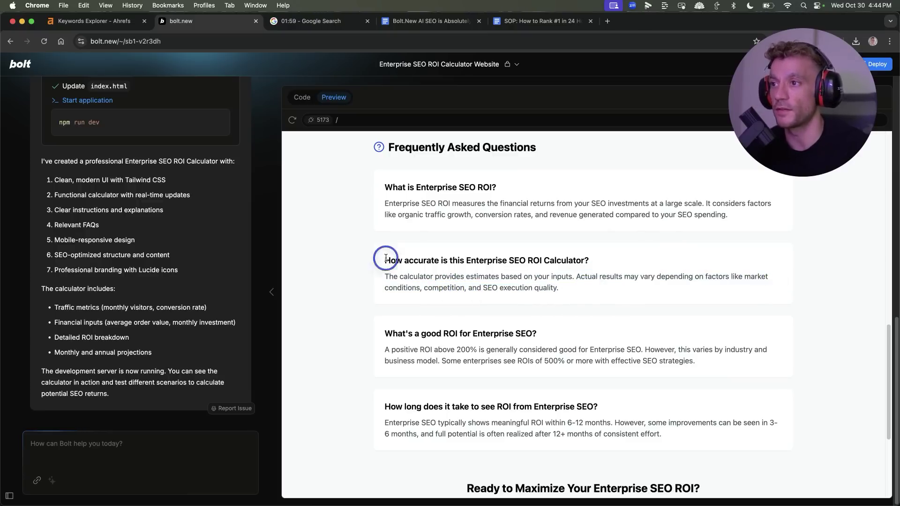
left_click_drag(386, 258, 573, 288)
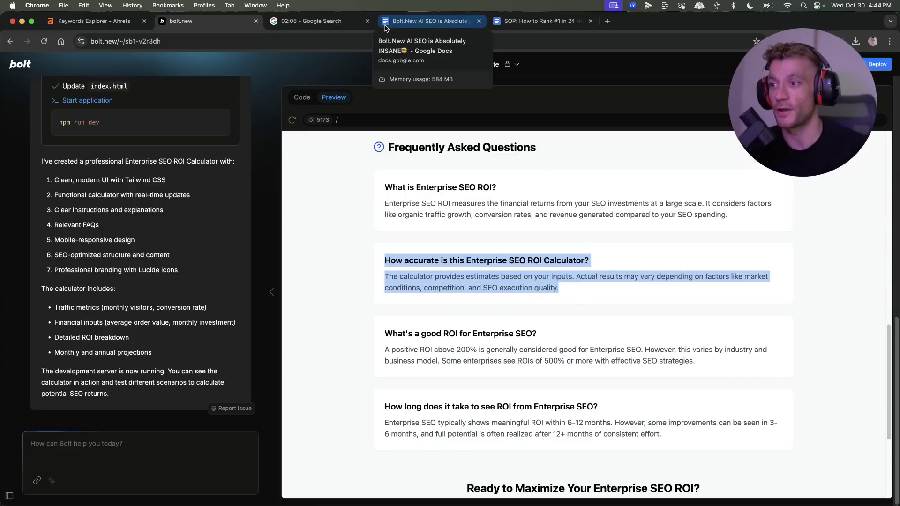
Test the "Calculate Your ROI Now" call to action at the end of the page and check where it leads.
scroll(532, 312, "down", 5)
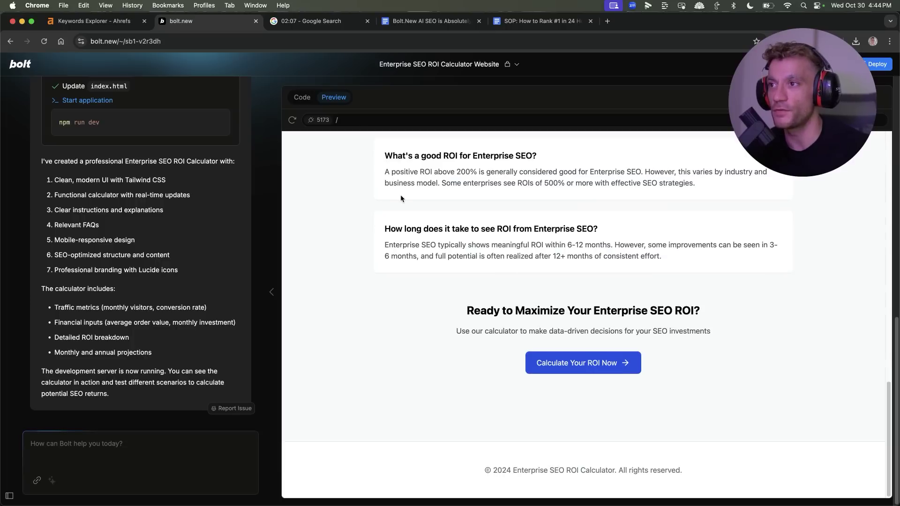
scroll(401, 196, "up", 3)
scroll(569, 249, "down", 3)
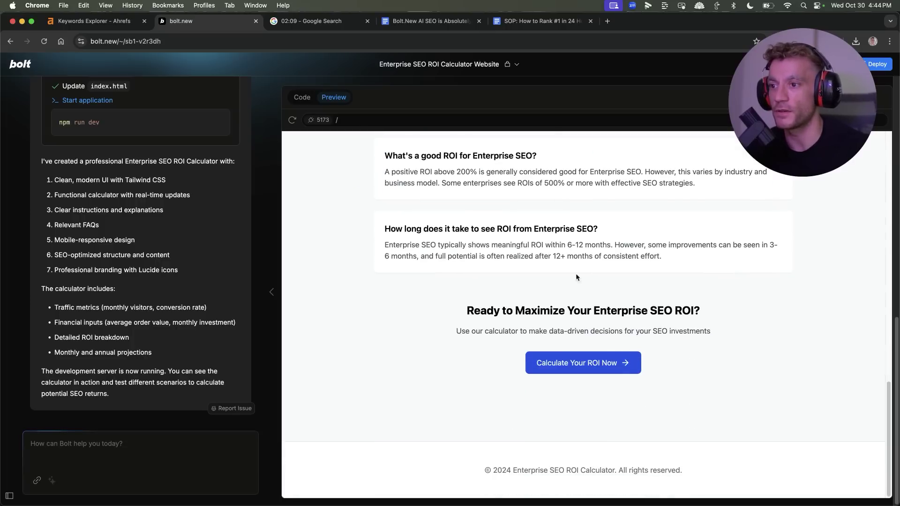
left_click(610, 365)
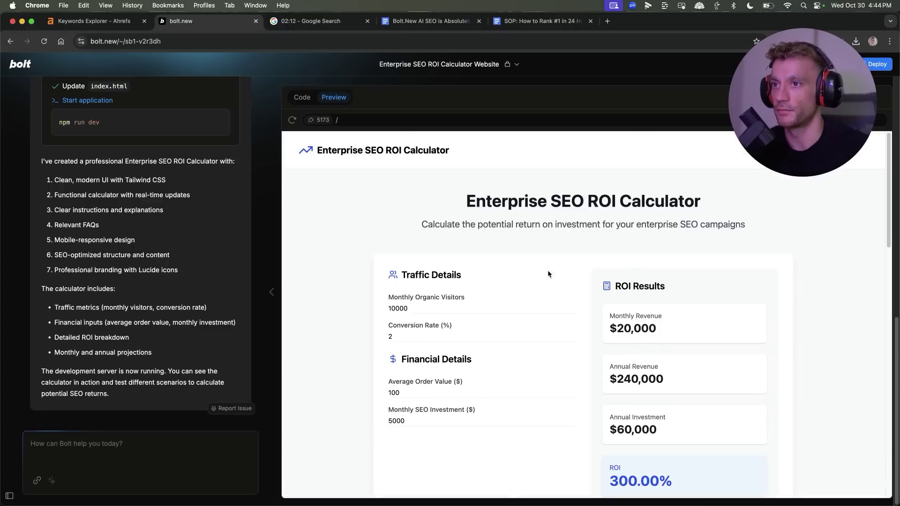
scroll(497, 311, "down", 10)
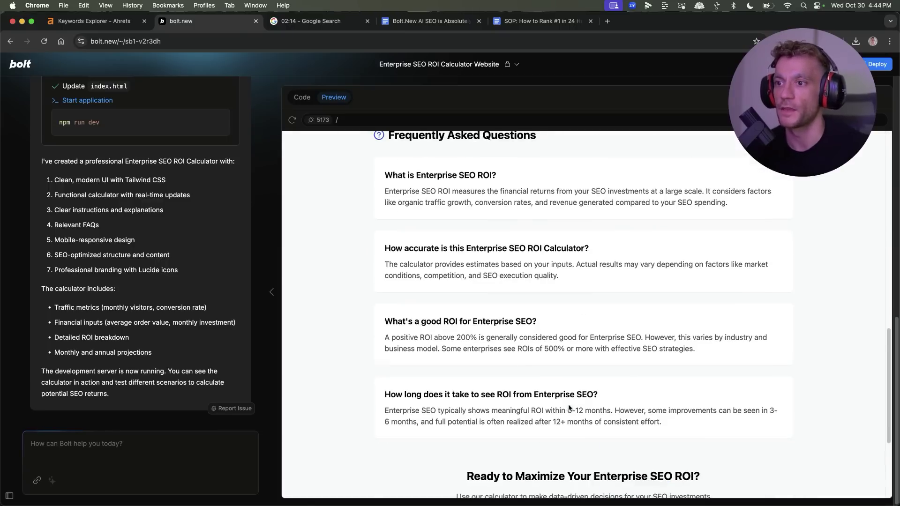
scroll(569, 406, "down", 4)
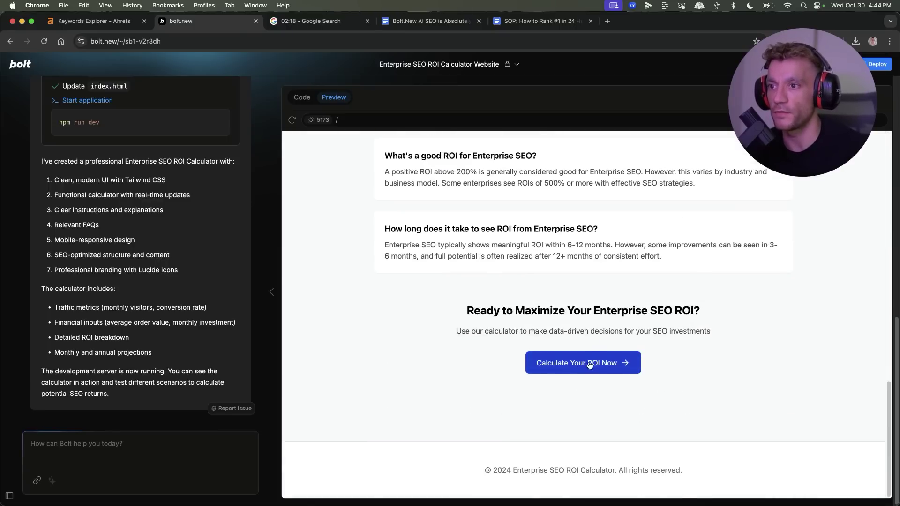
left_click(590, 364)
scroll(424, 341, "down", 2)
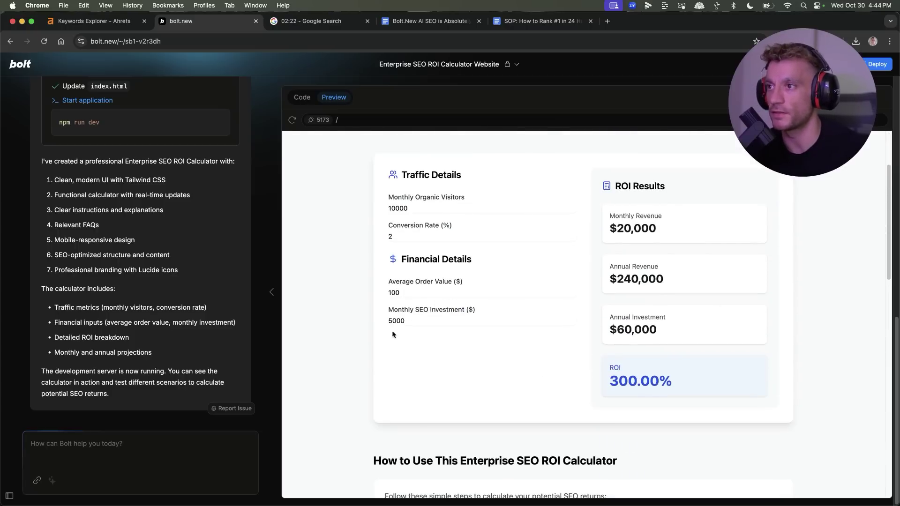
scroll(393, 334, "up", 2)
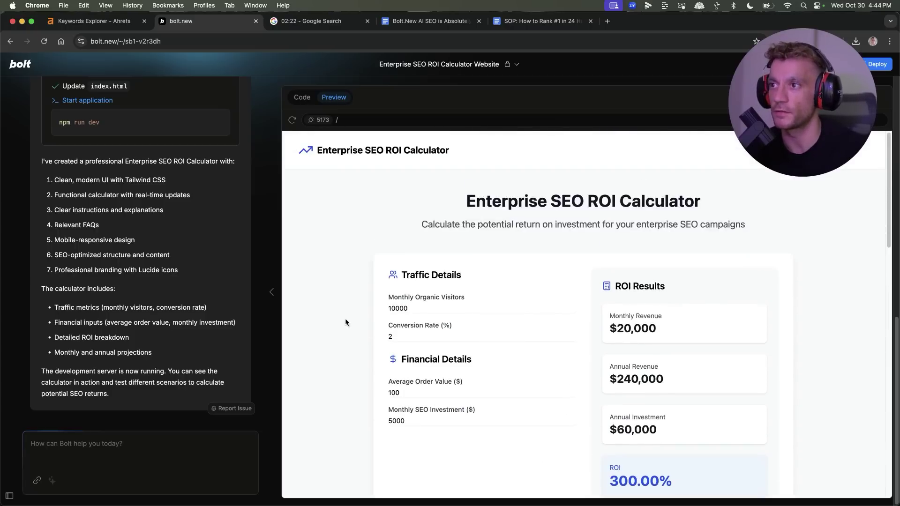
Test the calculator by setting Monthly Organic Visitors to 20000 and restoring it to 10000.
left_click(451, 306)
key("Delete")
type("2")
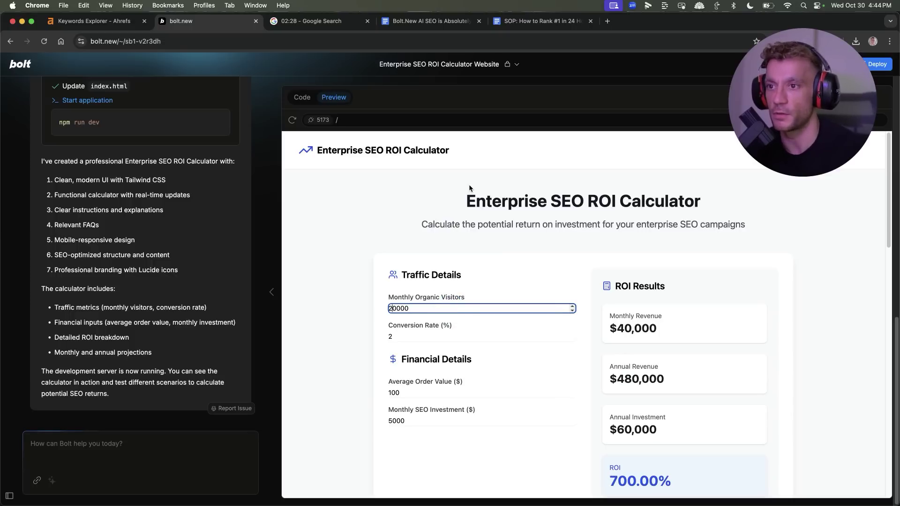
key("BackSpace")
type("1")
left_click(414, 339)
left_click(315, 317)
scroll(360, 348, "down", 10)
scroll(359, 347, "up", 10)
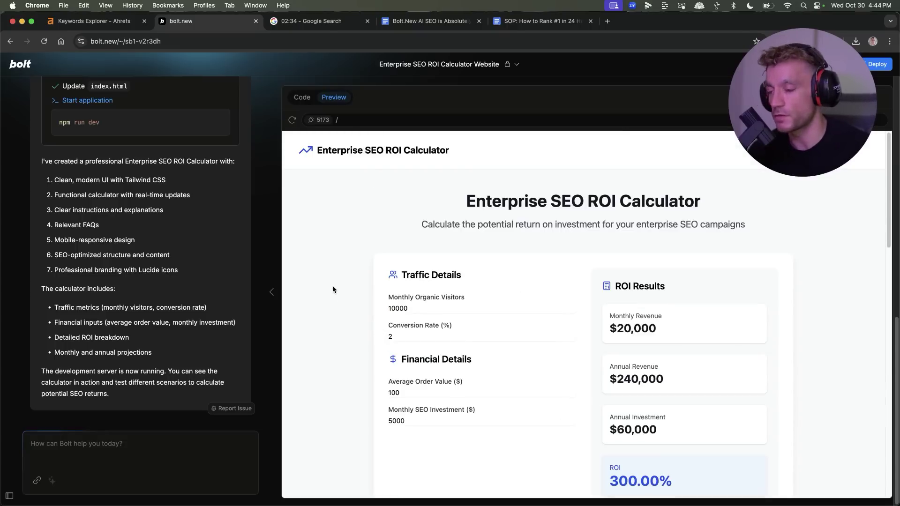
Switch to the Google stopwatch to check the elapsed build time.
mouse_move(764, 149)
left_click_drag(764, 148, 786, 317)
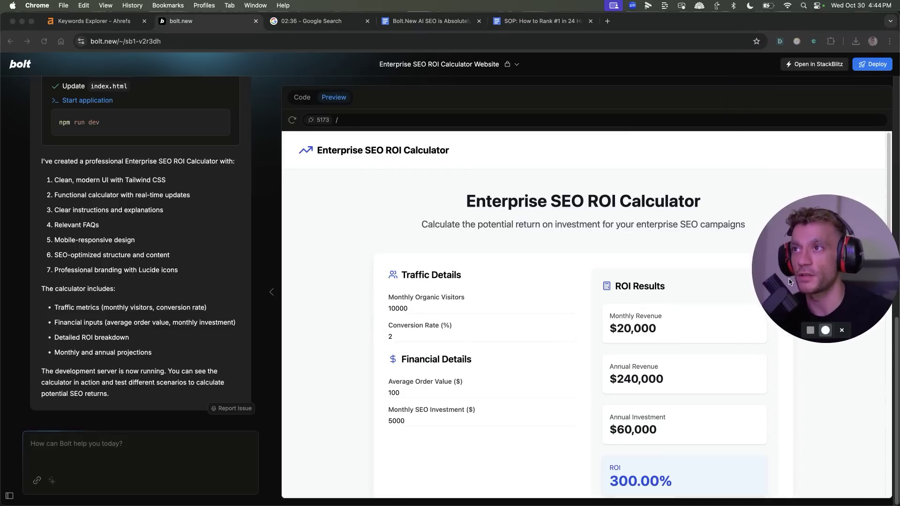
left_click(323, 21)
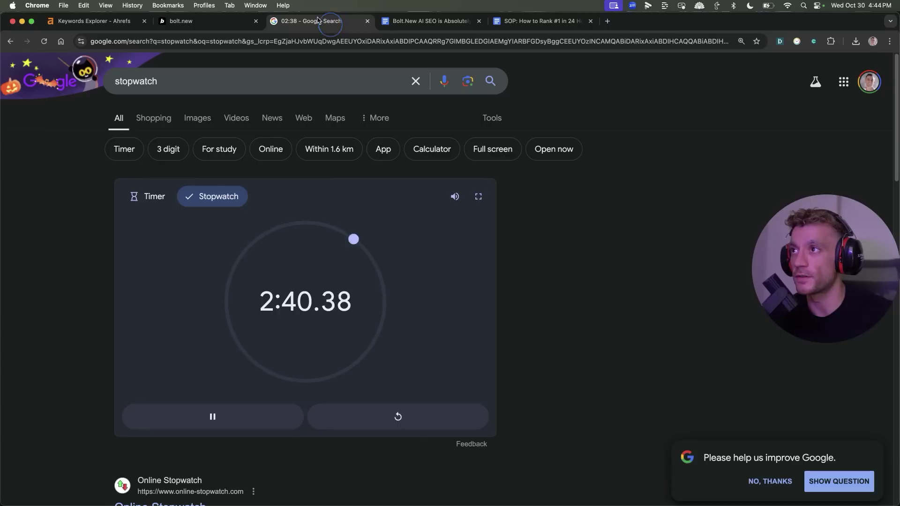
Return to the Enterprise SEO ROI Calculator project in Bolt, look over the preview and deploy the site.
left_click(211, 21)
scroll(603, 289, "down", 15)
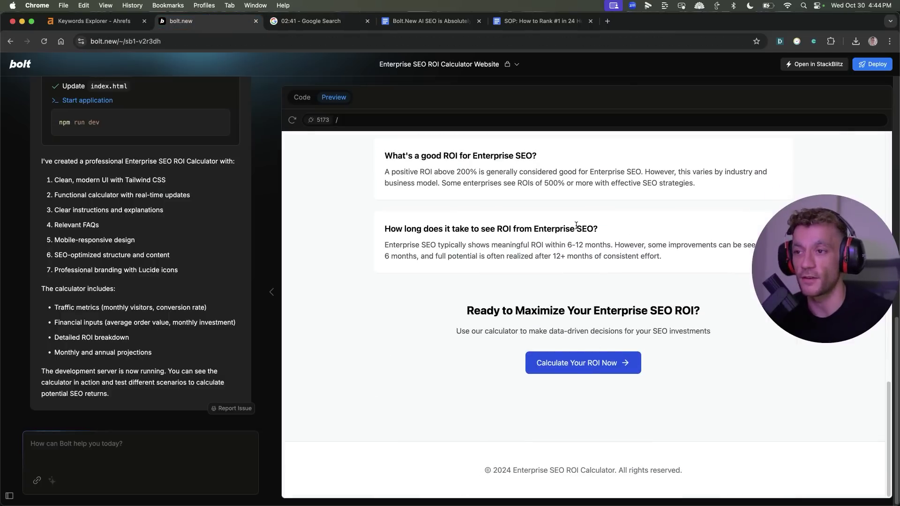
scroll(738, 154, "up", 15)
left_click(871, 66)
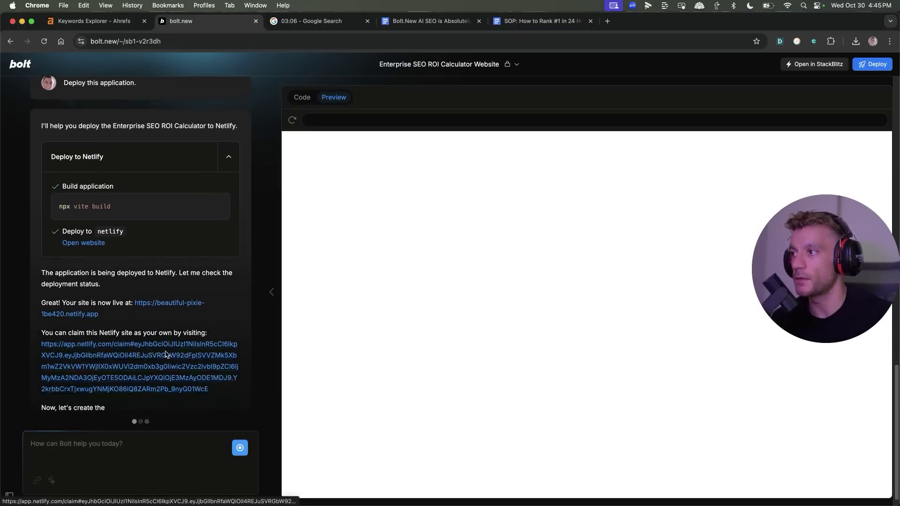
Claim the deployed site into the Netlify dashboard and pause the Google stopwatch.
left_click(174, 328)
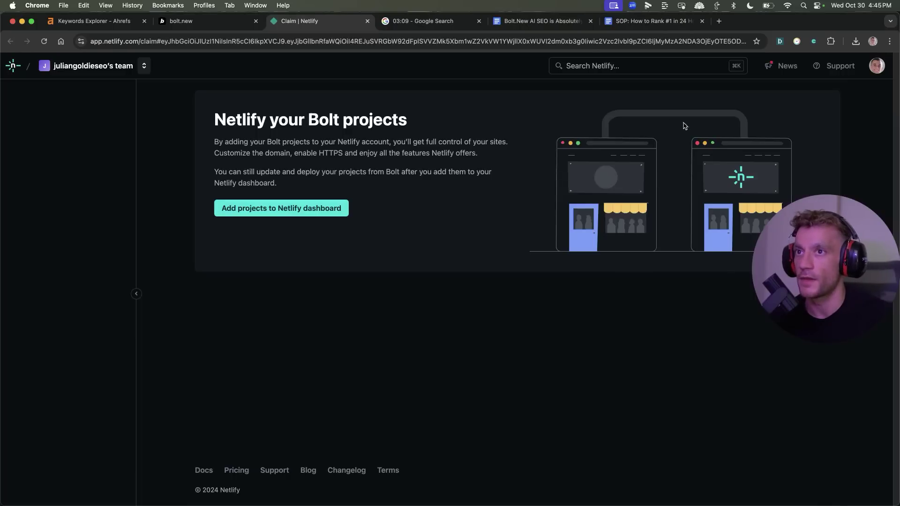
left_click(330, 214)
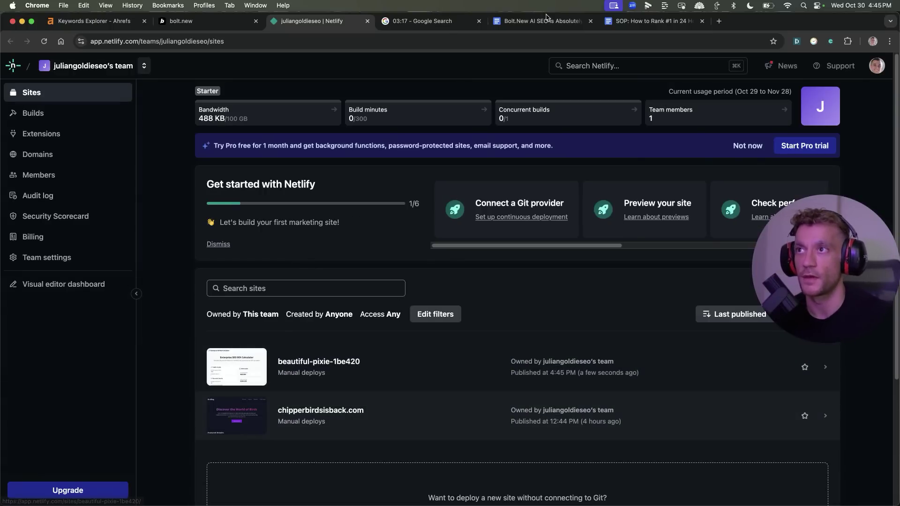
left_click(420, 21)
left_click(221, 417)
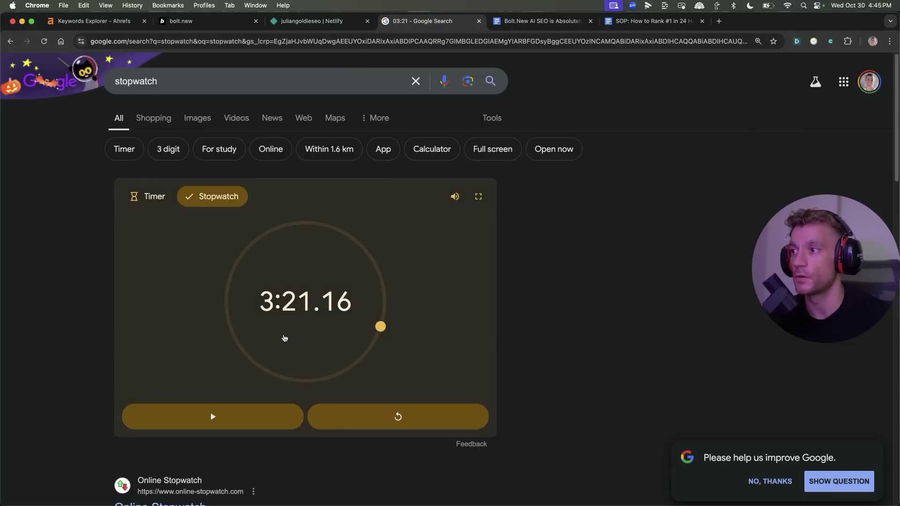
Switch back to Netlify and open the custom domain setup for the beautiful-pixie-1be420 site.
left_click(314, 20)
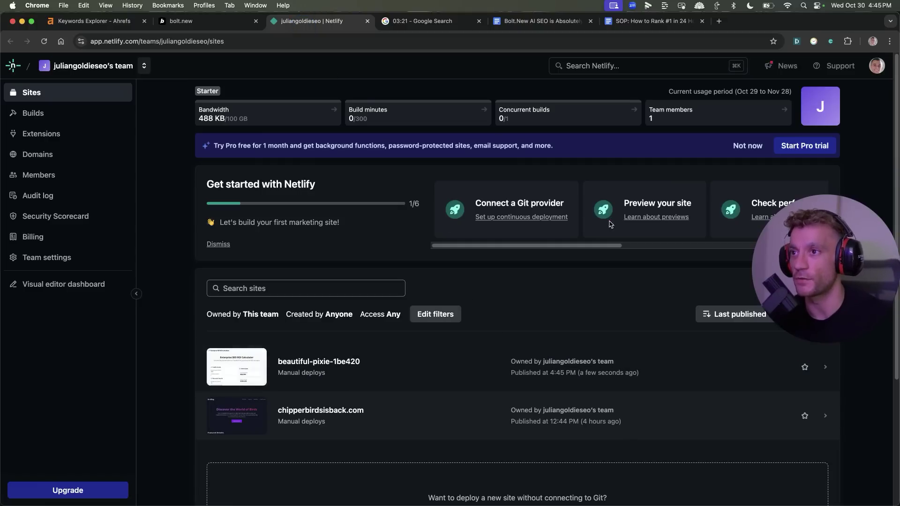
left_click(363, 374)
left_click(507, 323)
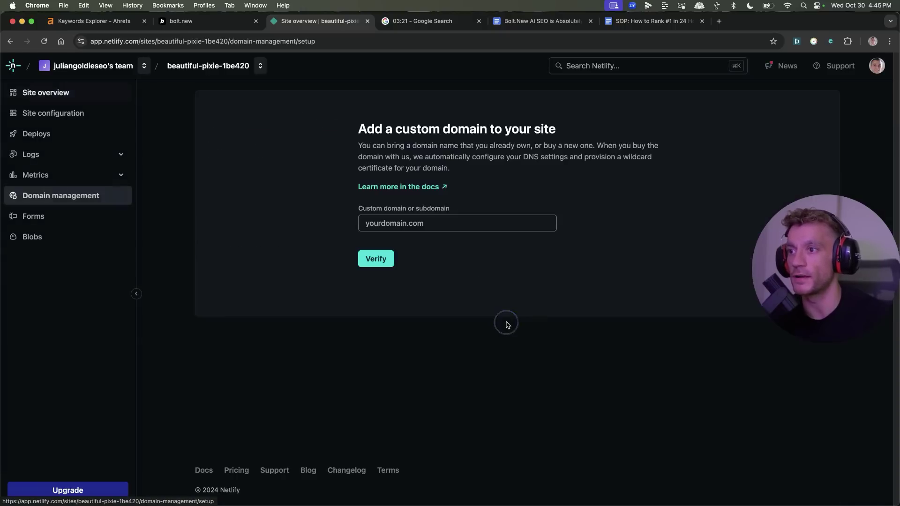
Verify enterpriseseoroicalculator.com as the site's custom domain and register it for $14.99.
left_click(411, 224)
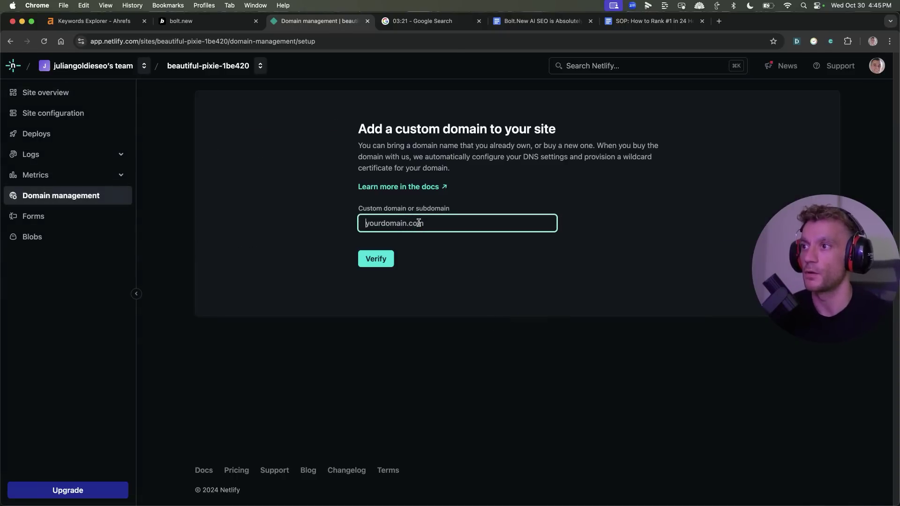
type("seoroicalculator")
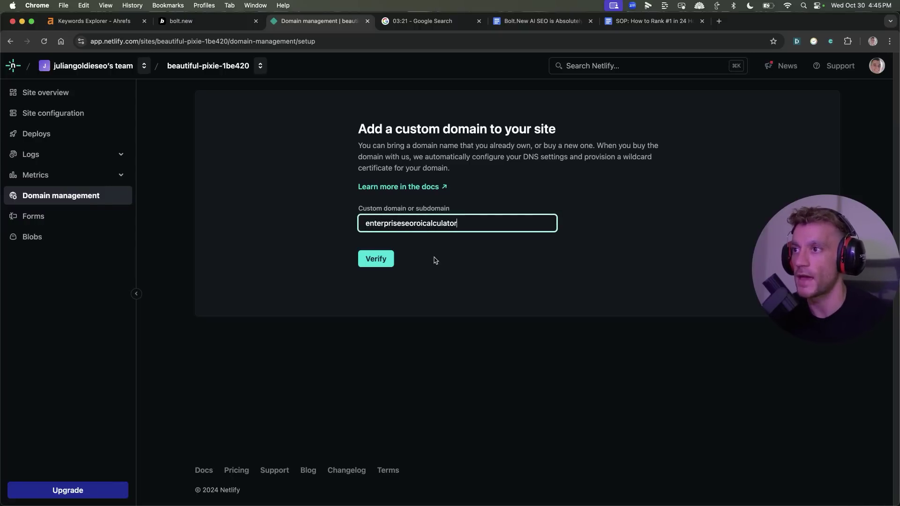
left_click_drag(402, 224, 472, 224)
left_click(472, 224)
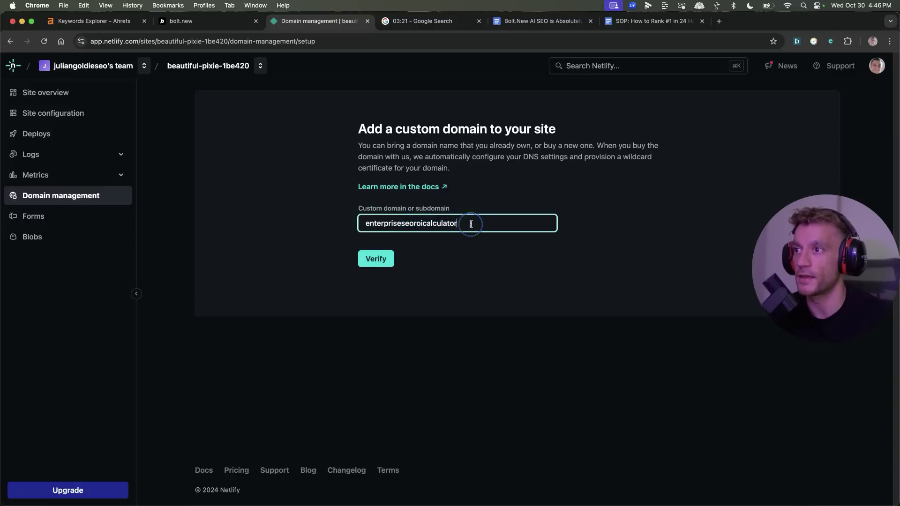
left_click(391, 260)
left_click(473, 278)
type(".com")
left_click(388, 316)
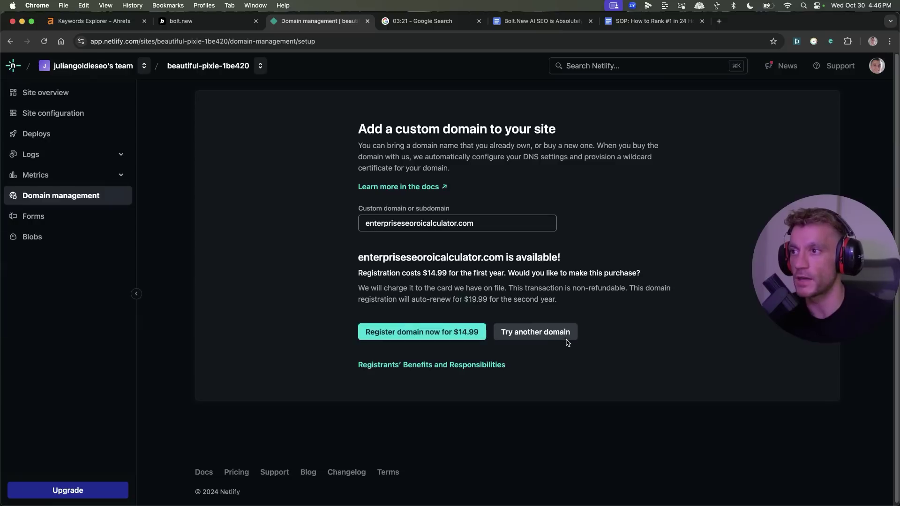
left_click_drag(429, 273, 617, 275)
left_click(422, 332)
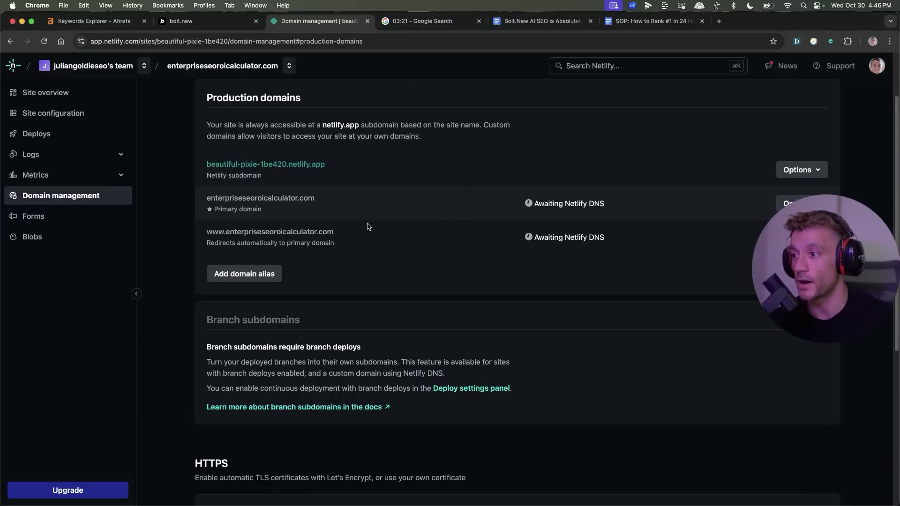
Verify the new domain's DNS configuration in the SSL/TLS certificate section.
scroll(371, 244, "down", 6)
scroll(391, 258, "up", 6)
scroll(392, 263, "down", 6)
left_click_drag(194, 244, 323, 246)
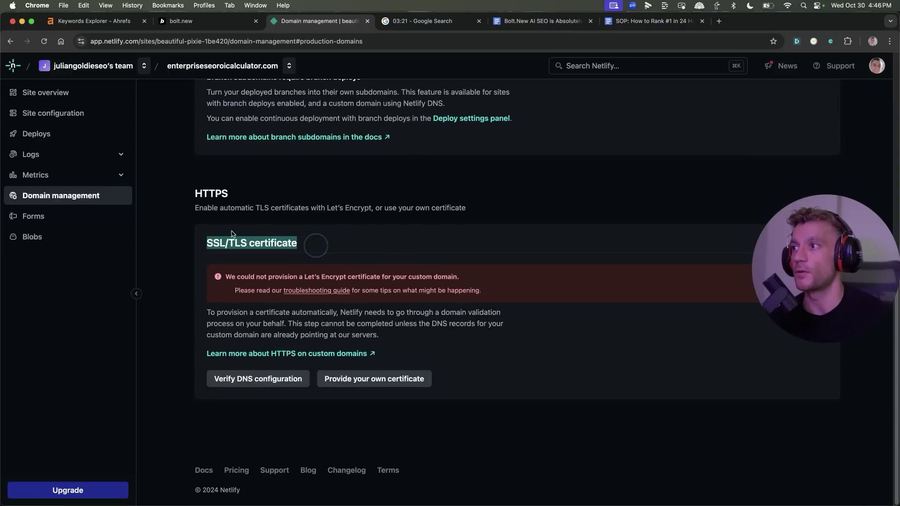
left_click(290, 384)
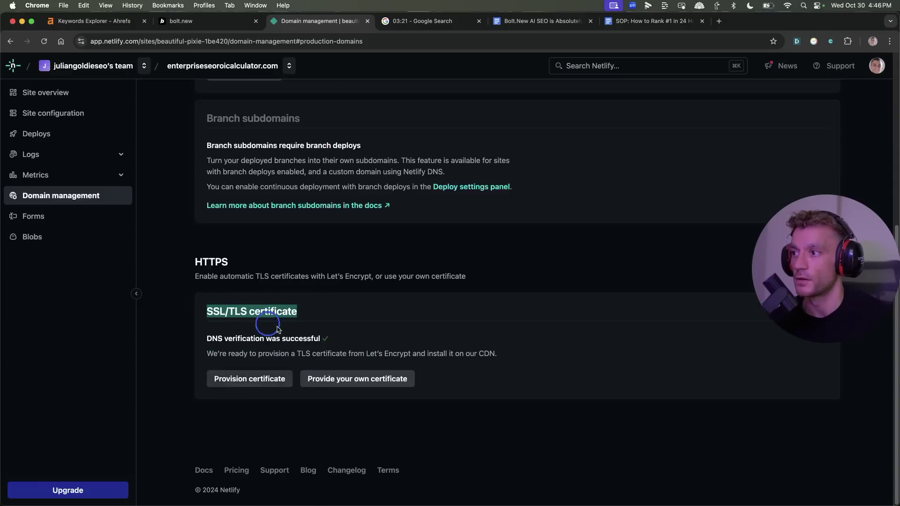
Provision a Let's Encrypt certificate for the custom domain.
left_click_drag(203, 297, 340, 338)
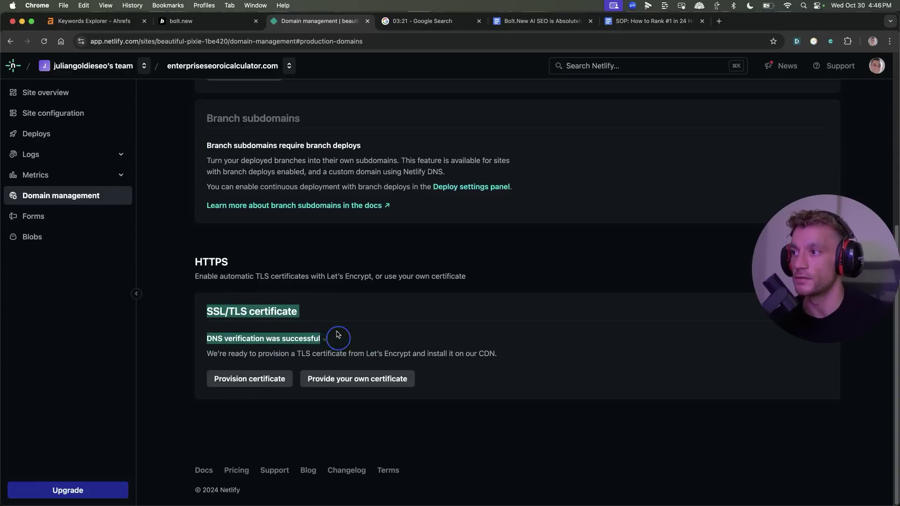
left_click(382, 335)
left_click(265, 384)
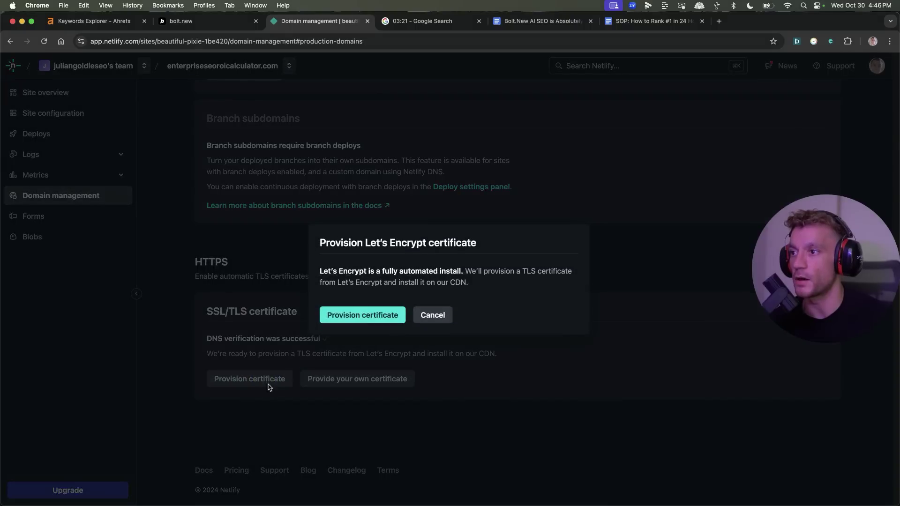
left_click(369, 316)
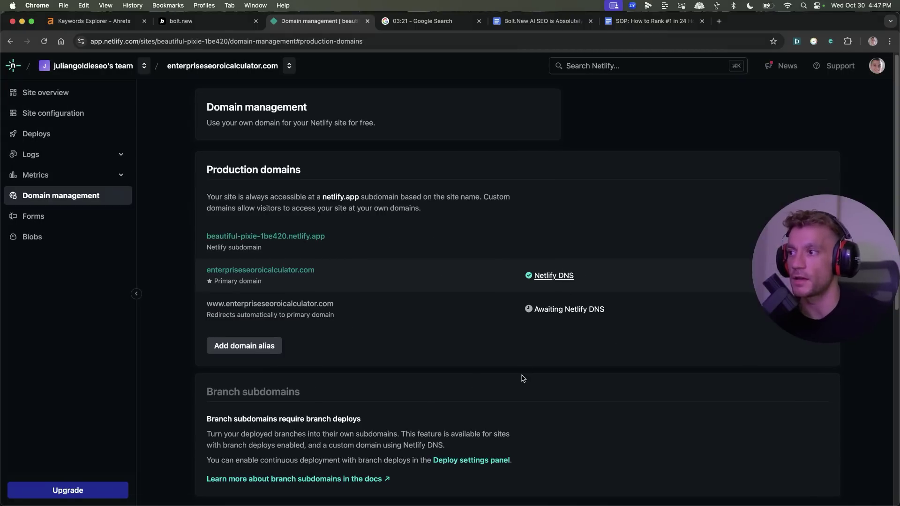
left_click(492, 233)
left_click(35, 175)
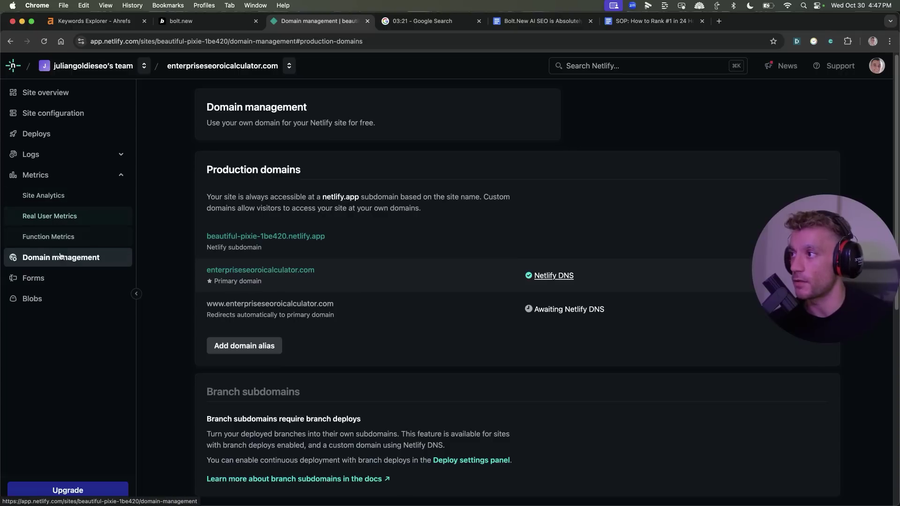
left_click(68, 156)
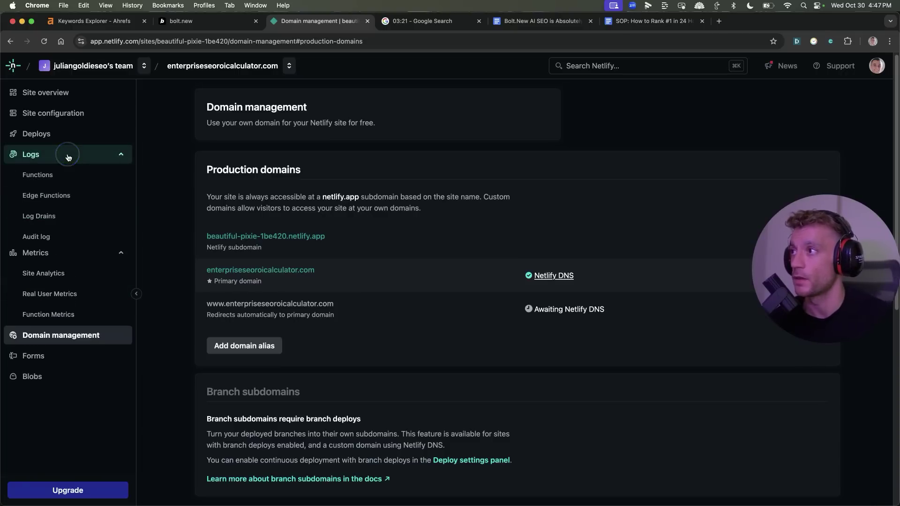
Copy the primary domain's link, open it in an incognito window and continue to the site without a secure connection.
right_click(297, 271)
left_click(345, 334)
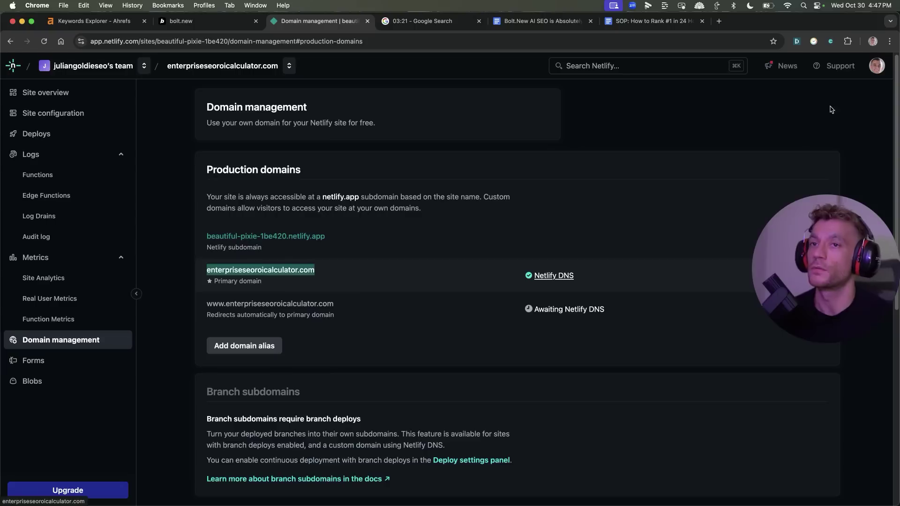
key("super+shift+n")
key("super+v")
key("Return")
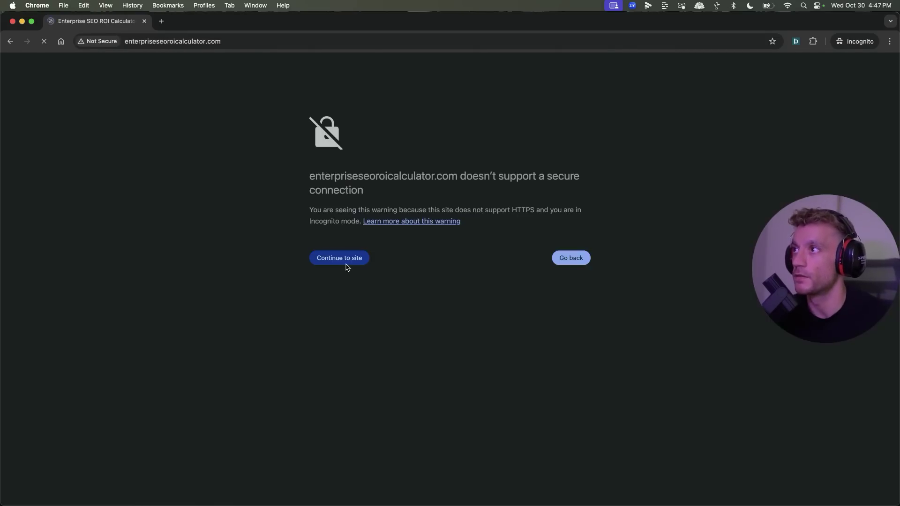
left_click(345, 260)
Review the live calculator page, including the ROI calculator and the how-to-use instructions.
scroll(356, 192, "down", 20)
scroll(366, 192, "up", 20)
scroll(358, 199, "down", 5)
scroll(249, 89, "up", 5)
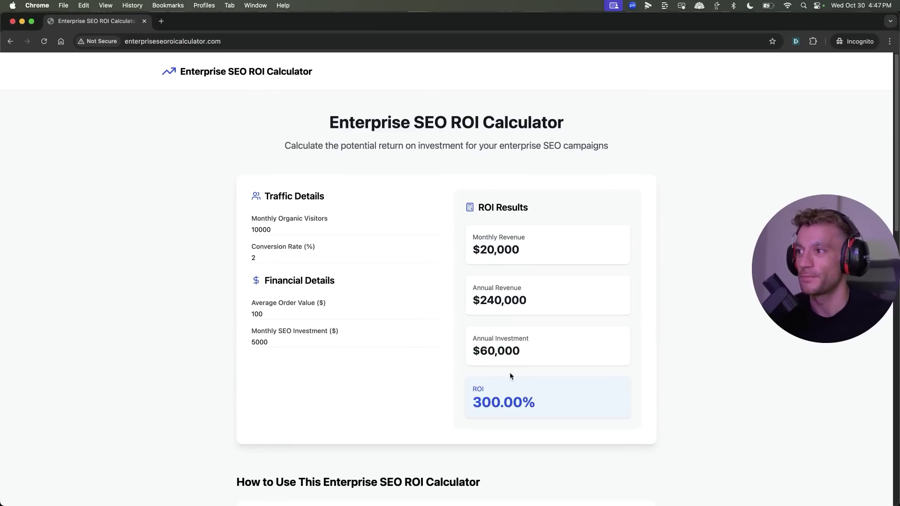
scroll(474, 195, "down", 5)
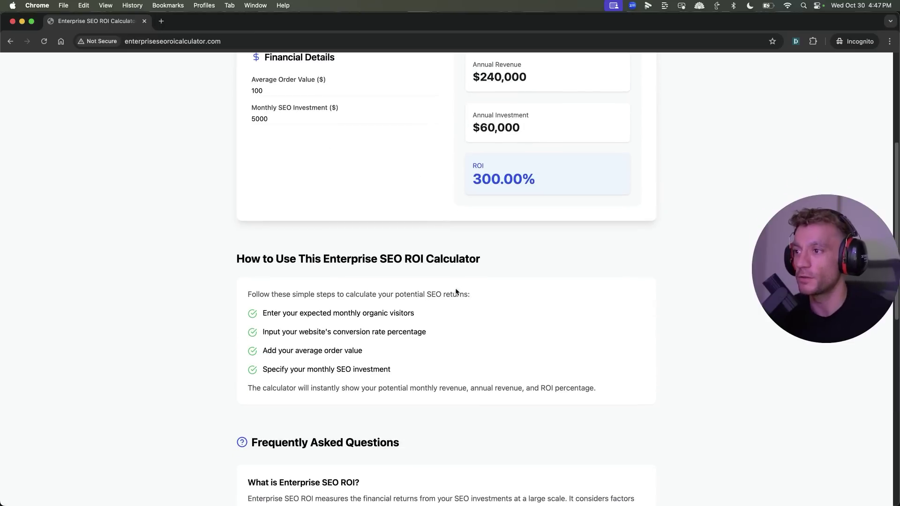
left_click_drag(249, 237, 629, 389)
scroll(629, 392, "down", 1)
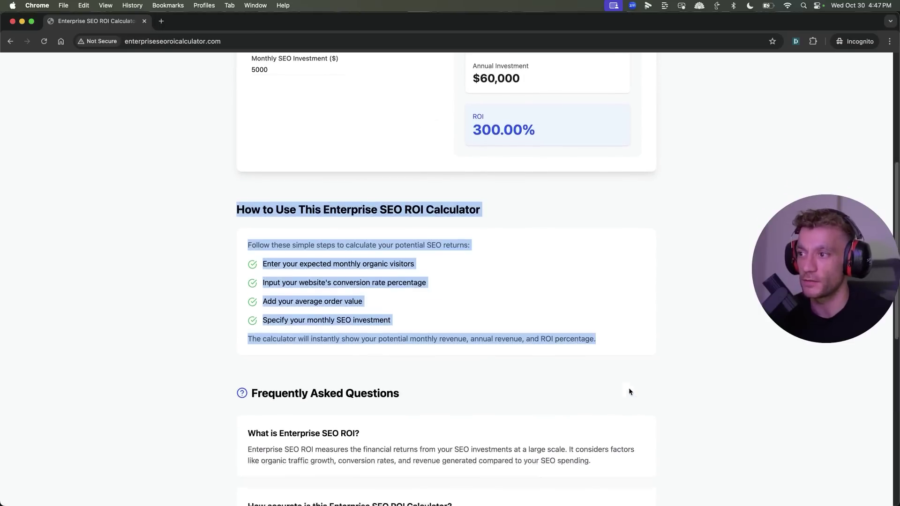
scroll(392, 408, "up", 6)
left_click(257, 120)
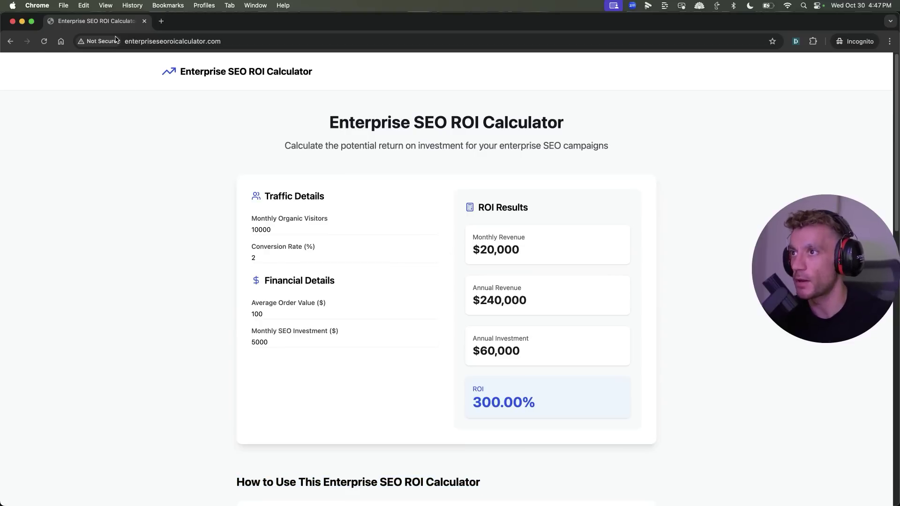
Return to Netlify's domain management page and bookmark it in the Bookmarks Bar as SSL.
key("super+grave")
left_click(636, 131)
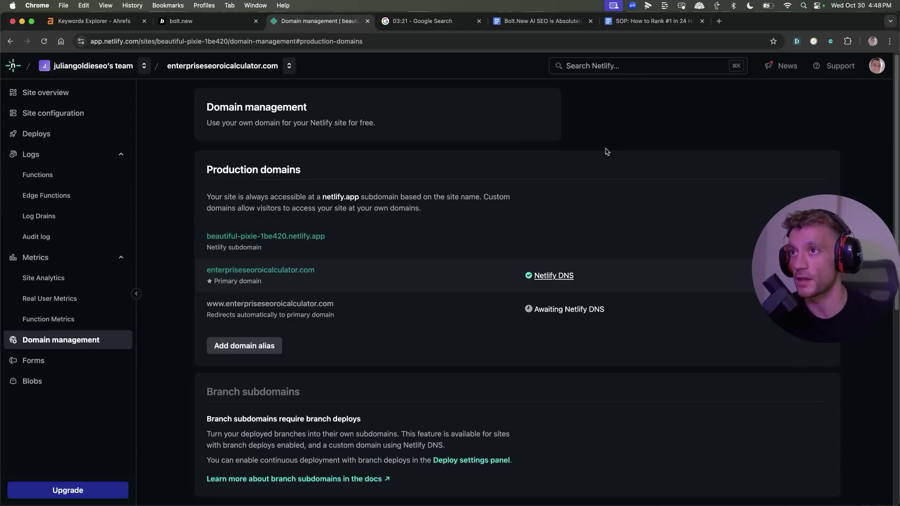
type("S")
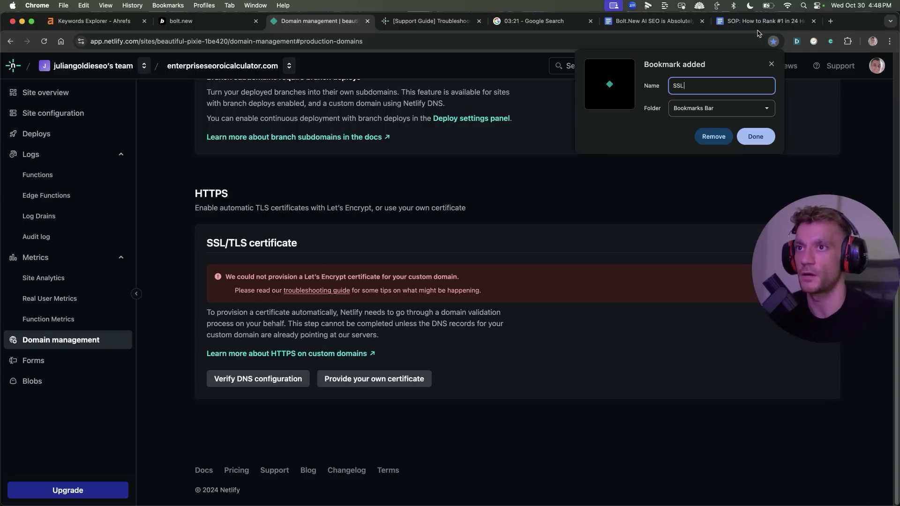
key("Return")
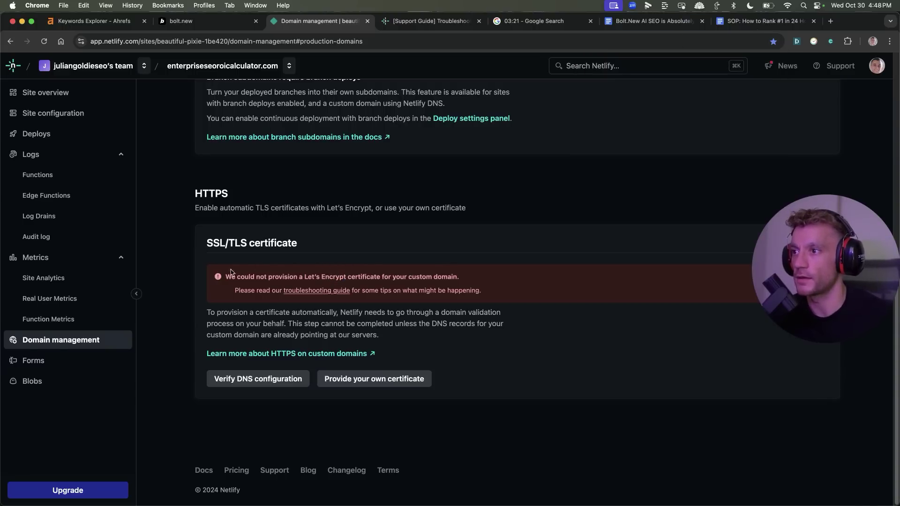
Examine the SSL/TLS certificate status, the www domain's DNS status and Netlify's guide on troubleshooting SSL certificate errors.
left_click_drag(215, 273, 480, 277)
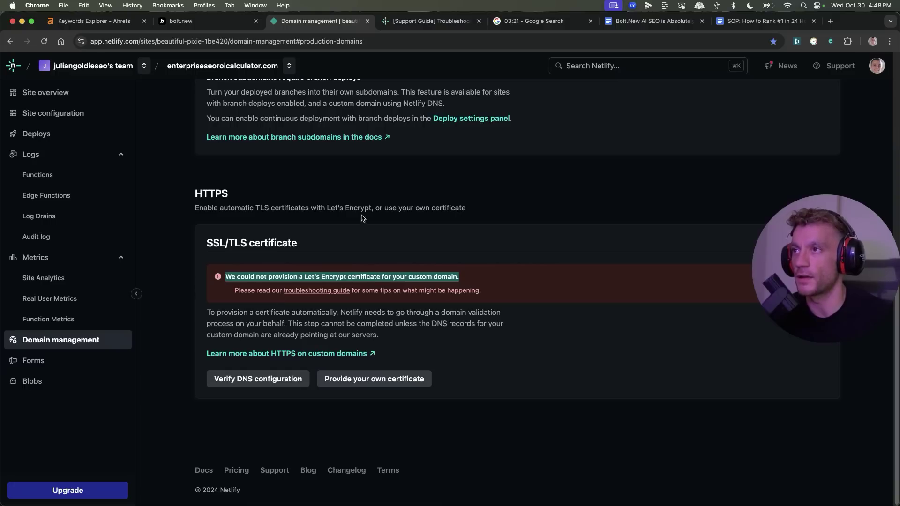
left_click(409, 21)
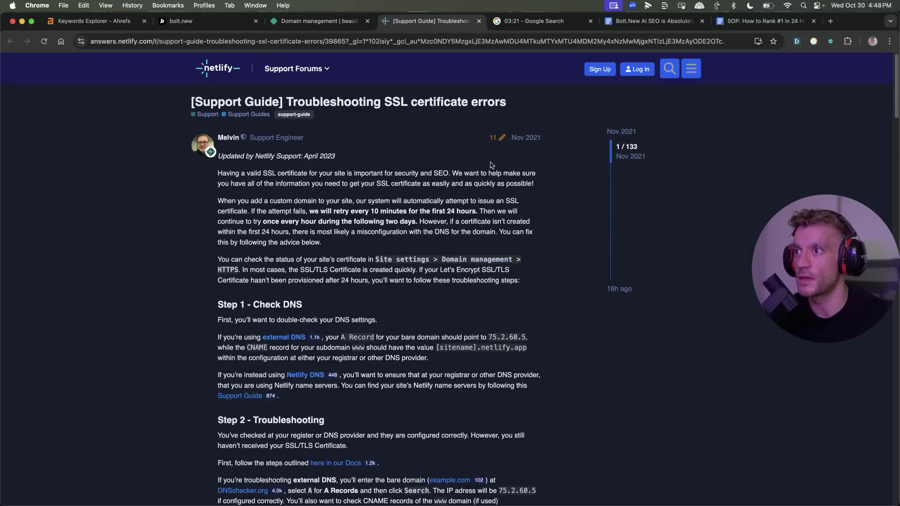
left_click(327, 21)
scroll(681, 281, "up", 5)
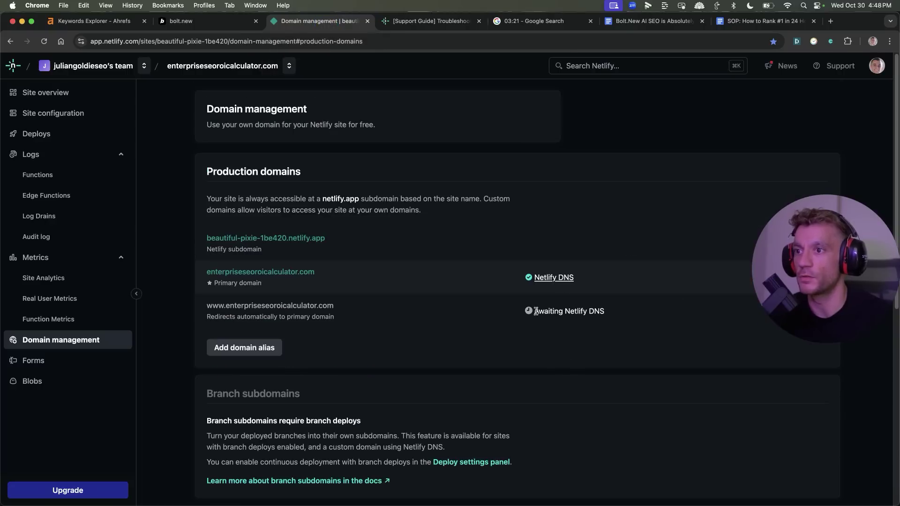
left_click_drag(511, 309, 592, 313)
left_click(604, 355)
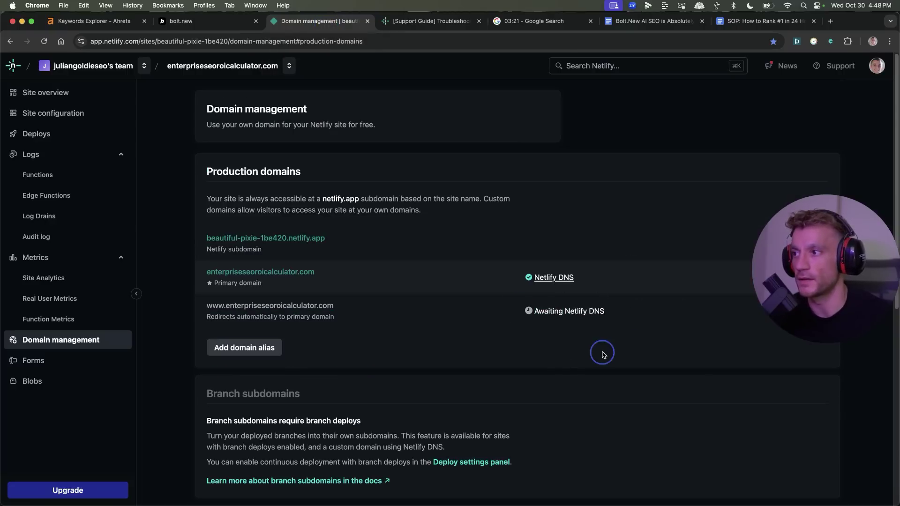
scroll(539, 361, "down", 10)
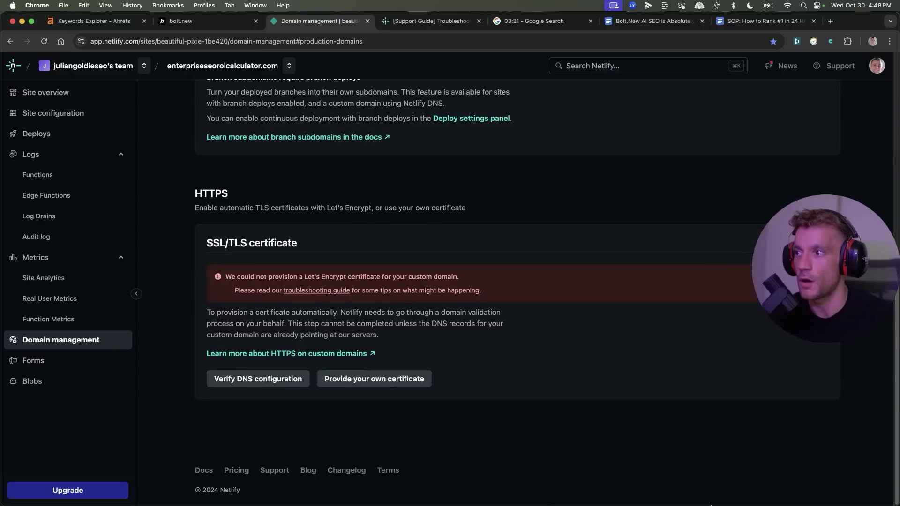
scroll(657, 385, "up", 10)
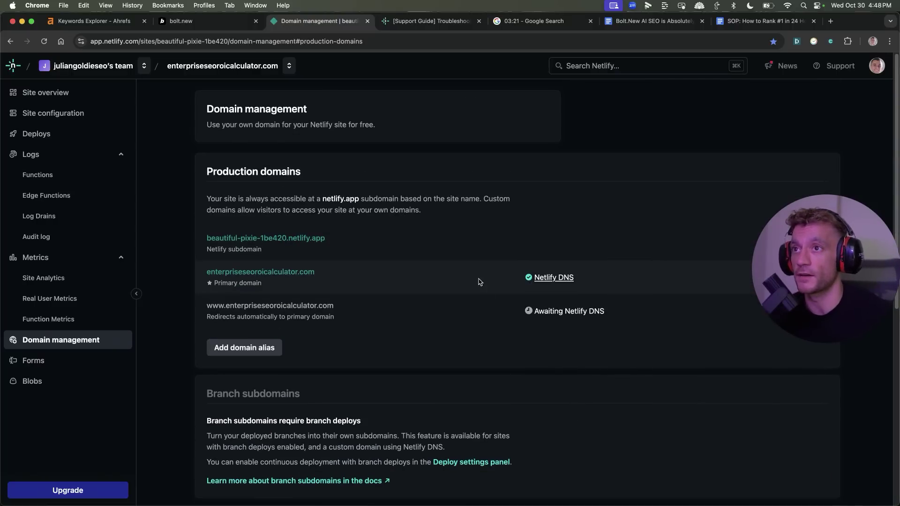
left_click(425, 21)
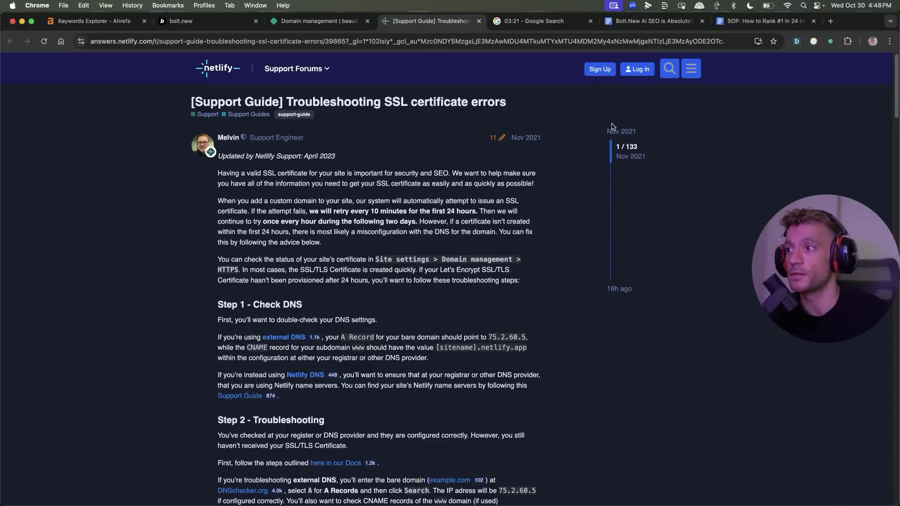
Open enterpriseseoroicalculator.com in a new browser tab and look over the live page from header to footer.
left_click(831, 21)
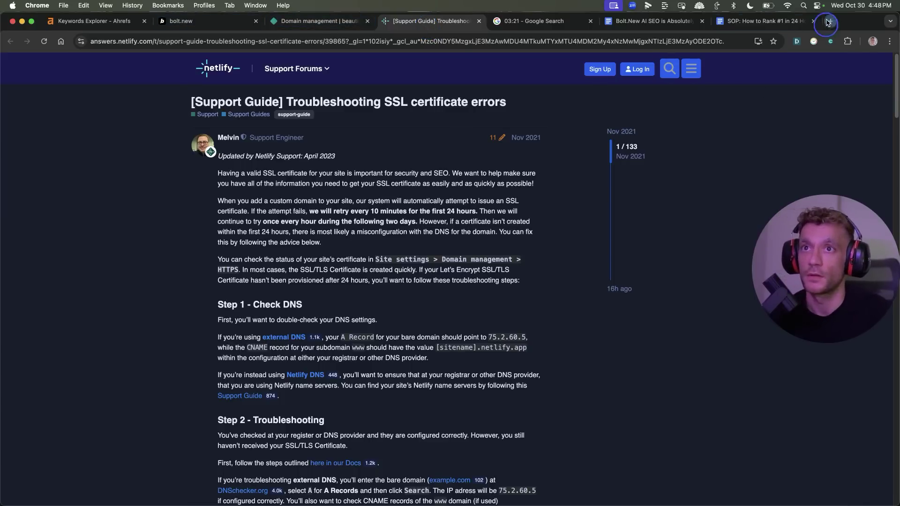
key("super+v")
key("Return")
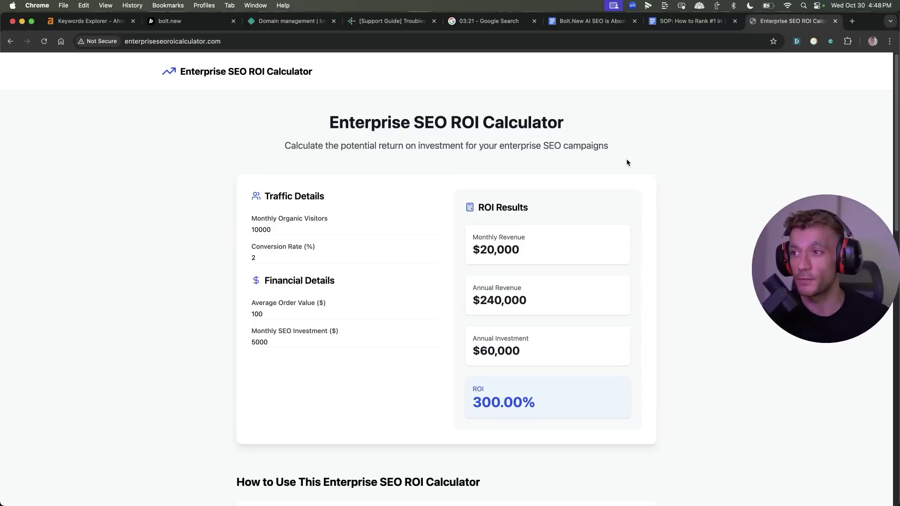
scroll(610, 211, "down", 15)
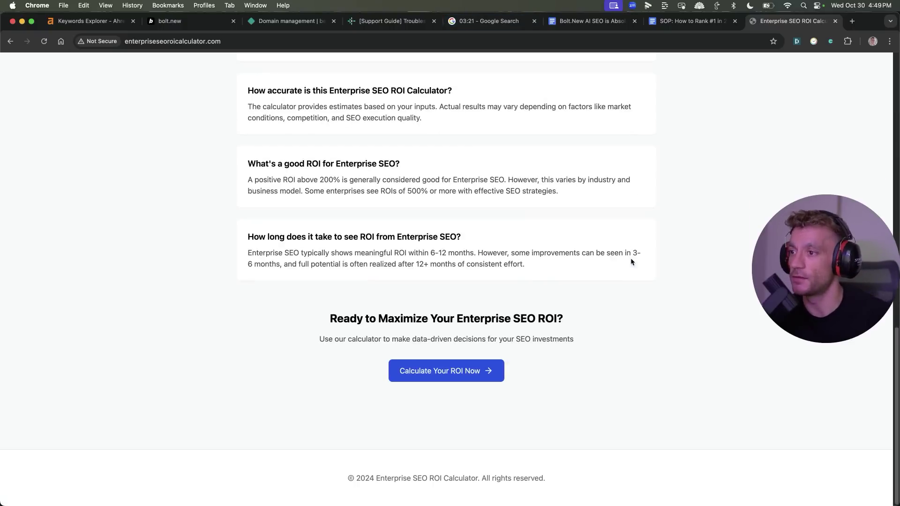
scroll(633, 278, "up", 15)
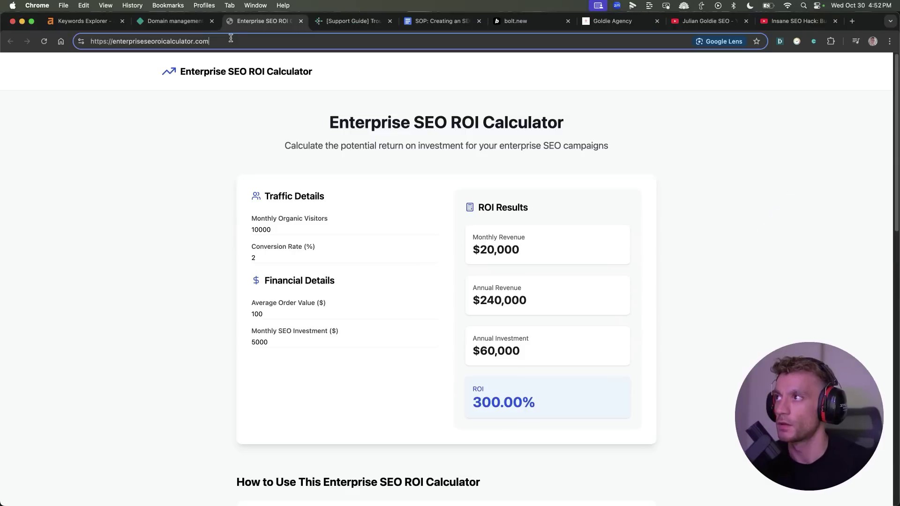
Check the site's https address, look through the page in an incognito window and close that window.
left_click(206, 41)
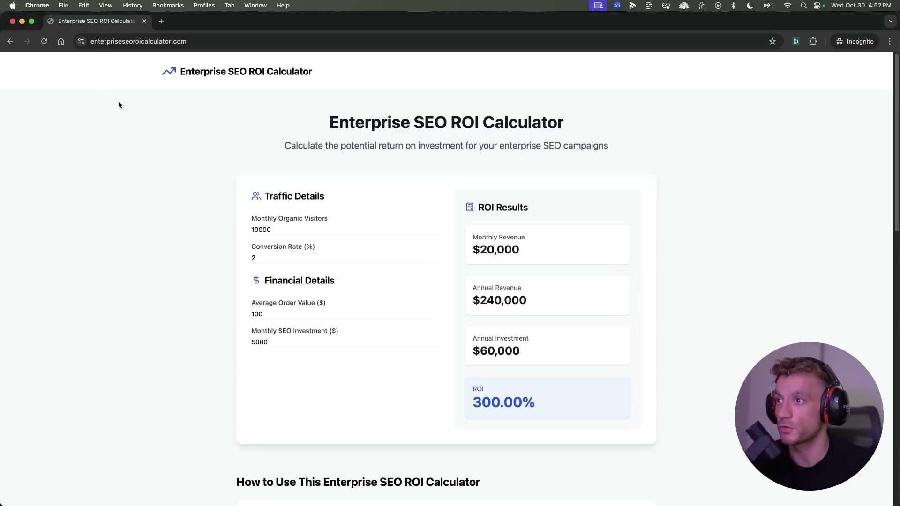
scroll(347, 195, "down", 15)
scroll(330, 202, "up", 15)
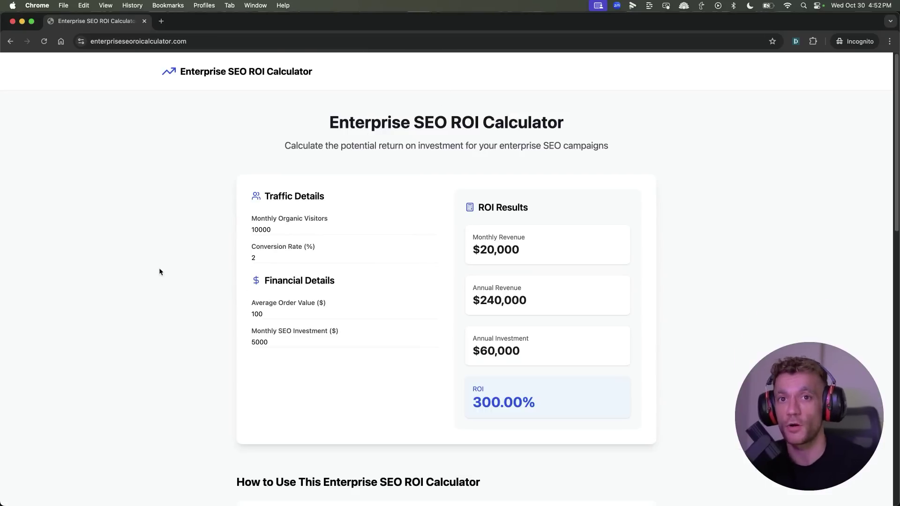
key("super+w")
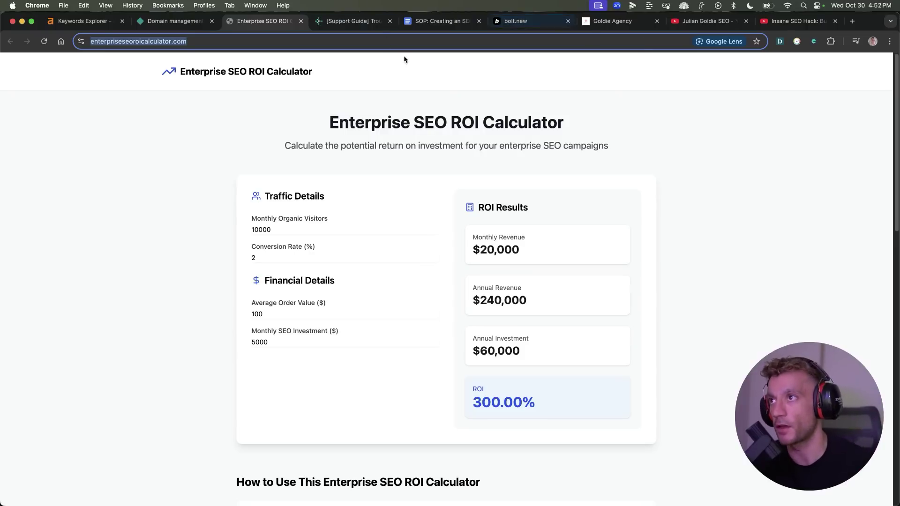
Read through the "SOP: Creating an SEO Tool Website with Bolt" document, from keyword research to indexing and building backlinks.
left_click(427, 20)
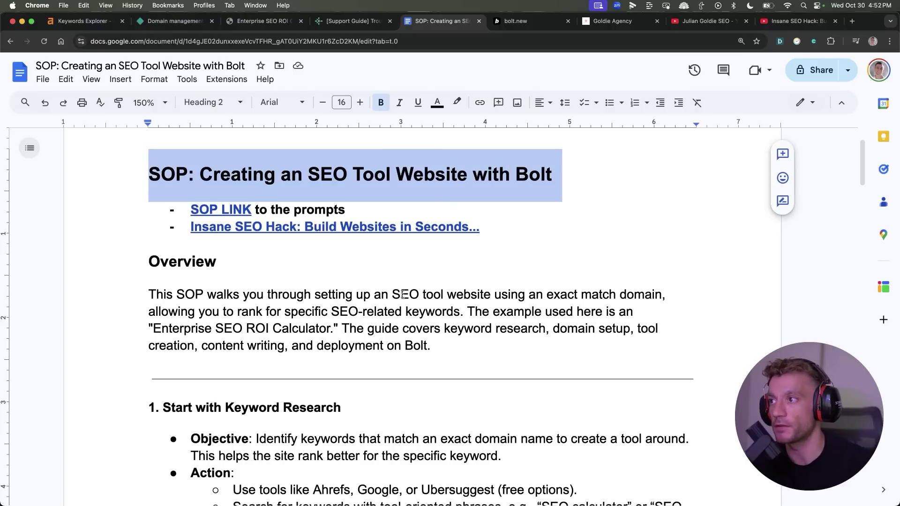
scroll(402, 295, "down", 5)
scroll(249, 207, "down", 1)
left_click_drag(140, 143, 346, 347)
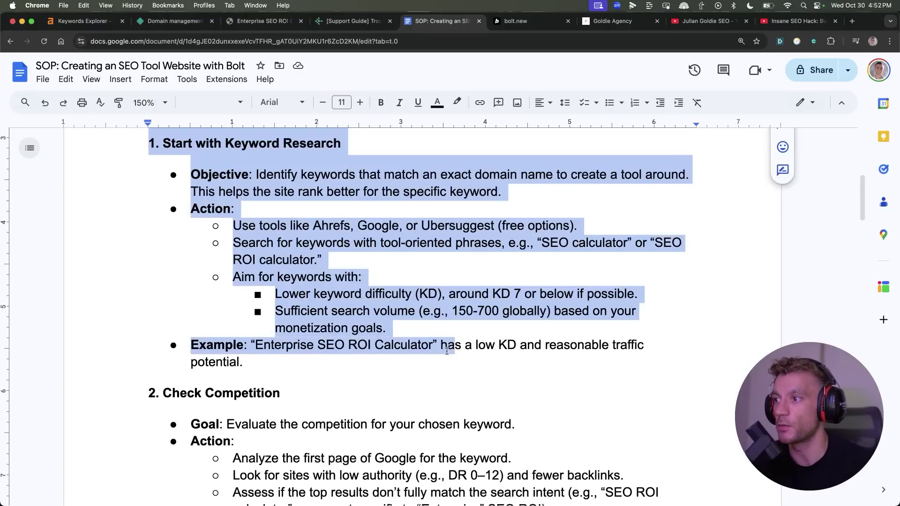
scroll(346, 347, "down", 2)
left_click(160, 286)
scroll(266, 366, "down", 7)
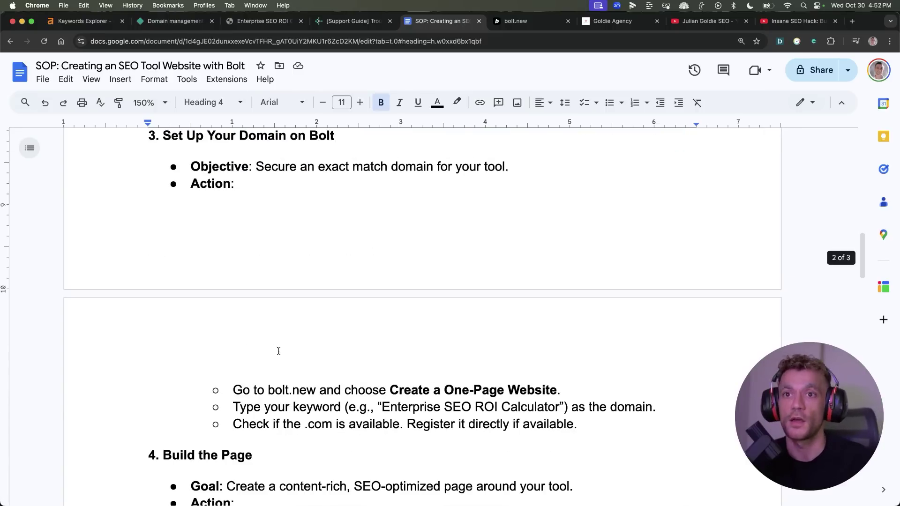
scroll(307, 385, "down", 5)
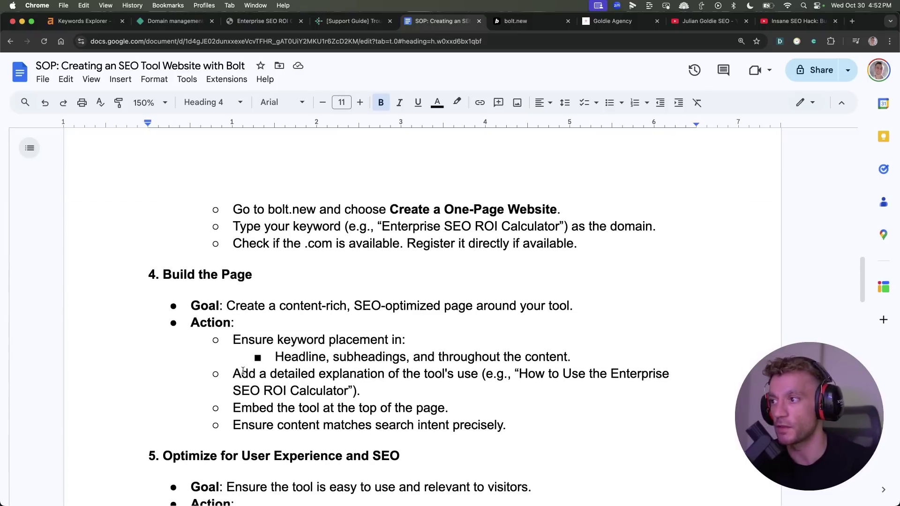
left_click_drag(233, 244, 261, 325)
left_click(312, 354)
scroll(312, 353, "down", 10)
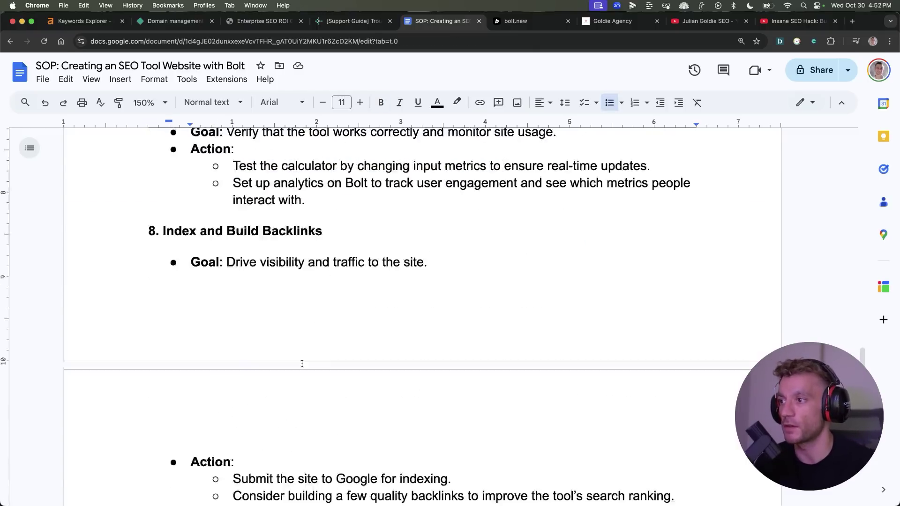
scroll(315, 370, "up", 20)
left_click(349, 227)
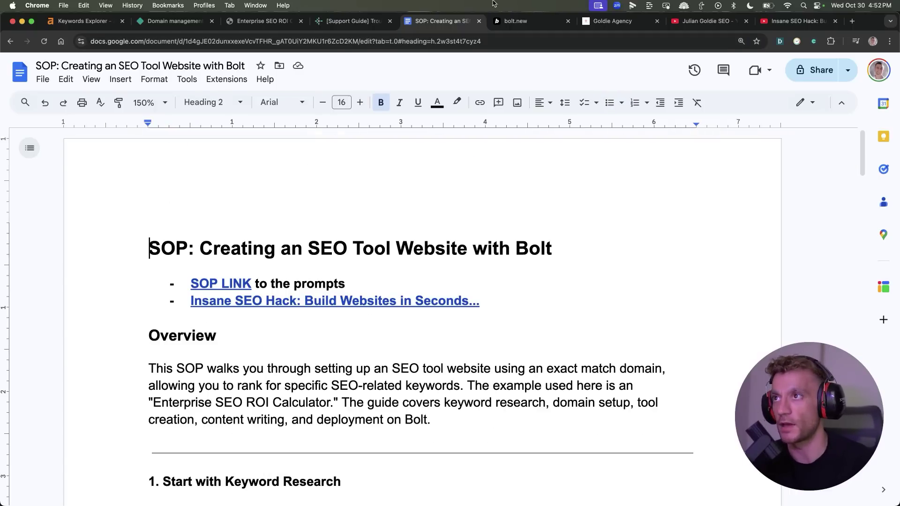
Return to the live calculator page and review its address, FAQ section and closing "Ready to Maximize Your Enterprise SEO ROI?" call to action.
left_click(287, 18)
left_click(289, 43)
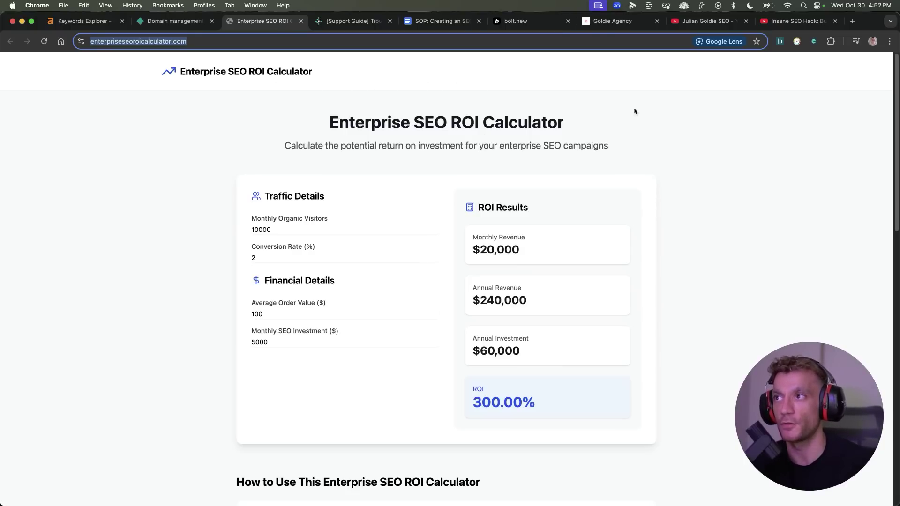
left_click(360, 81)
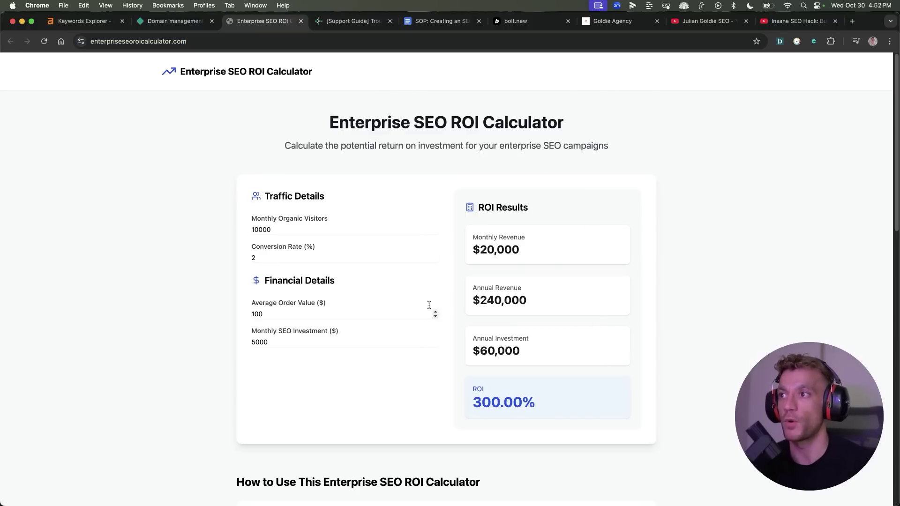
scroll(430, 311, "down", 8)
scroll(404, 261, "up", 8)
scroll(531, 449, "down", 15)
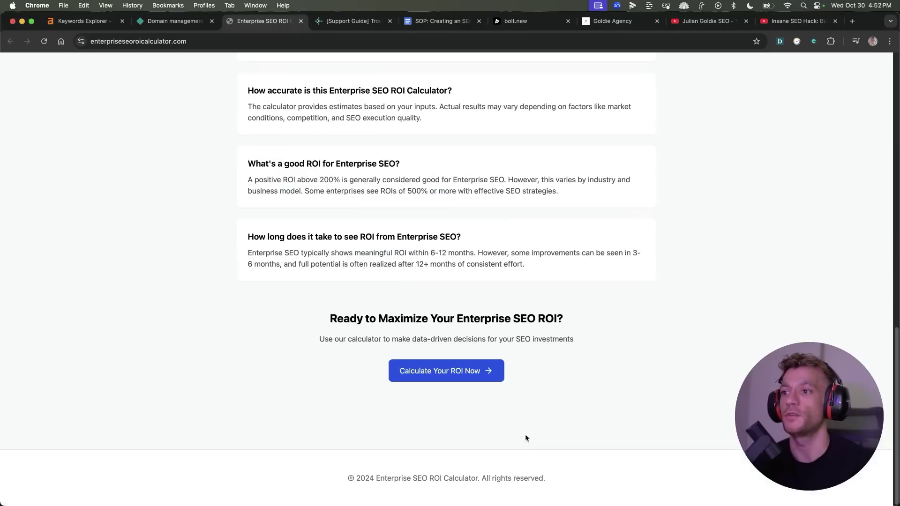
left_click_drag(319, 288, 568, 412)
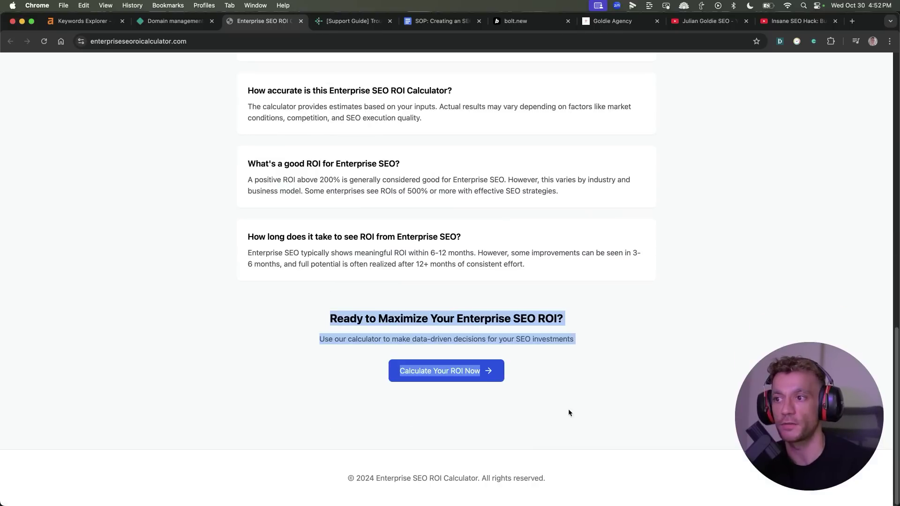
scroll(551, 382, "up", 15)
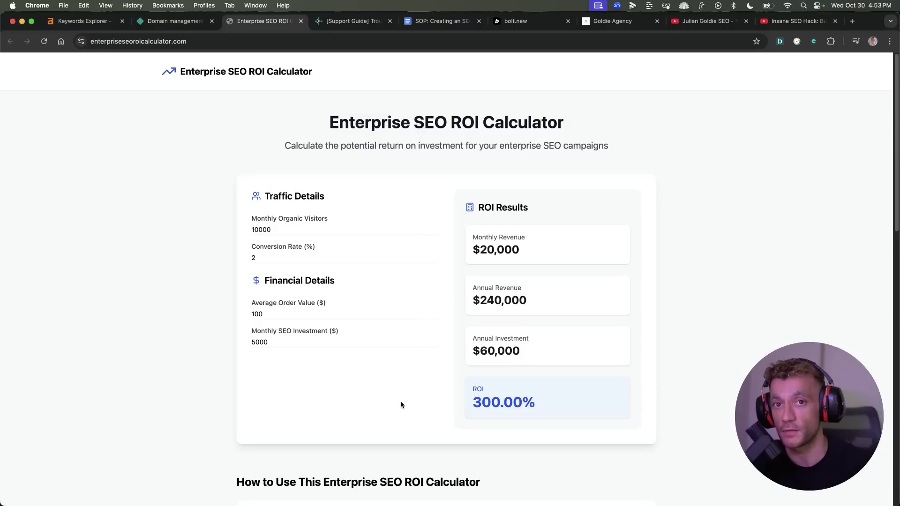
scroll(375, 321, "down", 15)
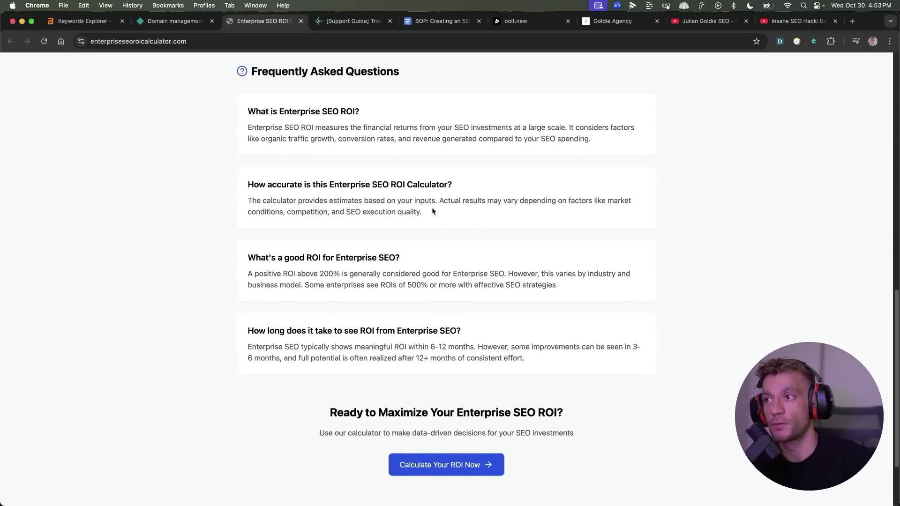
scroll(432, 207, "up", 15)
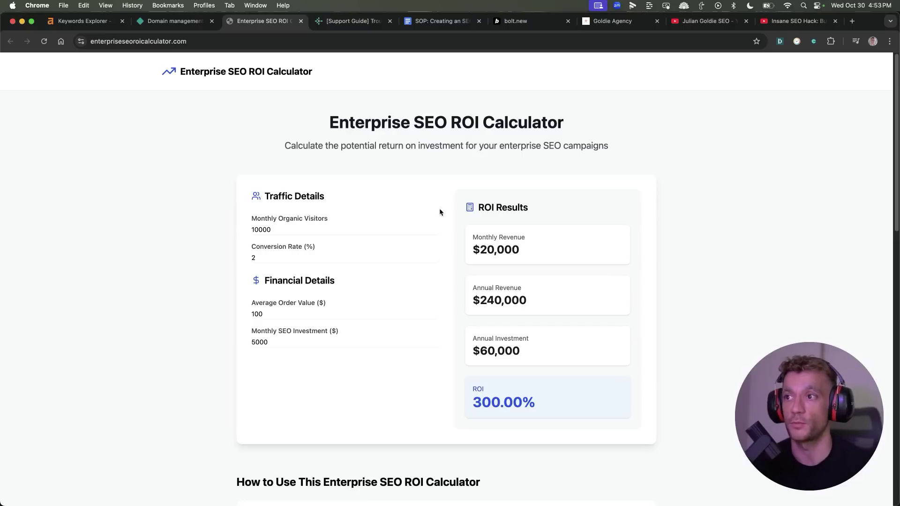
Examine where the keyword appears in the live page's main heading, how-to-use section and FAQ questions.
scroll(467, 189, "down", 5)
scroll(392, 147, "up", 5)
left_click_drag(336, 106, 636, 155)
left_click(563, 120)
left_click_drag(331, 120, 658, 141)
left_click(663, 147)
scroll(612, 141, "down", 7)
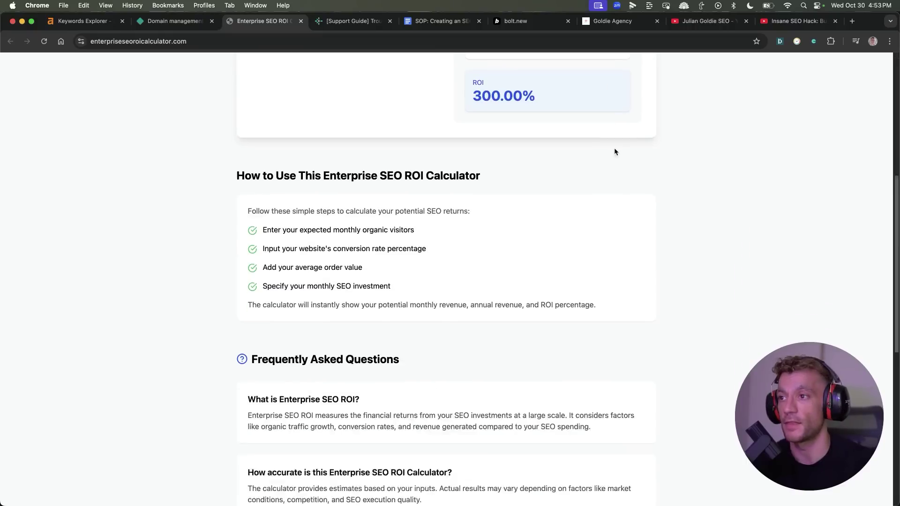
scroll(616, 152, "down", 1)
scroll(505, 252, "down", 3)
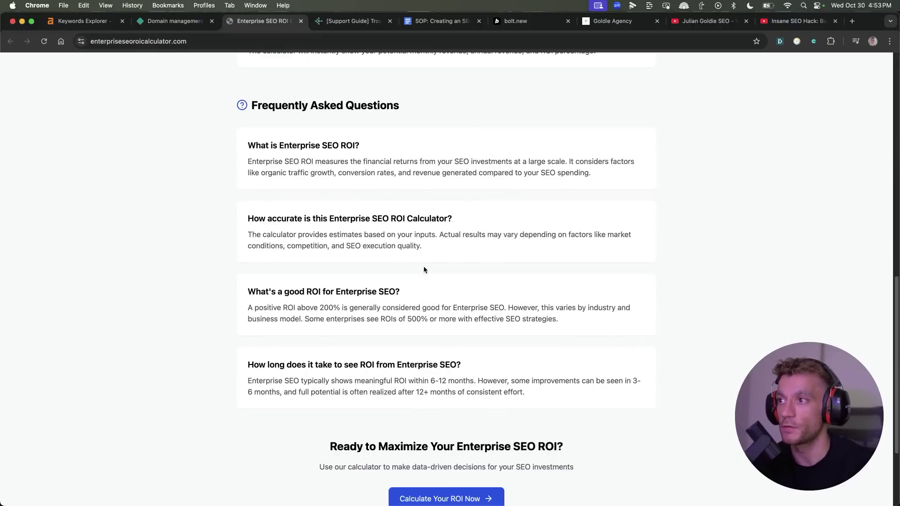
scroll(423, 265, "up", 12)
scroll(458, 227, "down", 15)
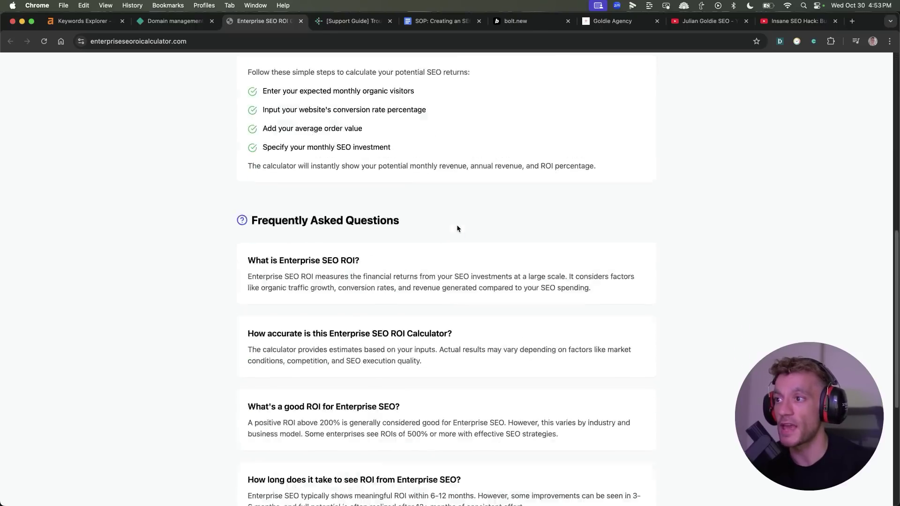
scroll(460, 242, "up", 15)
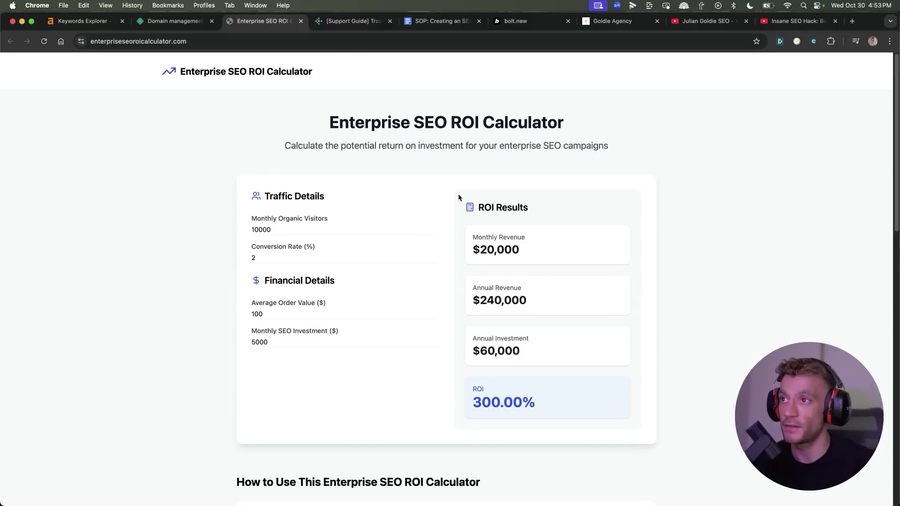
Inspect the subheading below the main title, the rest of the page and the "Enterprise SEO ROI Calculator" headline.
left_click_drag(284, 146, 613, 140)
scroll(612, 159, "down", 15)
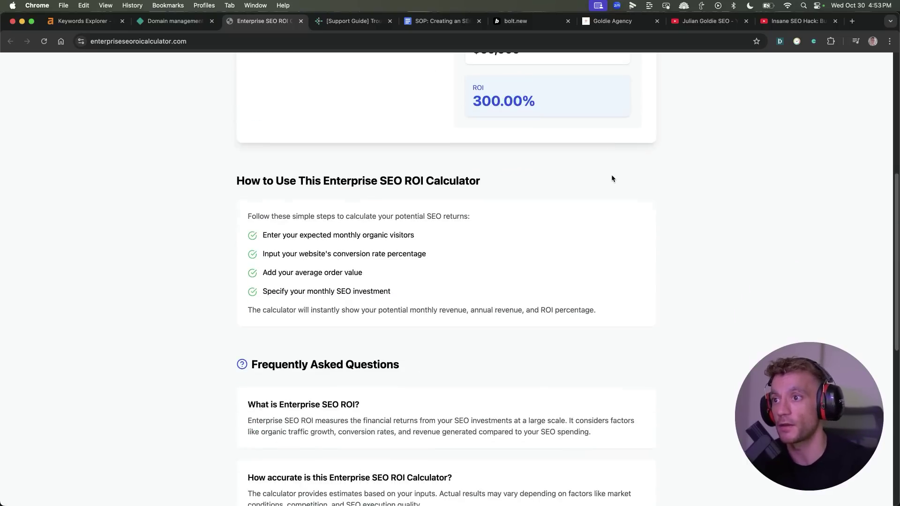
scroll(612, 176, "up", 15)
scroll(611, 177, "down", 15)
scroll(612, 176, "up", 15)
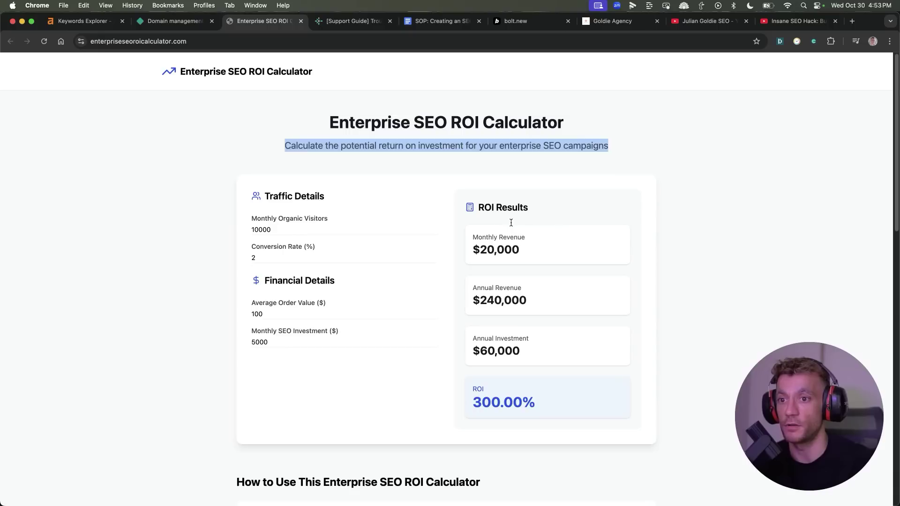
left_click(462, 98)
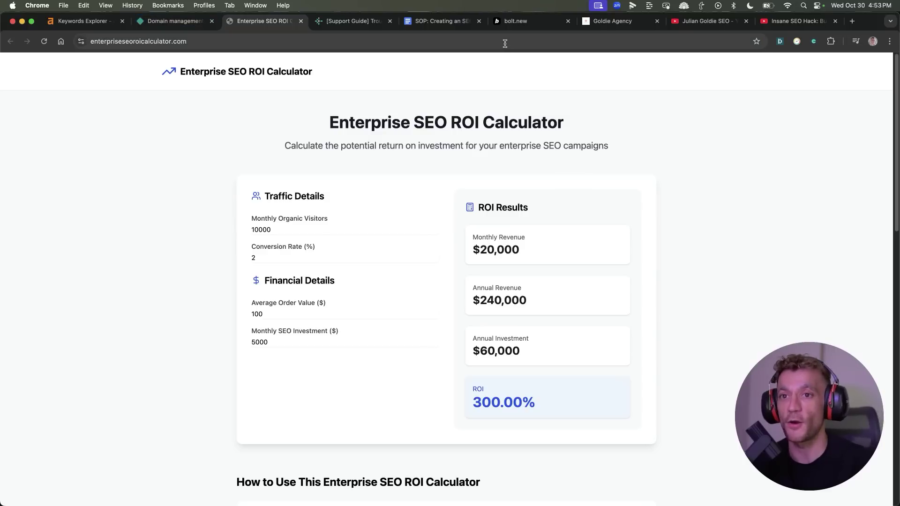
left_click_drag(348, 114, 606, 107)
left_click_drag(462, 123, 461, 146)
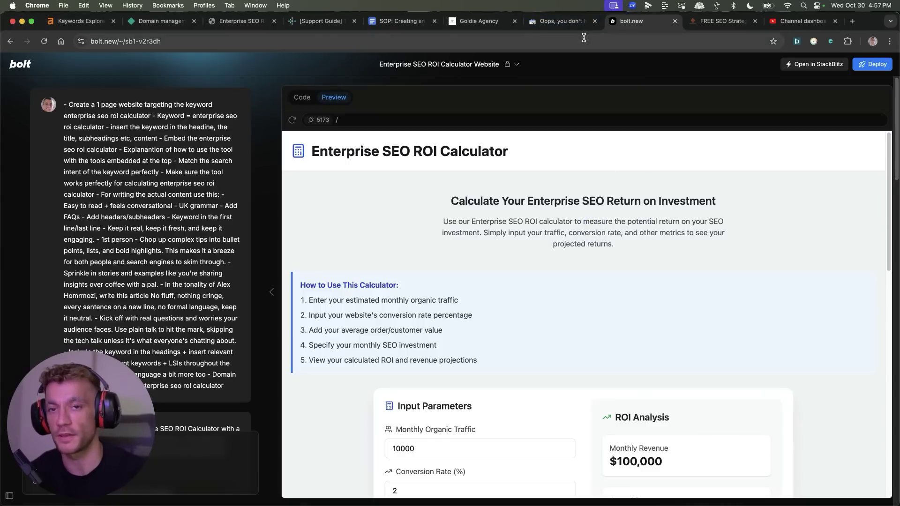
Switch to Google Search Console and start adding a new property.
left_click(556, 23)
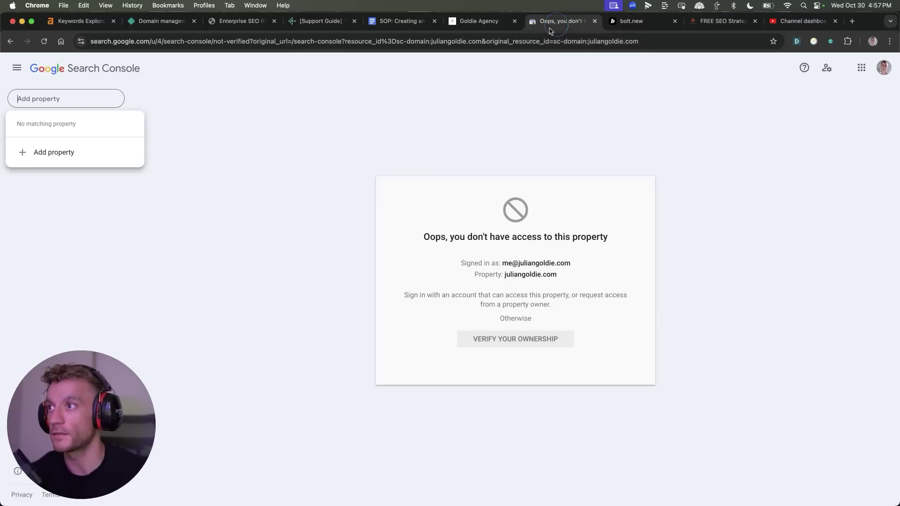
left_click(221, 265)
left_click(62, 98)
left_click(65, 152)
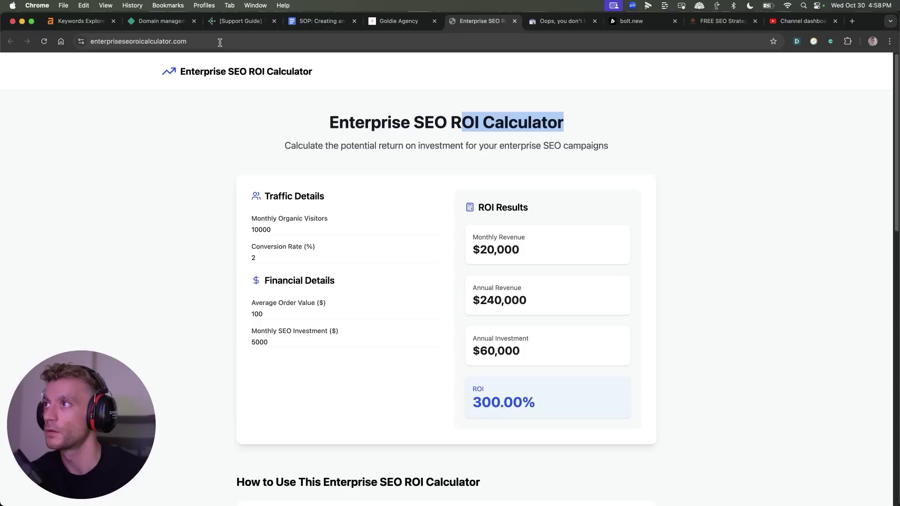
Copy the live calculator site's address and paste it into Search Console as the new Domain property.
key("super+l")
key("super+c")
left_click(559, 21)
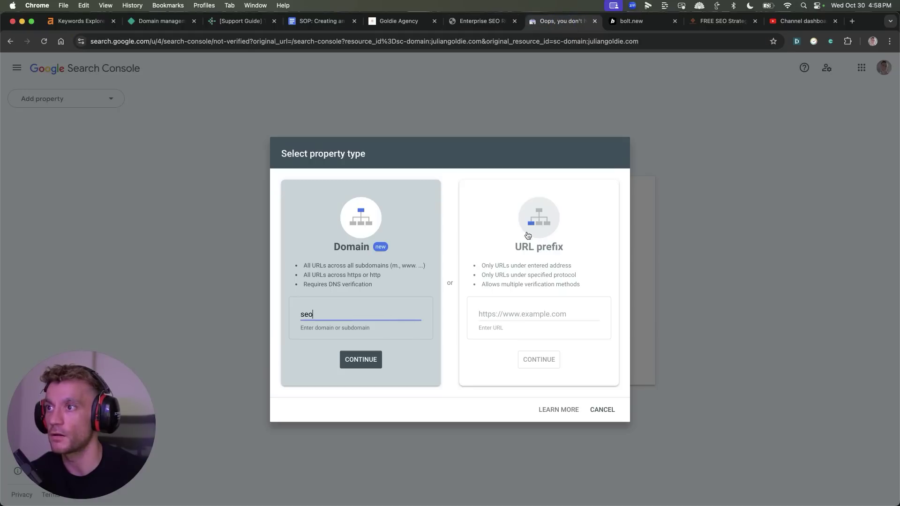
key("super+a")
key("super+v")
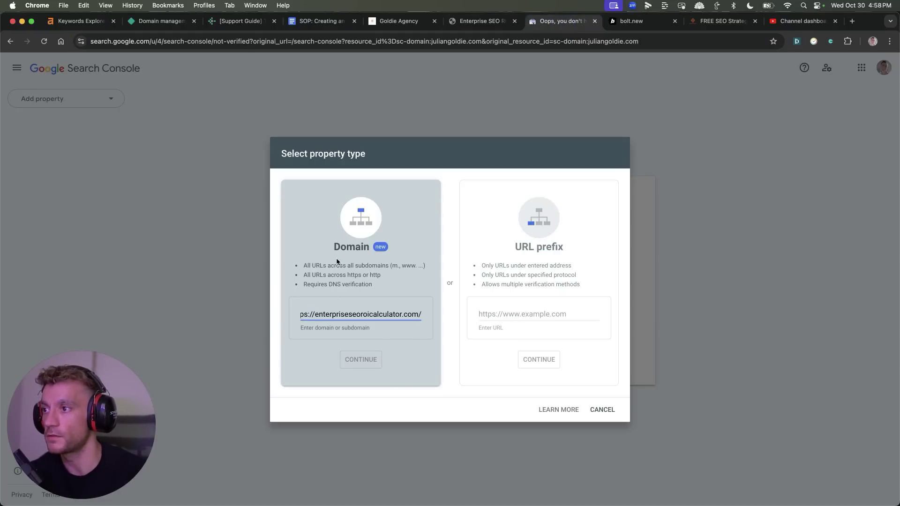
Trim the protocol and trailing slash so the domain reads enterpriseseoroicalculator.com, and continue to the DNS ownership verification.
key("super+Left")
key("shift+Right")
key("shift+Right")
key("shift+Right")
key("shift+Right")
key("shift+Right")
key("shift+Right")
key("shift+Right")
key("shift+Right")
key("BackSpace")
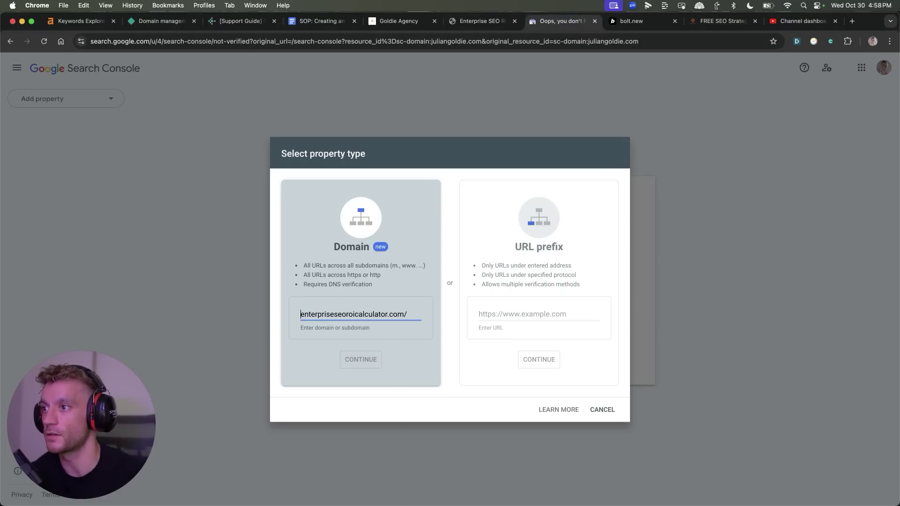
left_click(412, 314)
key("BackSpace")
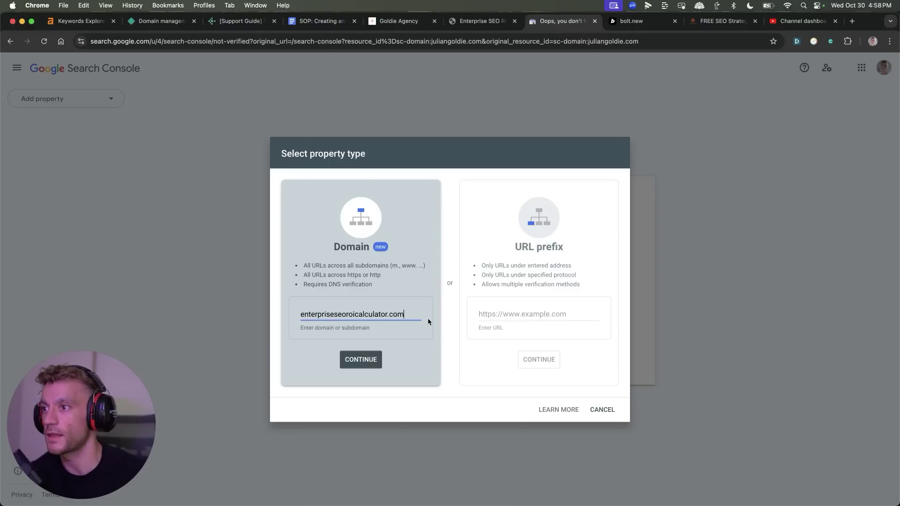
left_click(360, 368)
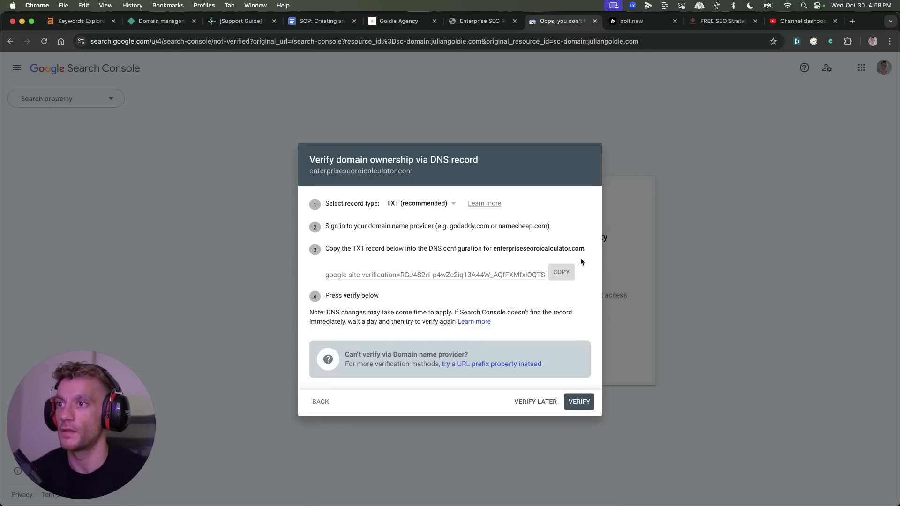
Copy the TXT verification record from Search Console and open the DNS settings of enterpriseseoroicalculator.com in Netlify.
triple_click(428, 253)
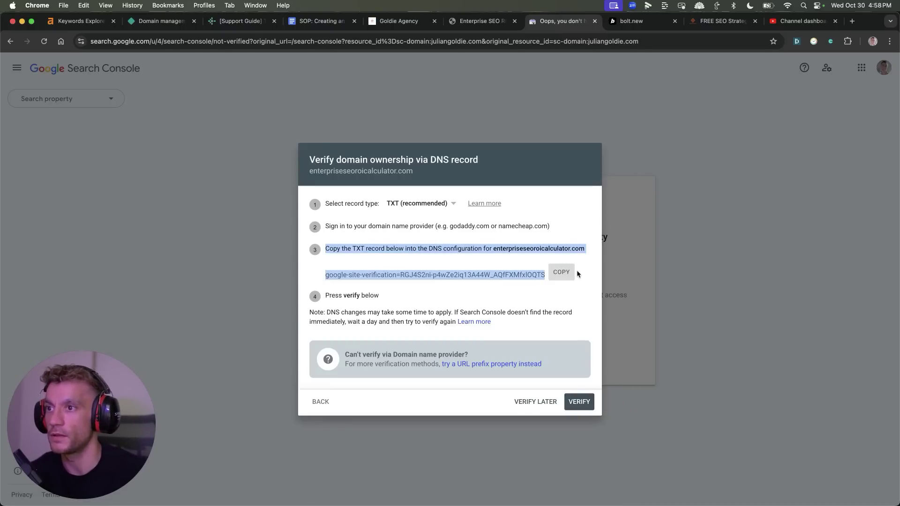
left_click(562, 273)
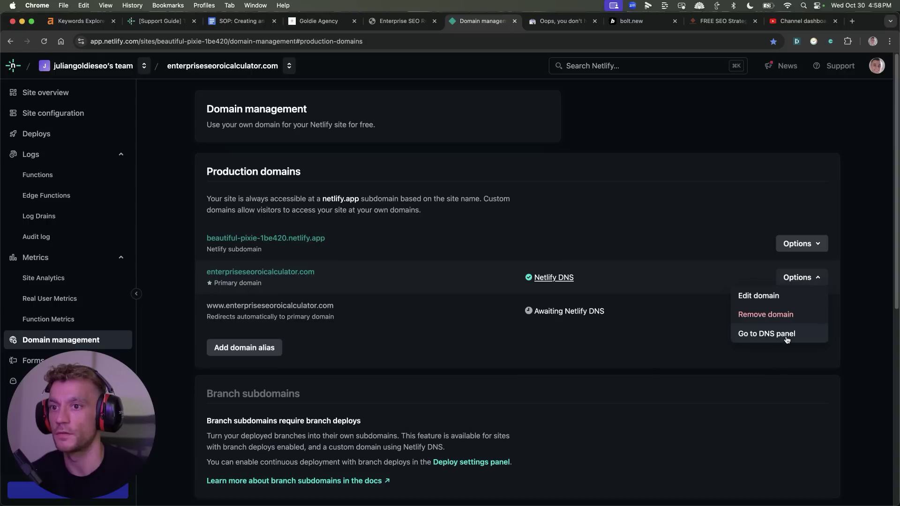
left_click(779, 334)
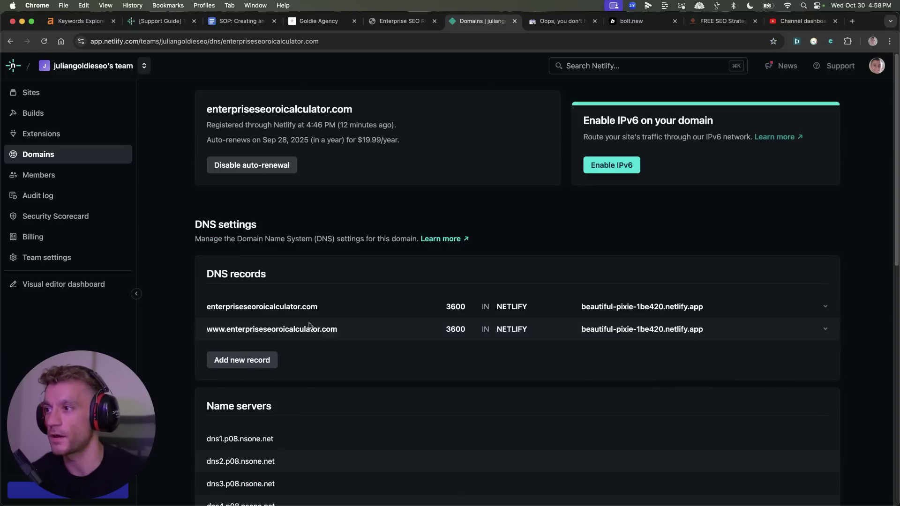
Add a TXT DNS record named @ with the copied Google site verification code as its value, and save it.
left_click(242, 360)
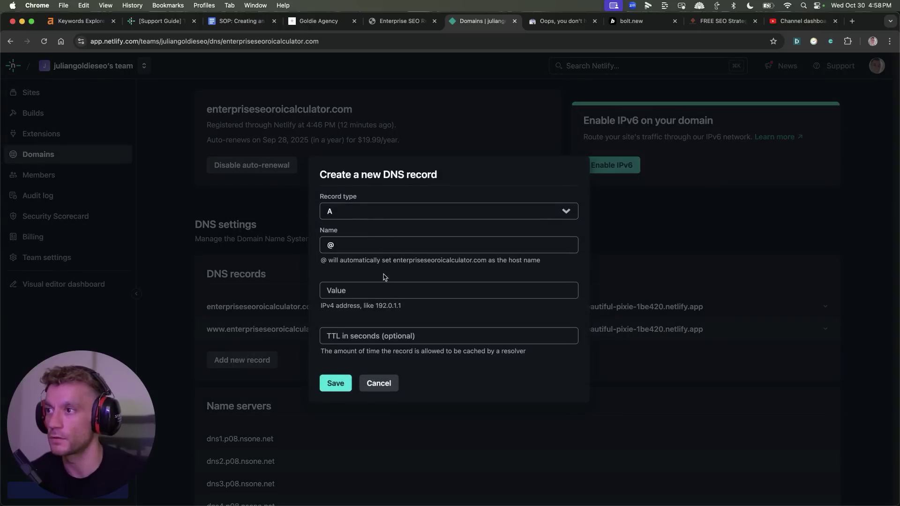
left_click(365, 212)
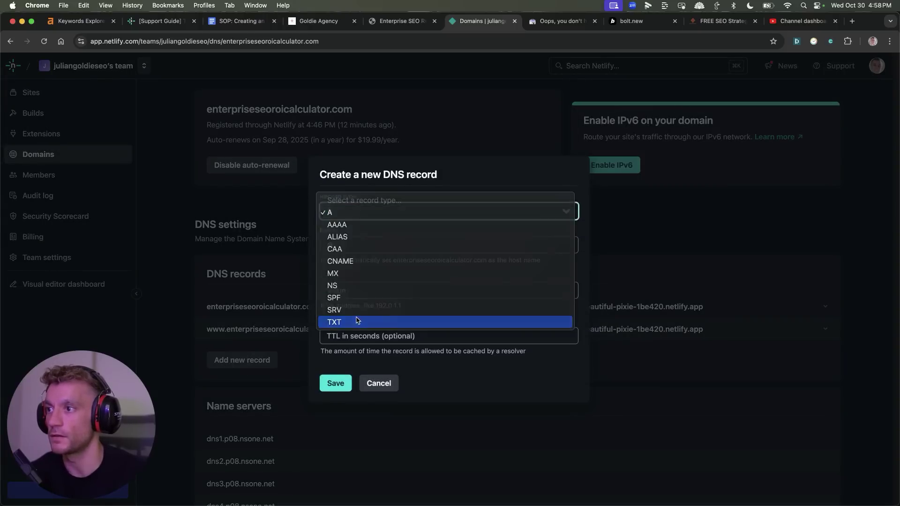
left_click(358, 321)
left_click(368, 286)
key("super+v")
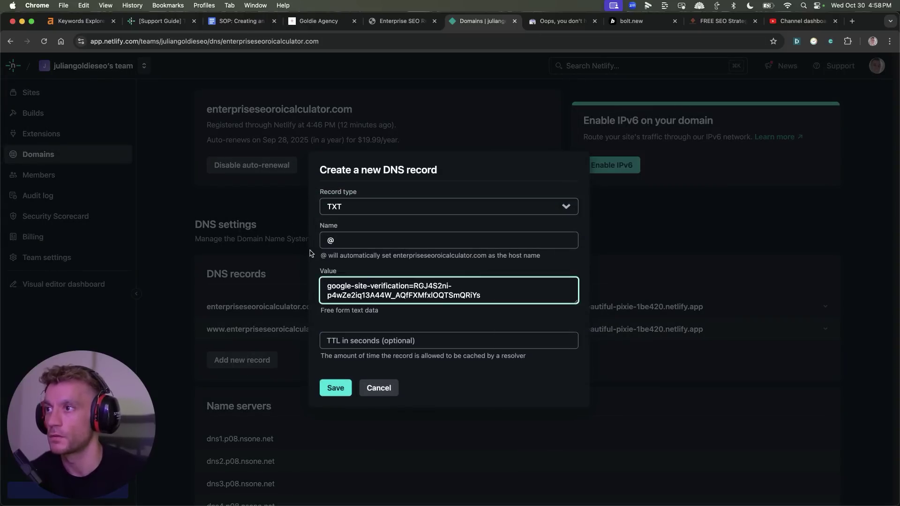
left_click(326, 229)
left_click(375, 231)
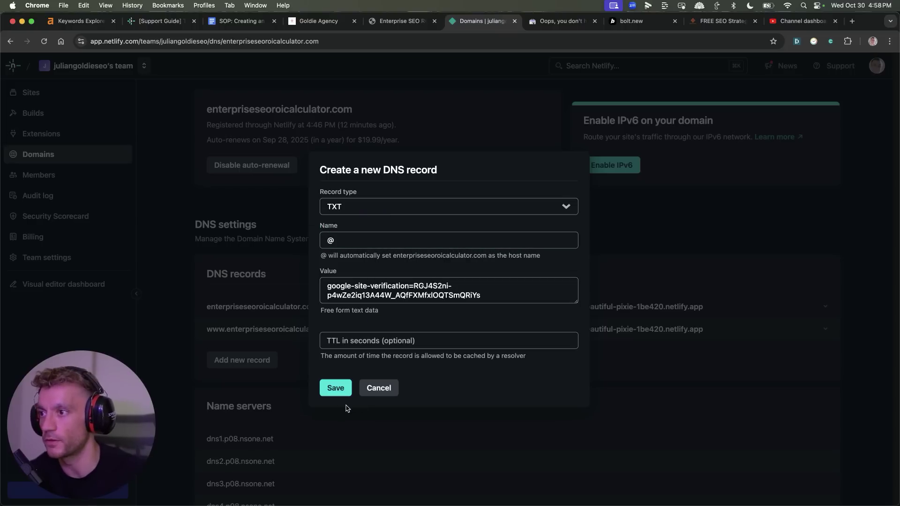
left_click(335, 388)
Return to Search Console, verify the domain ownership and go to the new property's overview.
key("ctrl+Tab")
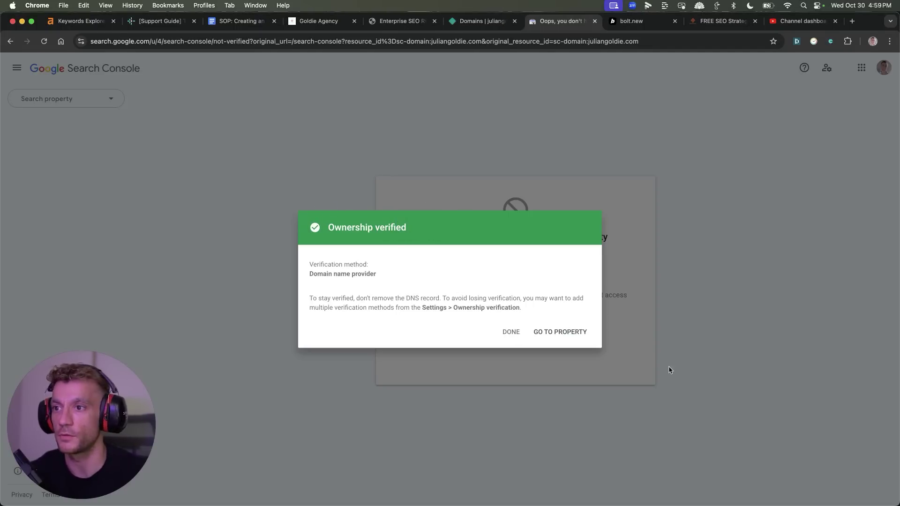
left_click(573, 336)
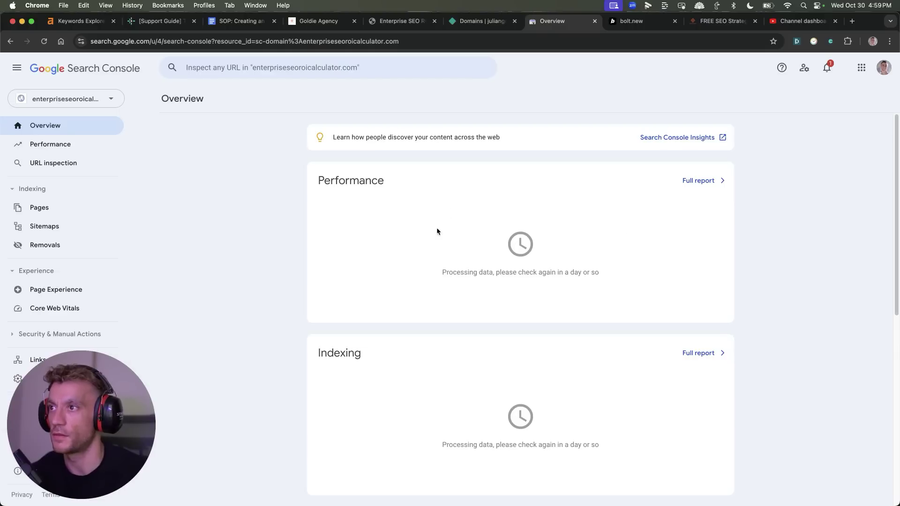
left_click_drag(110, 438, 843, 186)
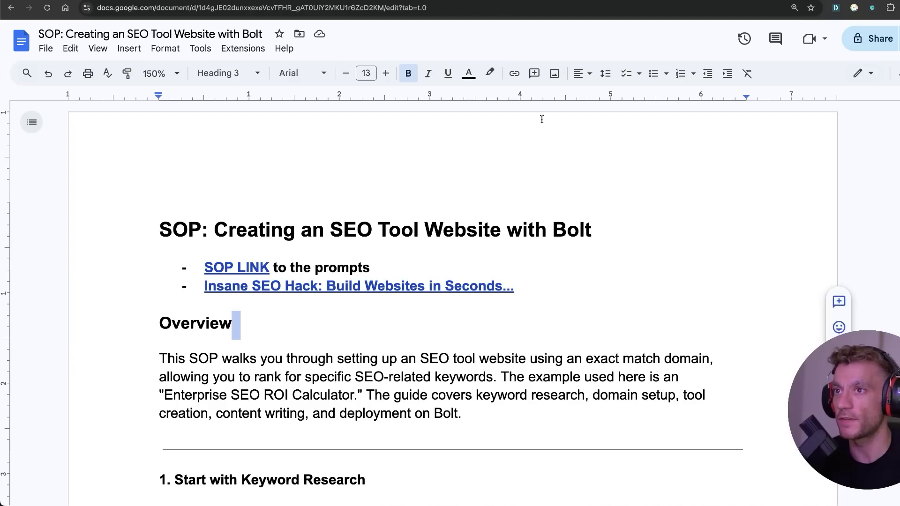
Switch to the SOP document, open its SOP LINK to the prompts and look over the linked Bolt.New document.
left_click(322, 266)
left_click(204, 266)
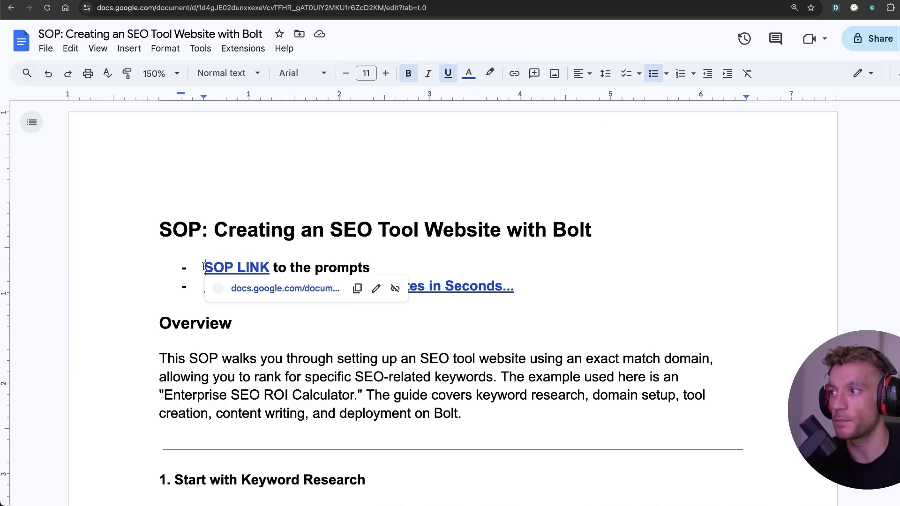
left_click(285, 288)
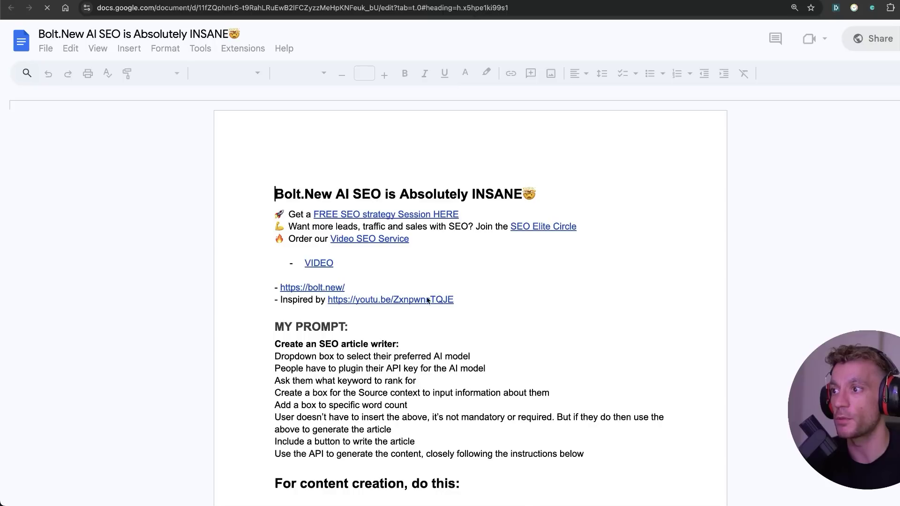
key("super+Up")
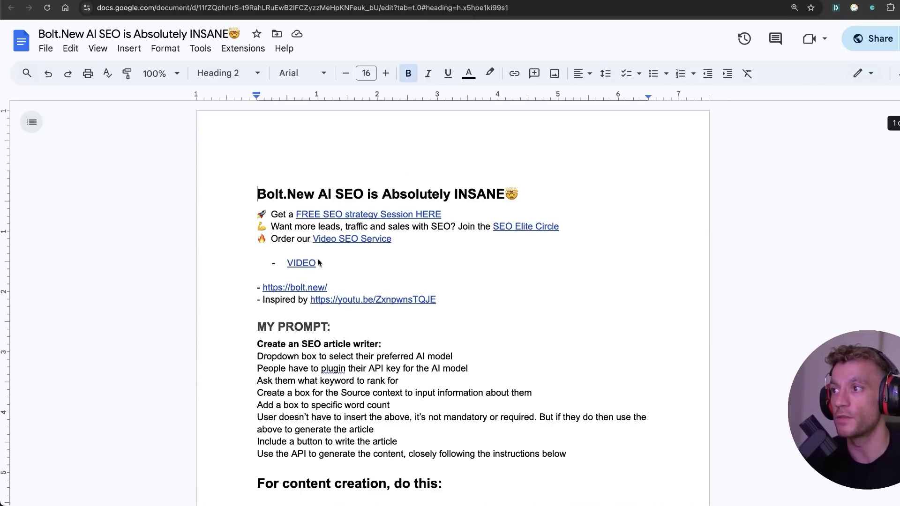
Share the SOP document so anyone with the link can view it, and copy its link.
left_click(327, 286)
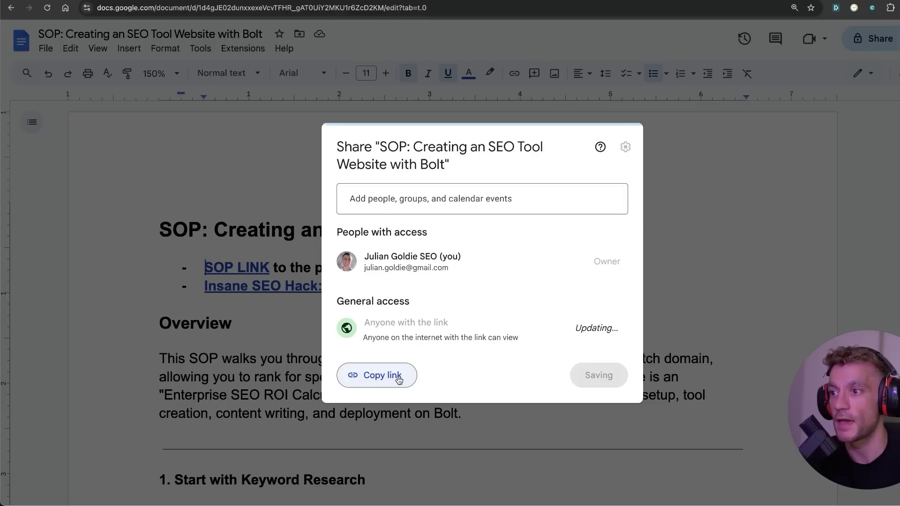
left_click(399, 377)
left_click(599, 375)
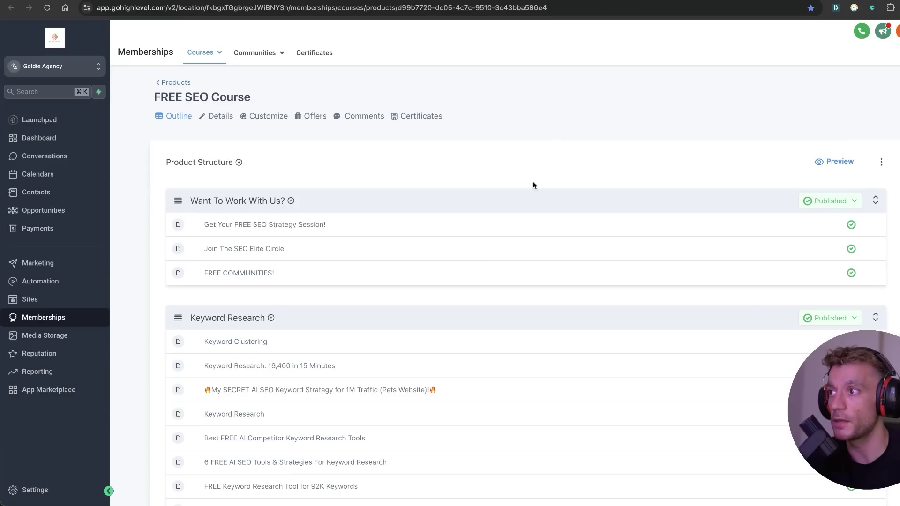
Switch to the FREE SEO Course in Goldie Agency and publish a new FREE SEO TOOLS lesson titled "Launching Exact Match Domains with Bolt".
scroll(533, 181, "down", 20)
scroll(538, 412, "down", 20)
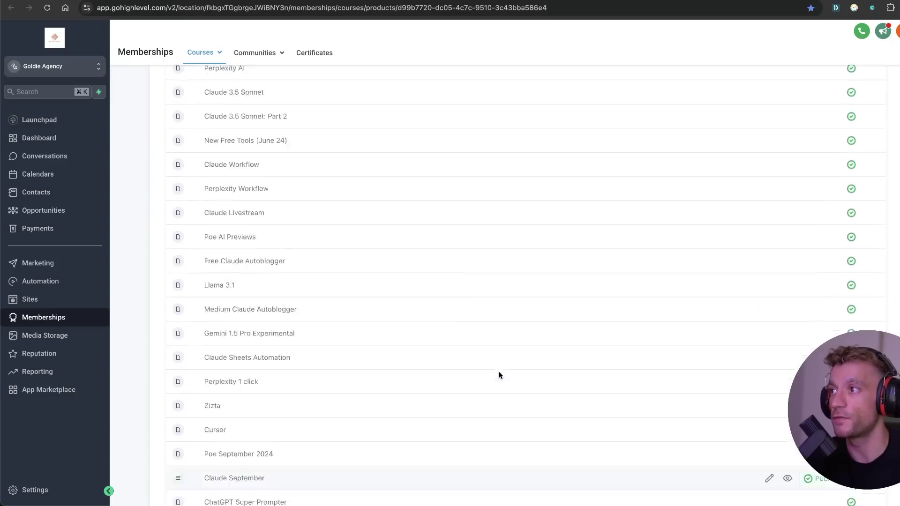
scroll(499, 376, "up", 8)
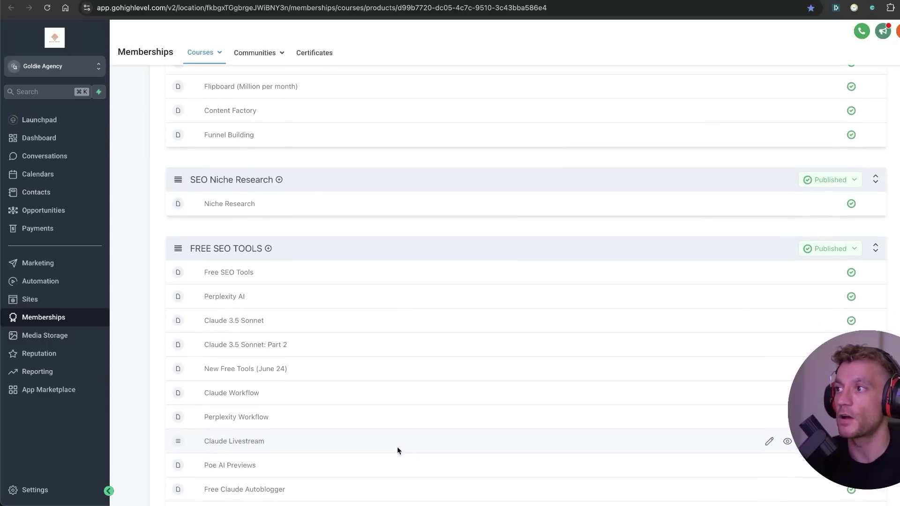
scroll(375, 422, "down", 1)
scroll(273, 233, "down", 1)
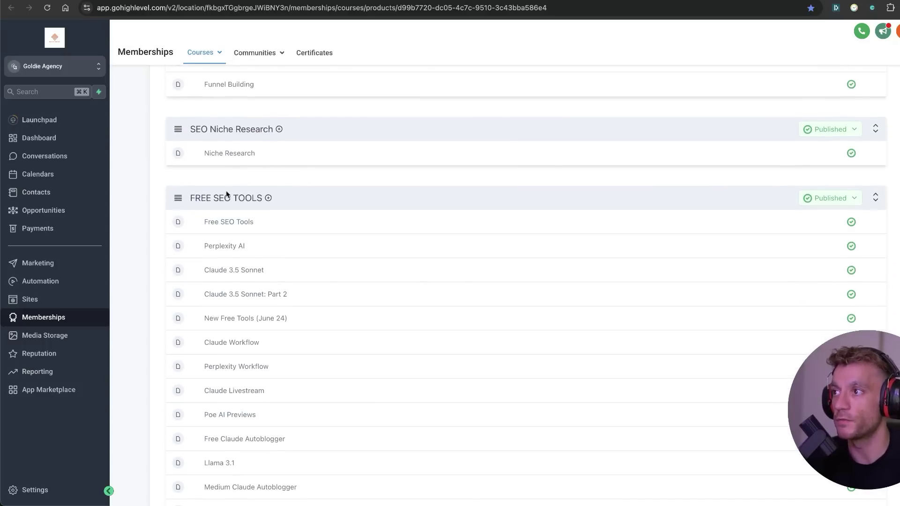
left_click(268, 198)
left_click(279, 218)
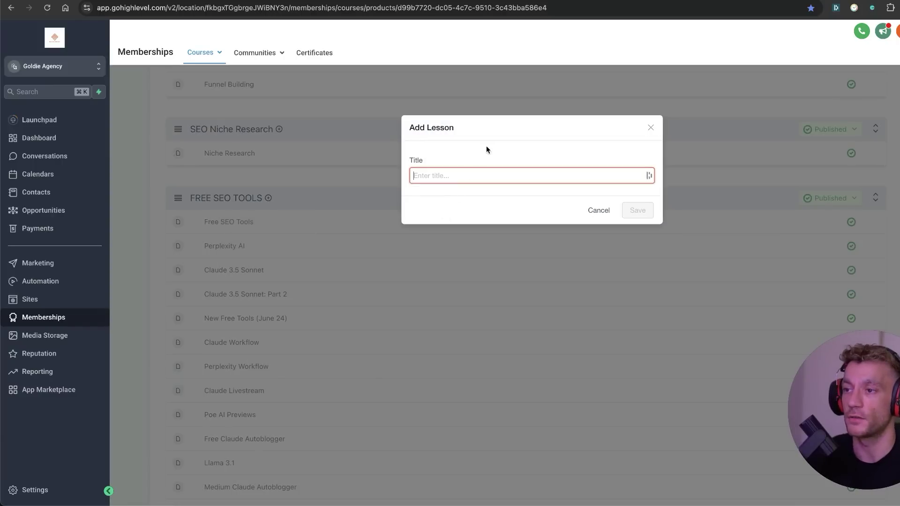
type("Launching Exact Match Domains with Bolt")
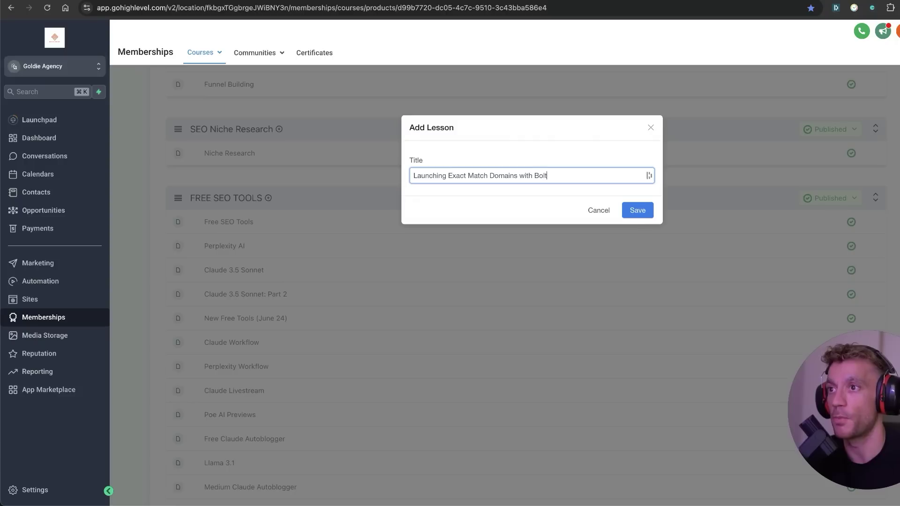
key("Return")
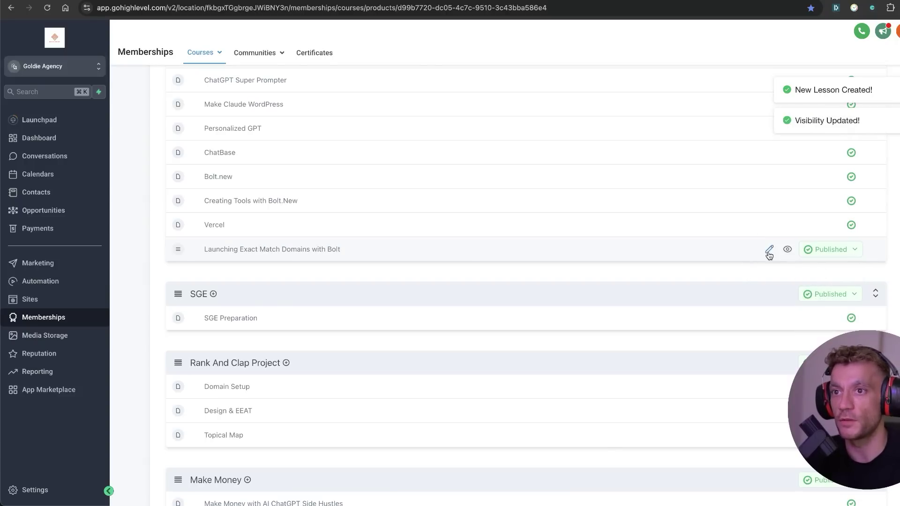
Edit the new lesson's description to hold a bulleted "Bolt" linked to the copied document address, bookmark the page and save the lesson.
left_click(765, 252)
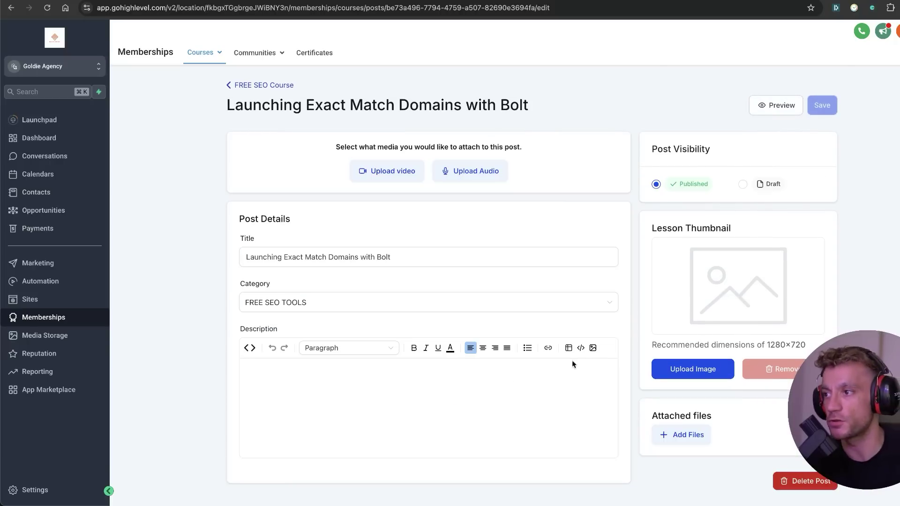
left_click(464, 369)
type("Bolt")
key("shift+Home")
key("ctrl+v")
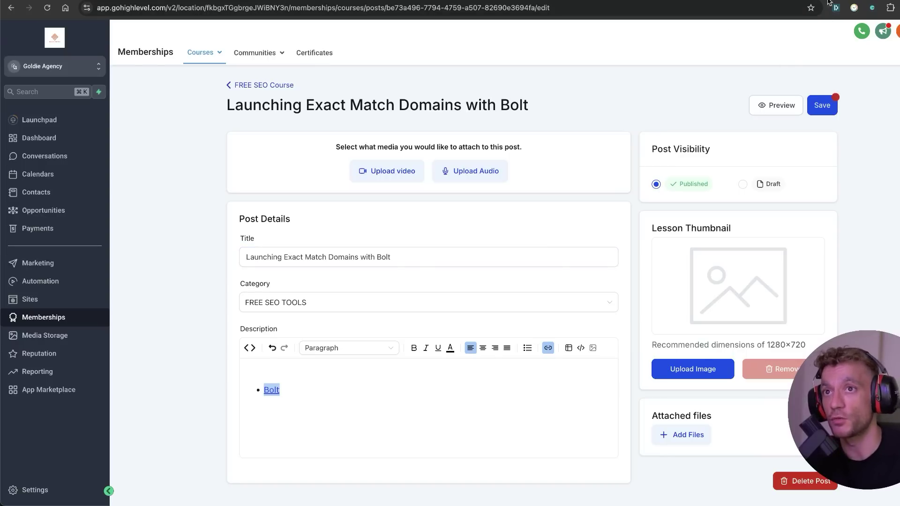
left_click(811, 8)
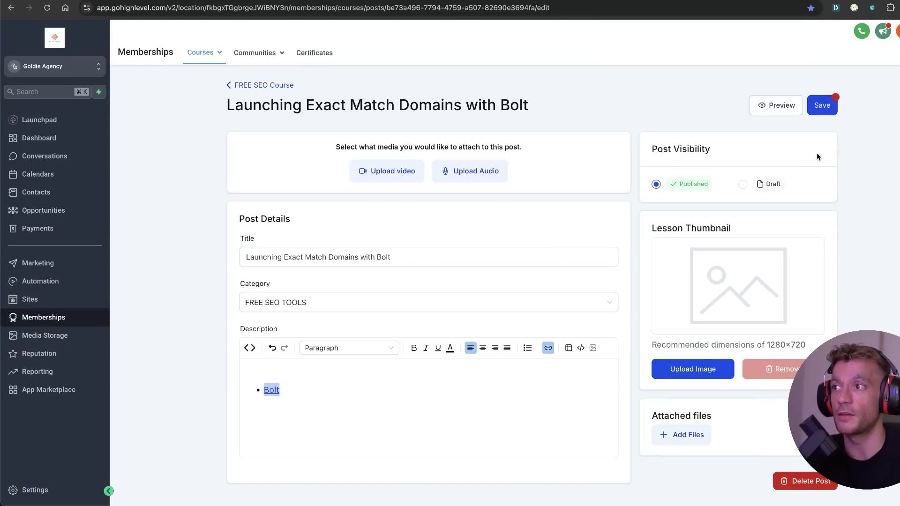
left_click(825, 110)
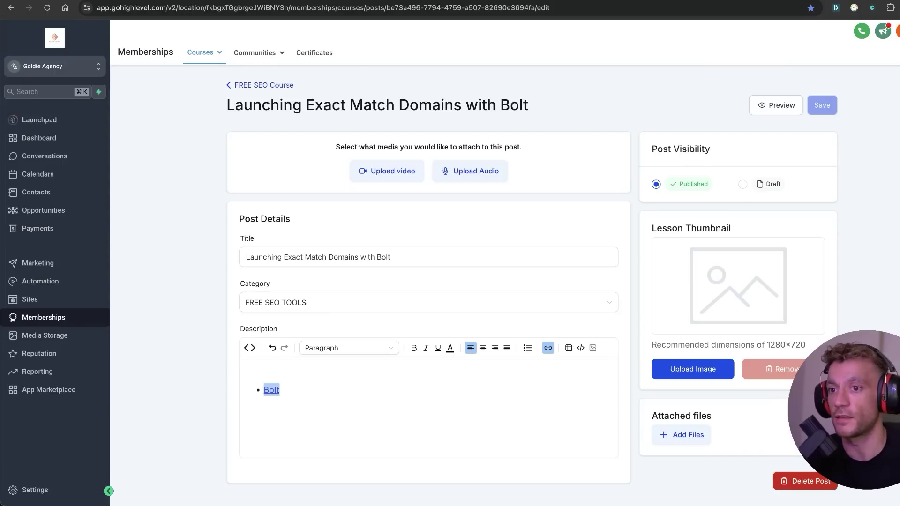
Switch to the free strategy session page, enlarge it and look through the offer down to the session benefits.
left_click(576, 118)
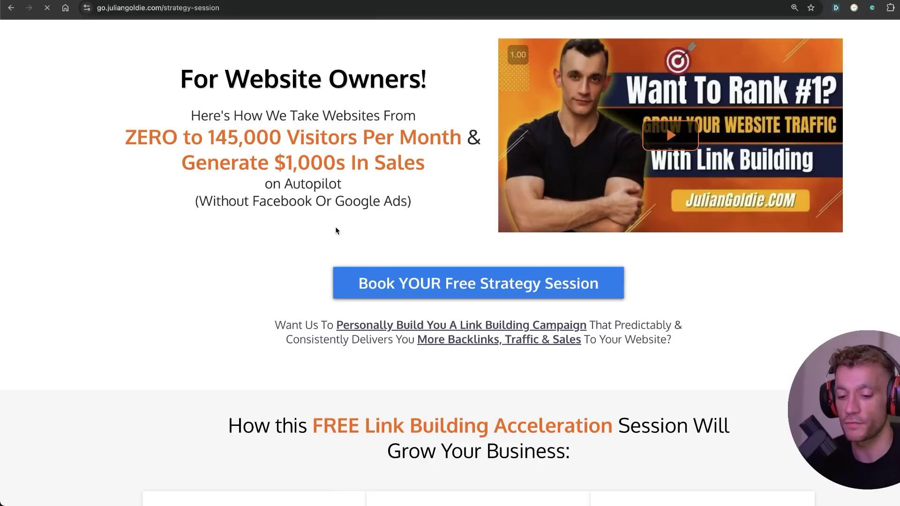
key("super+plus")
key("super+plus")
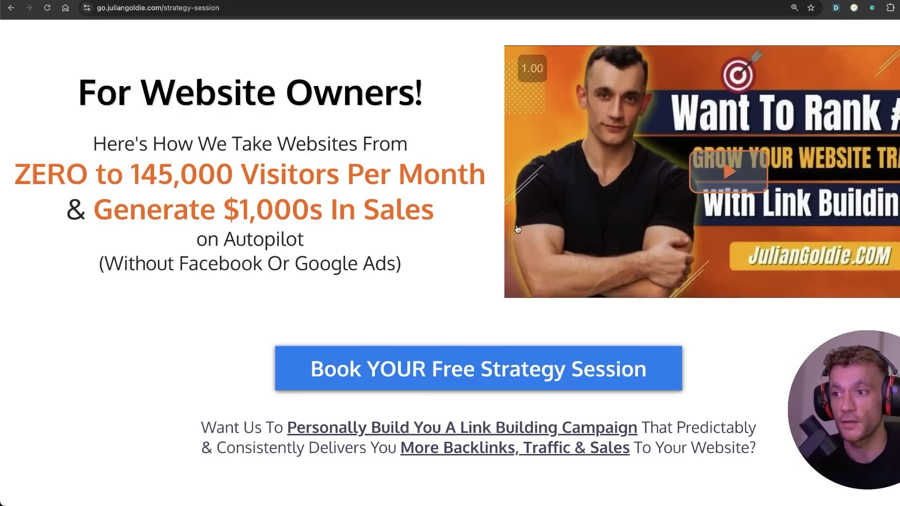
scroll(530, 244, "down", 3)
scroll(531, 244, "down", 10)
scroll(520, 100, "up", 1)
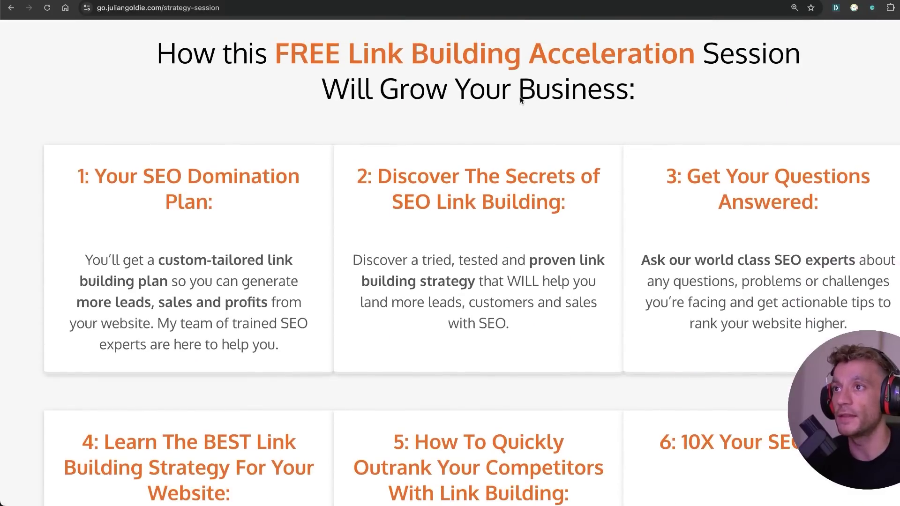
Examine the six session benefits, from the SEO Domination Plan to 10X Your SEO Traffic, and return to the page's opening offer.
left_click_drag(62, 158, 127, 206)
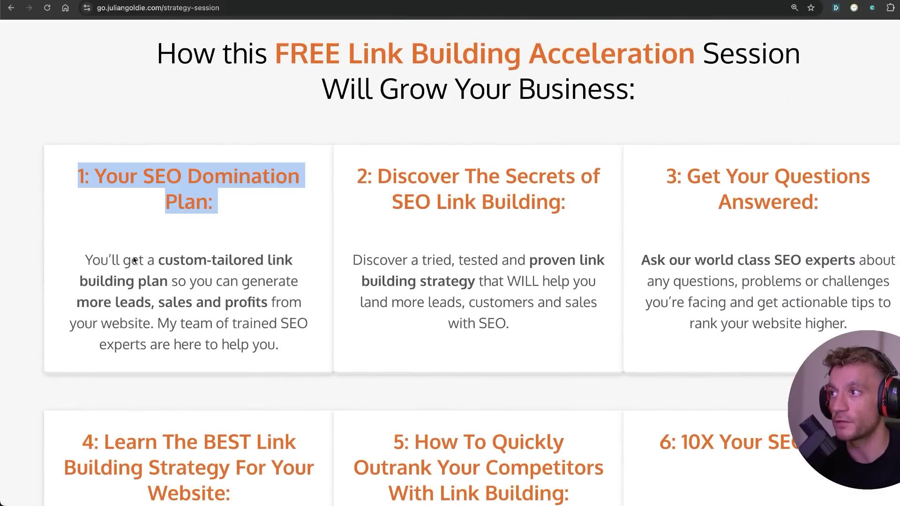
left_click_drag(365, 222, 575, 222)
left_click(574, 222)
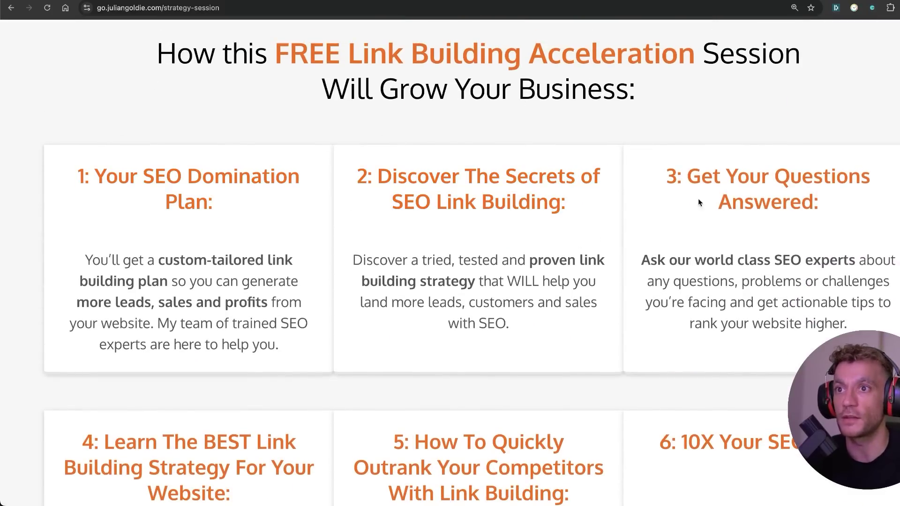
scroll(633, 249, "down", 5)
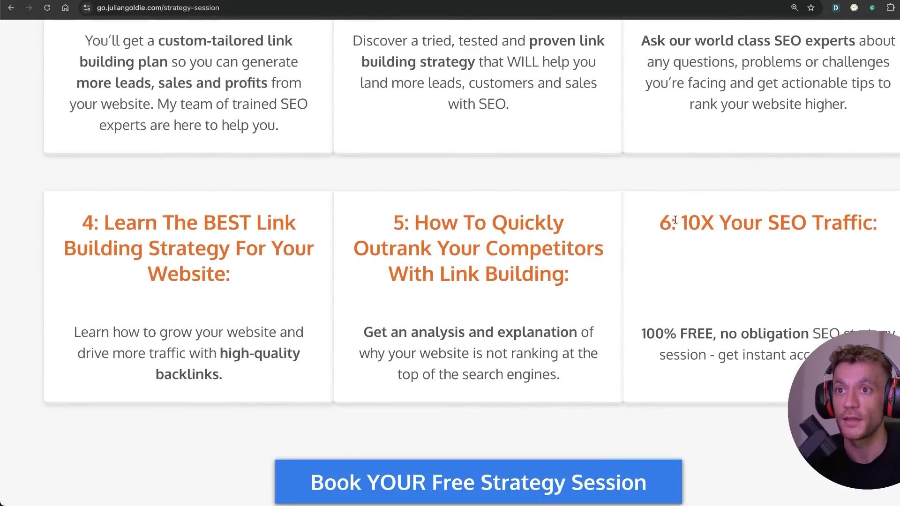
triple_click(797, 216)
scroll(610, 281, "up", 15)
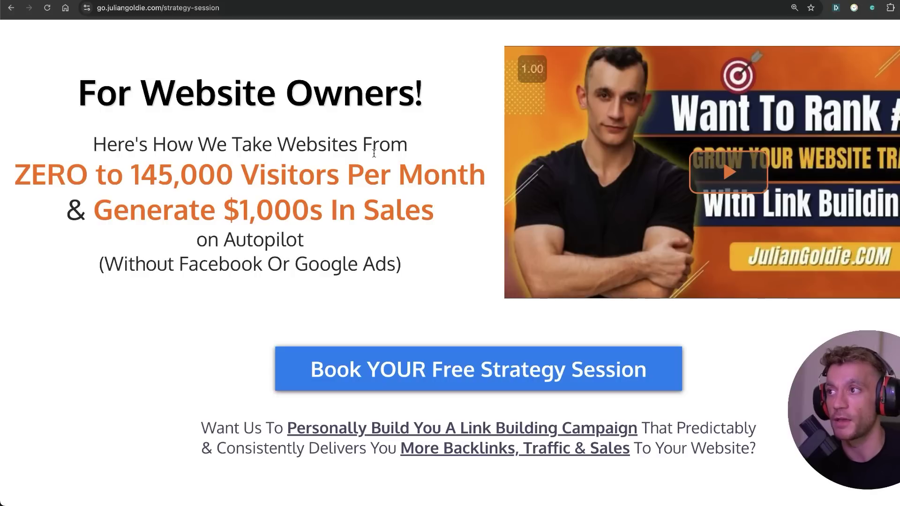